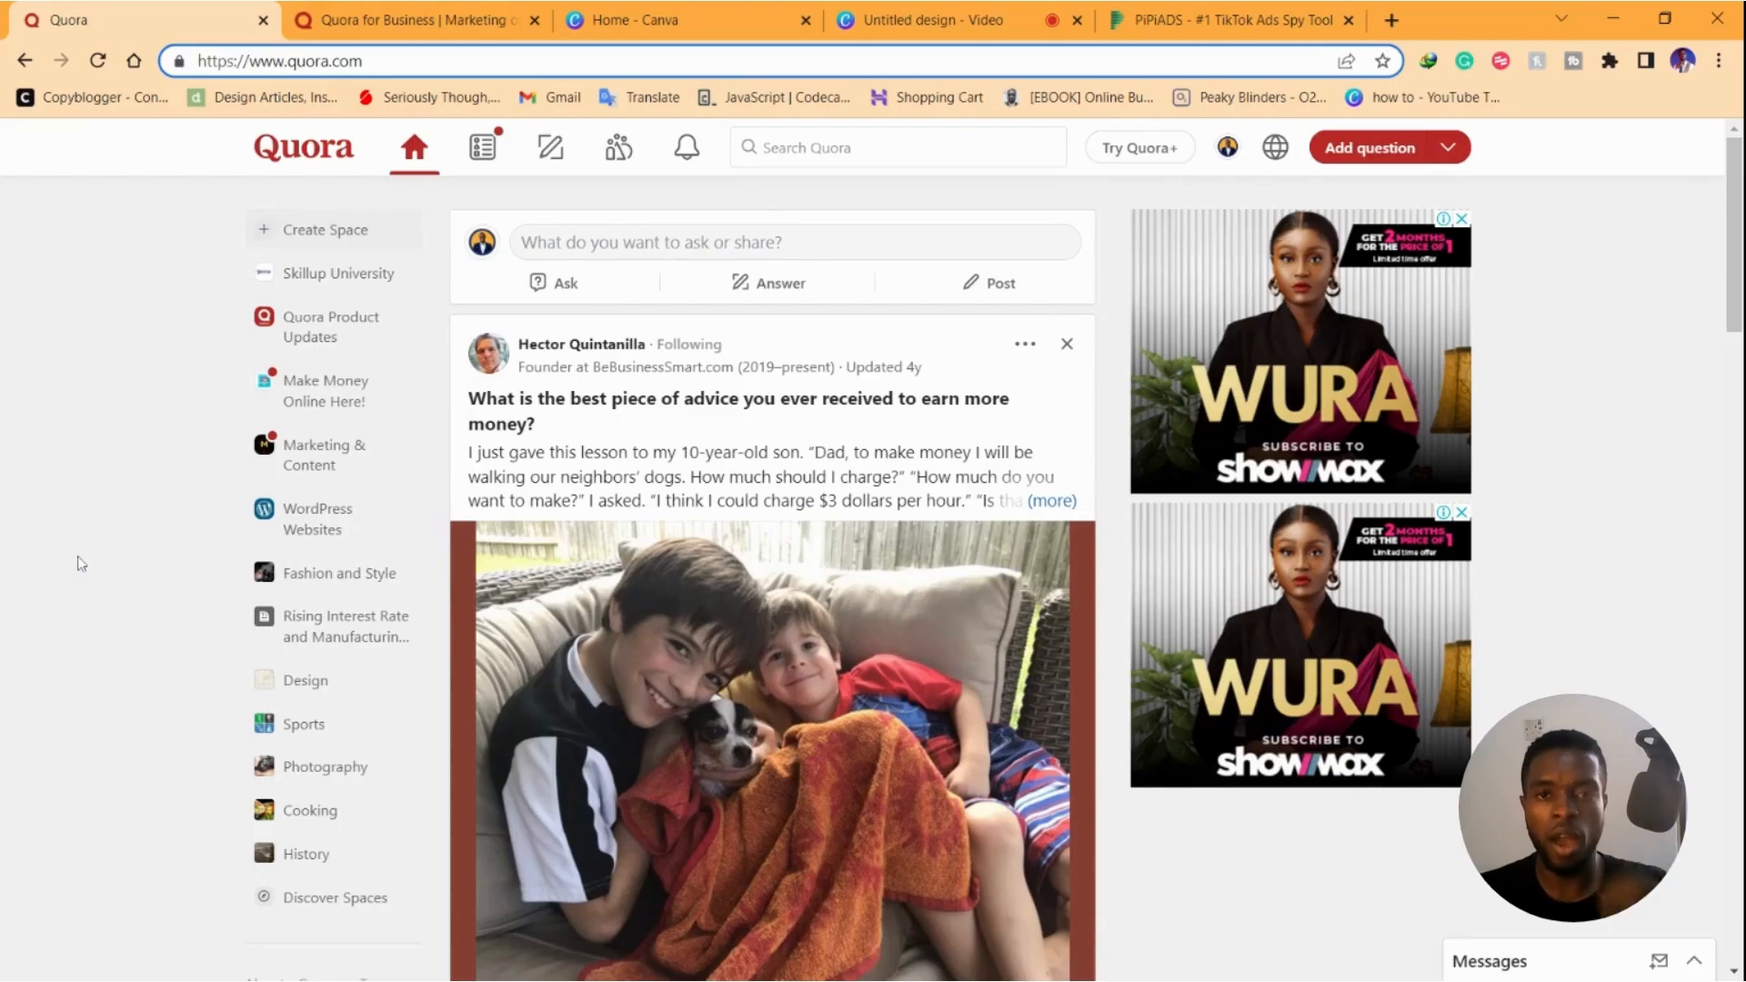
# Go from the Quora home feed to the Quora for Business page in its own tab
pyautogui.scroll(-10, 136, 386)
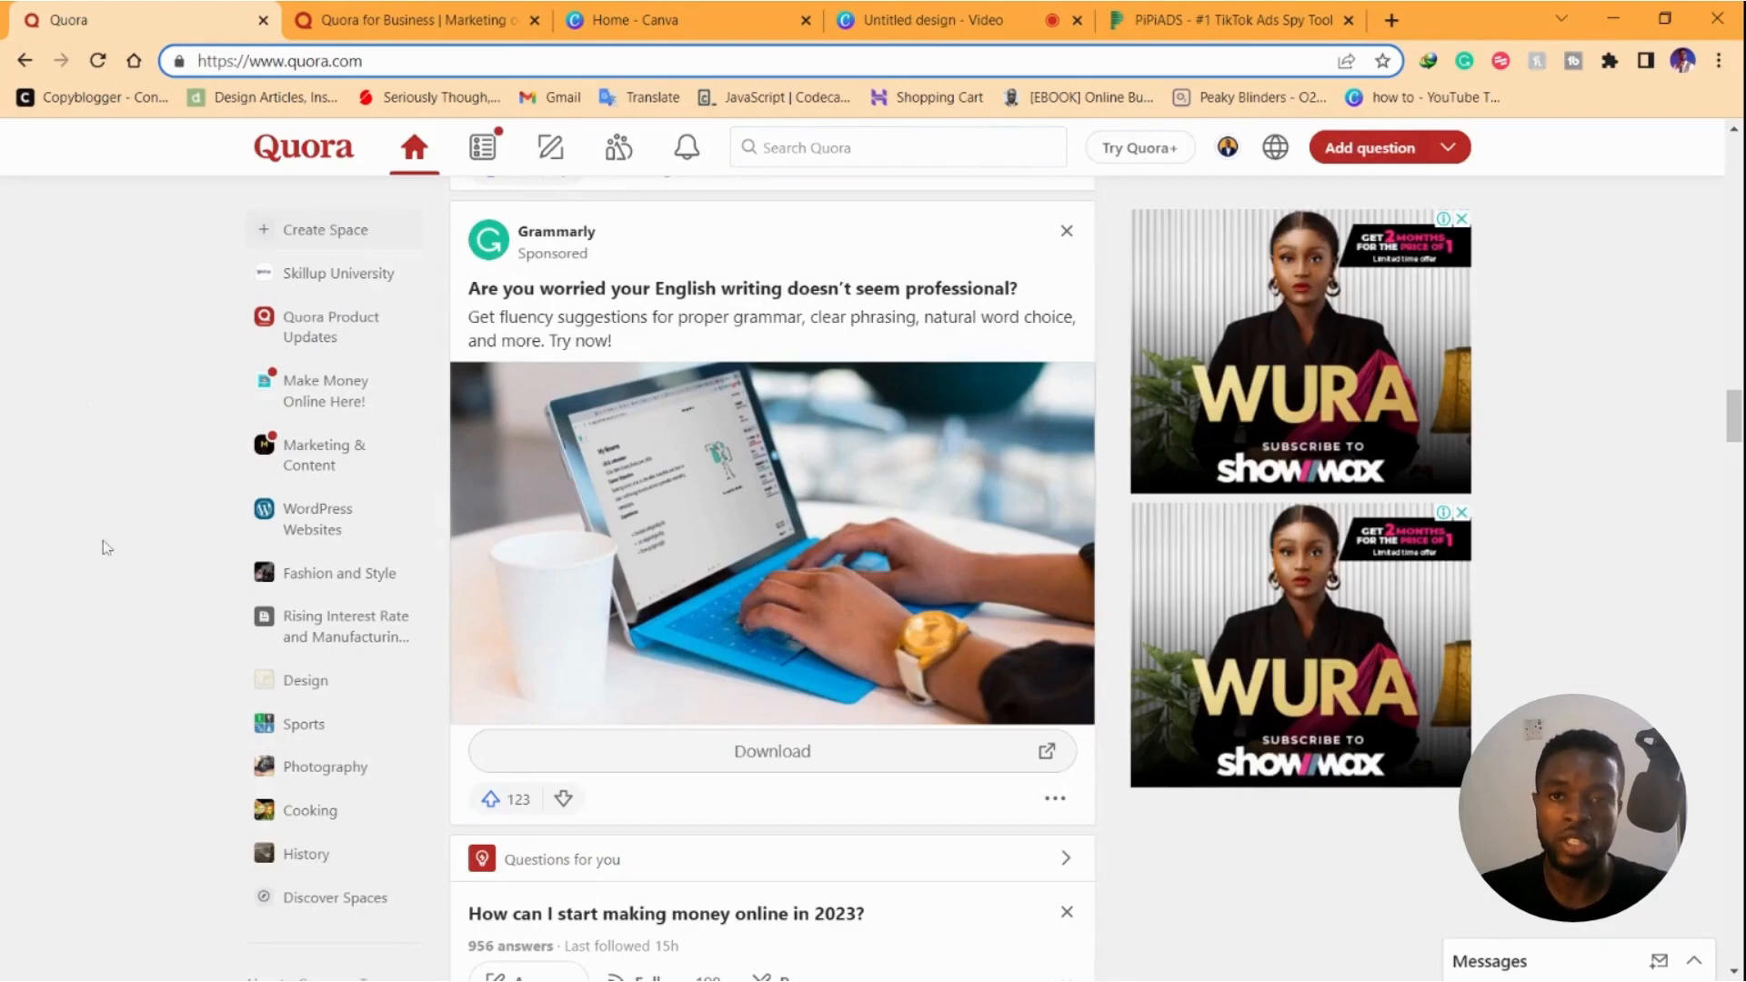
pyautogui.click(1228, 147)
pyautogui.click(463, 5)
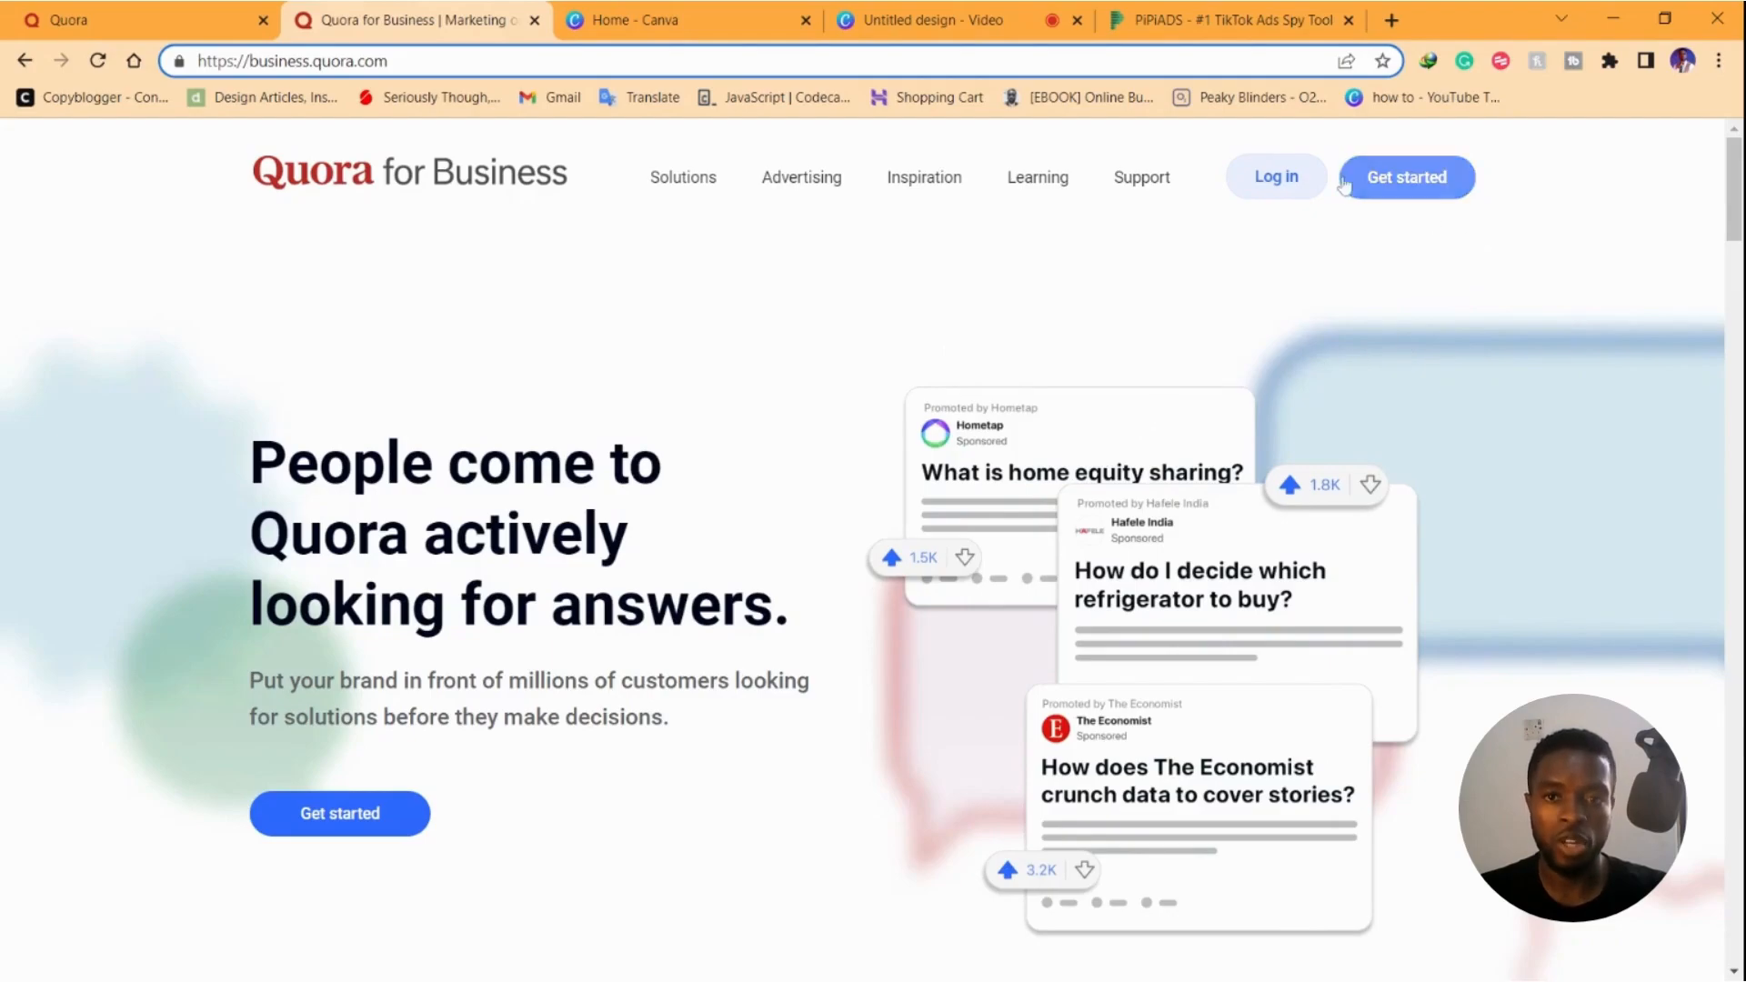
# Create an ad account named 'Skillup University', enter the contact email, and continue to business details
pyautogui.click(1407, 179)
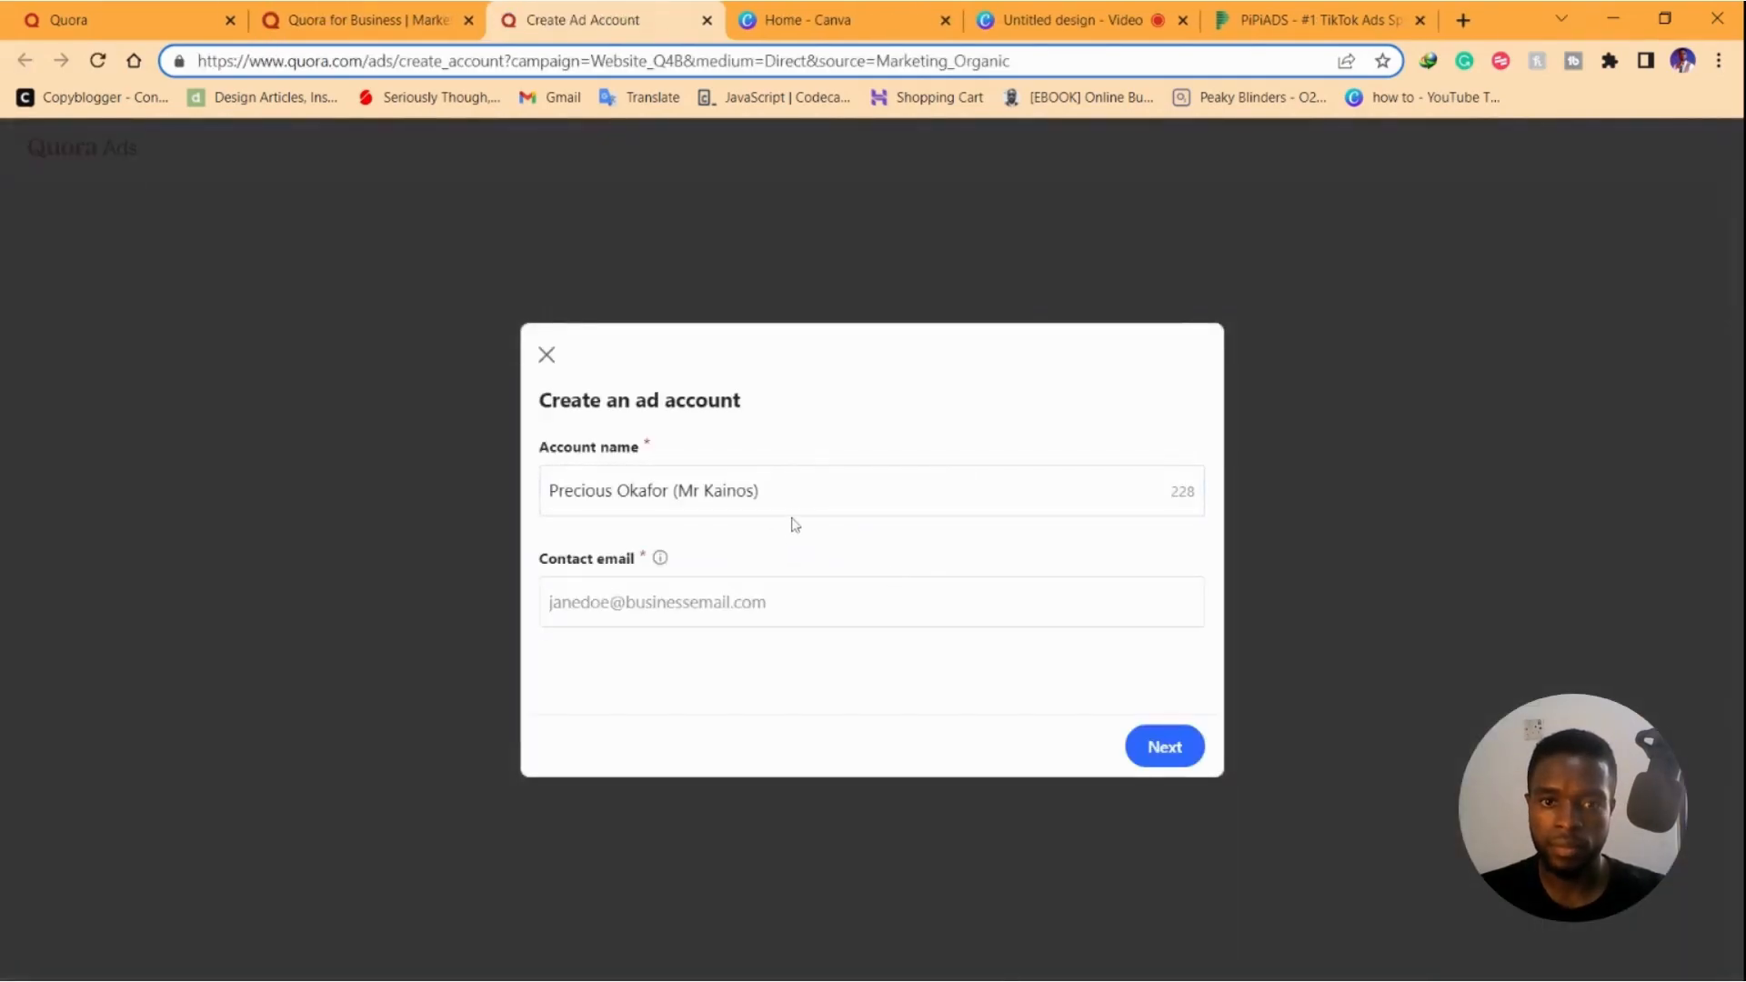
pyautogui.click(794, 502)
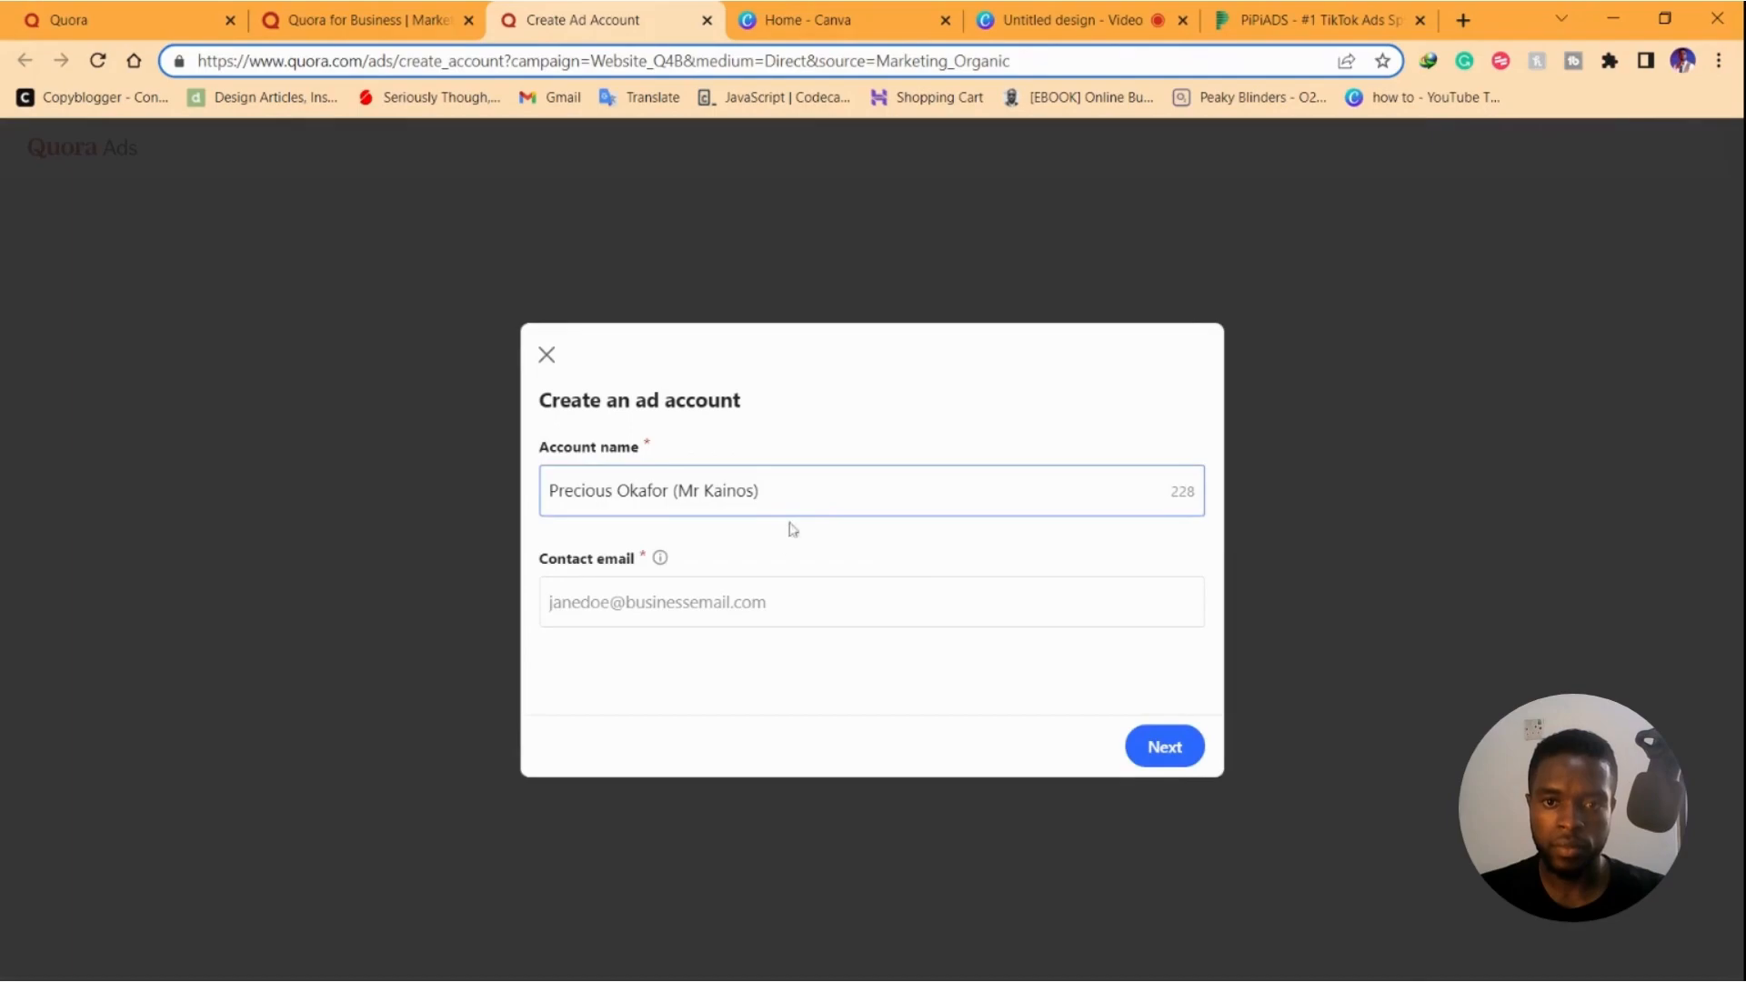
pyautogui.click(698, 614)
pyautogui.moveTo(762, 492); pyautogui.dragTo(538, 496)
pyautogui.write('Skillup In')
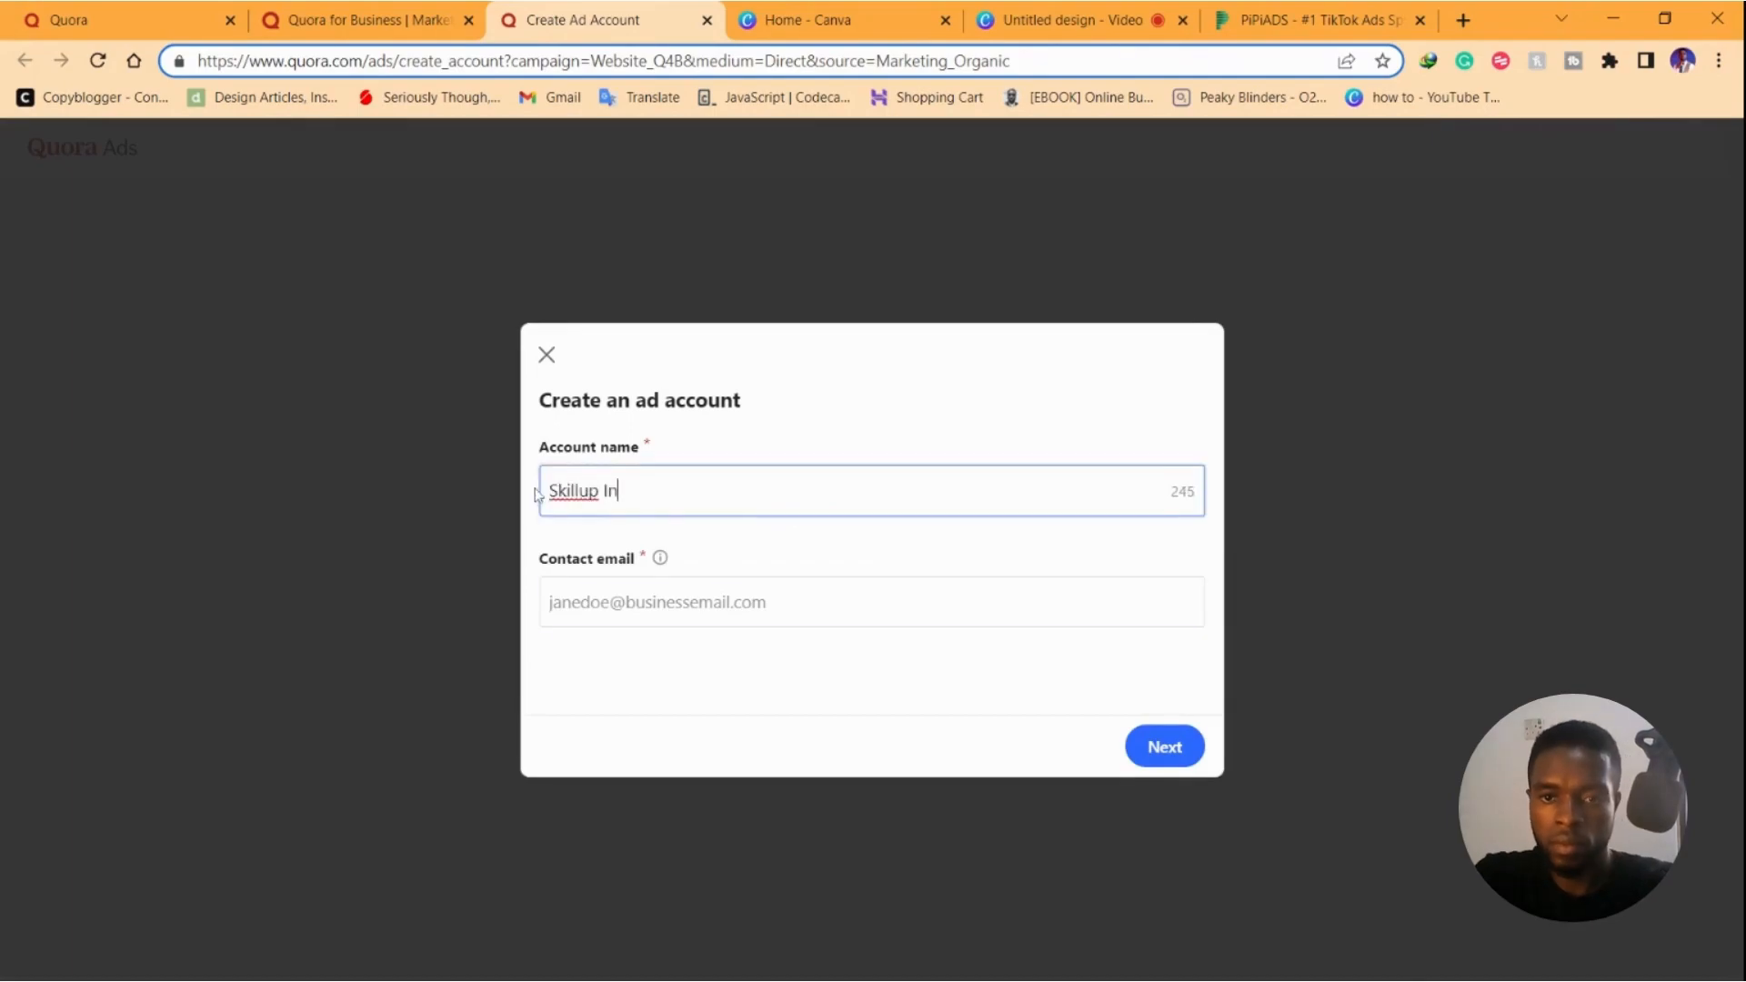
pyautogui.write('iversity')
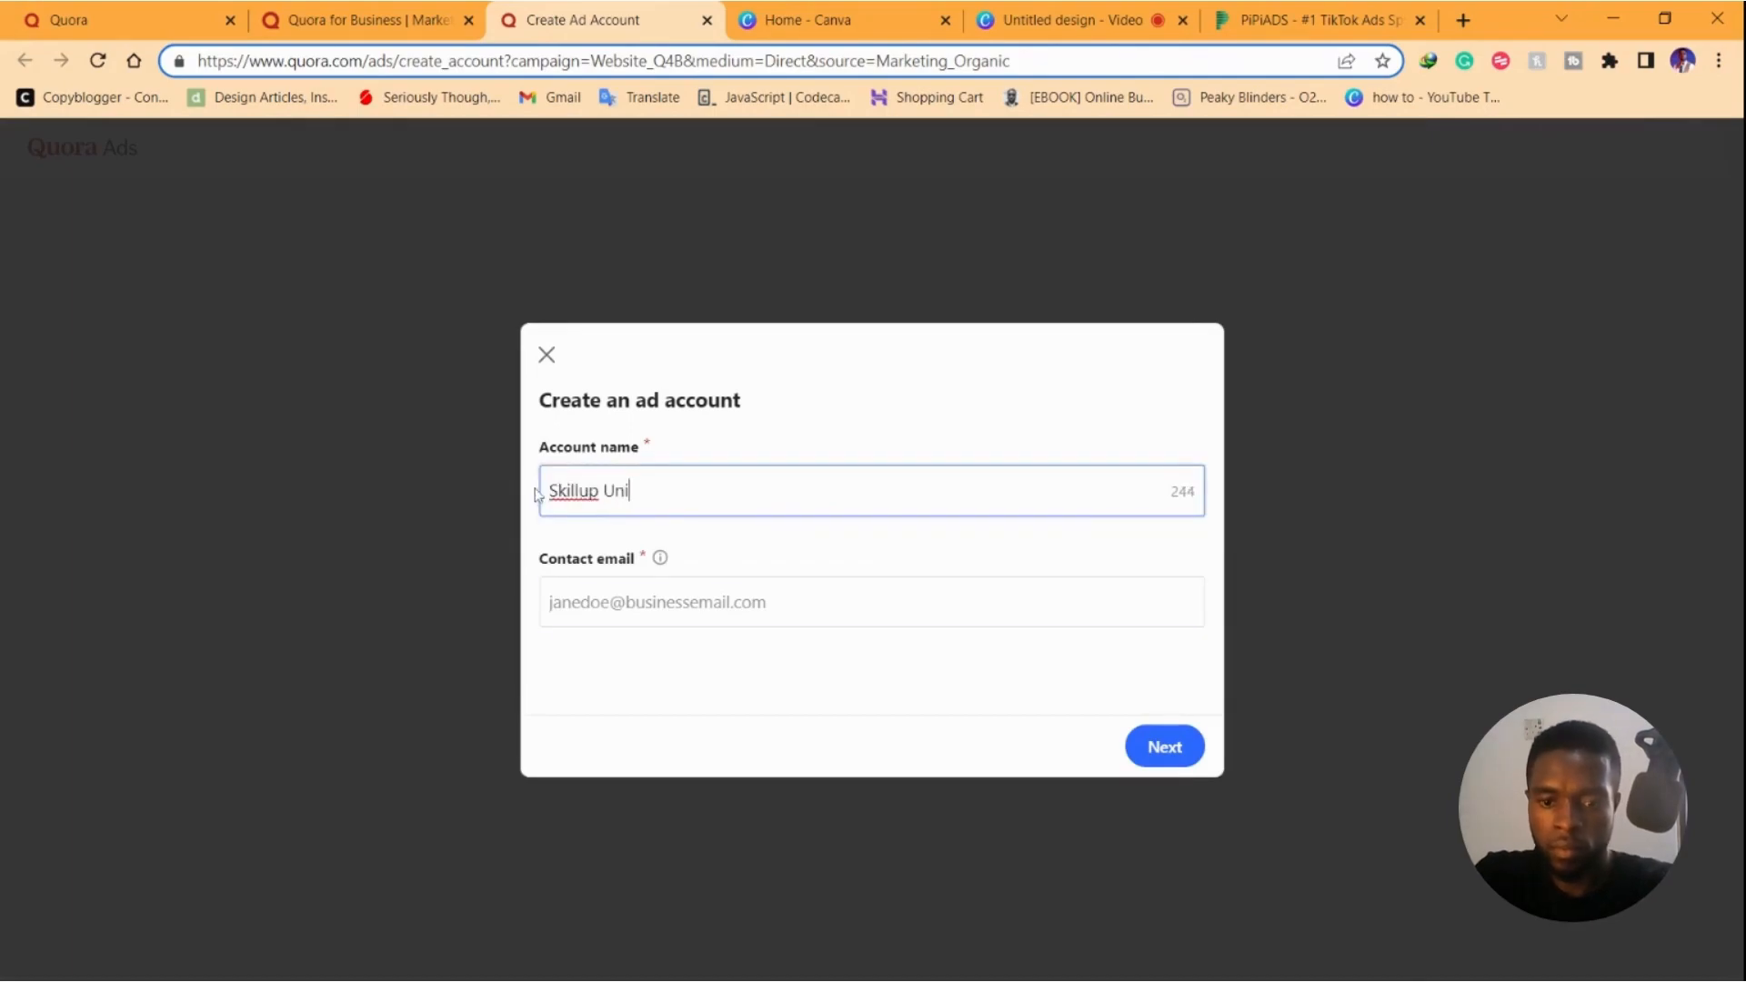
pyautogui.press('Tab')
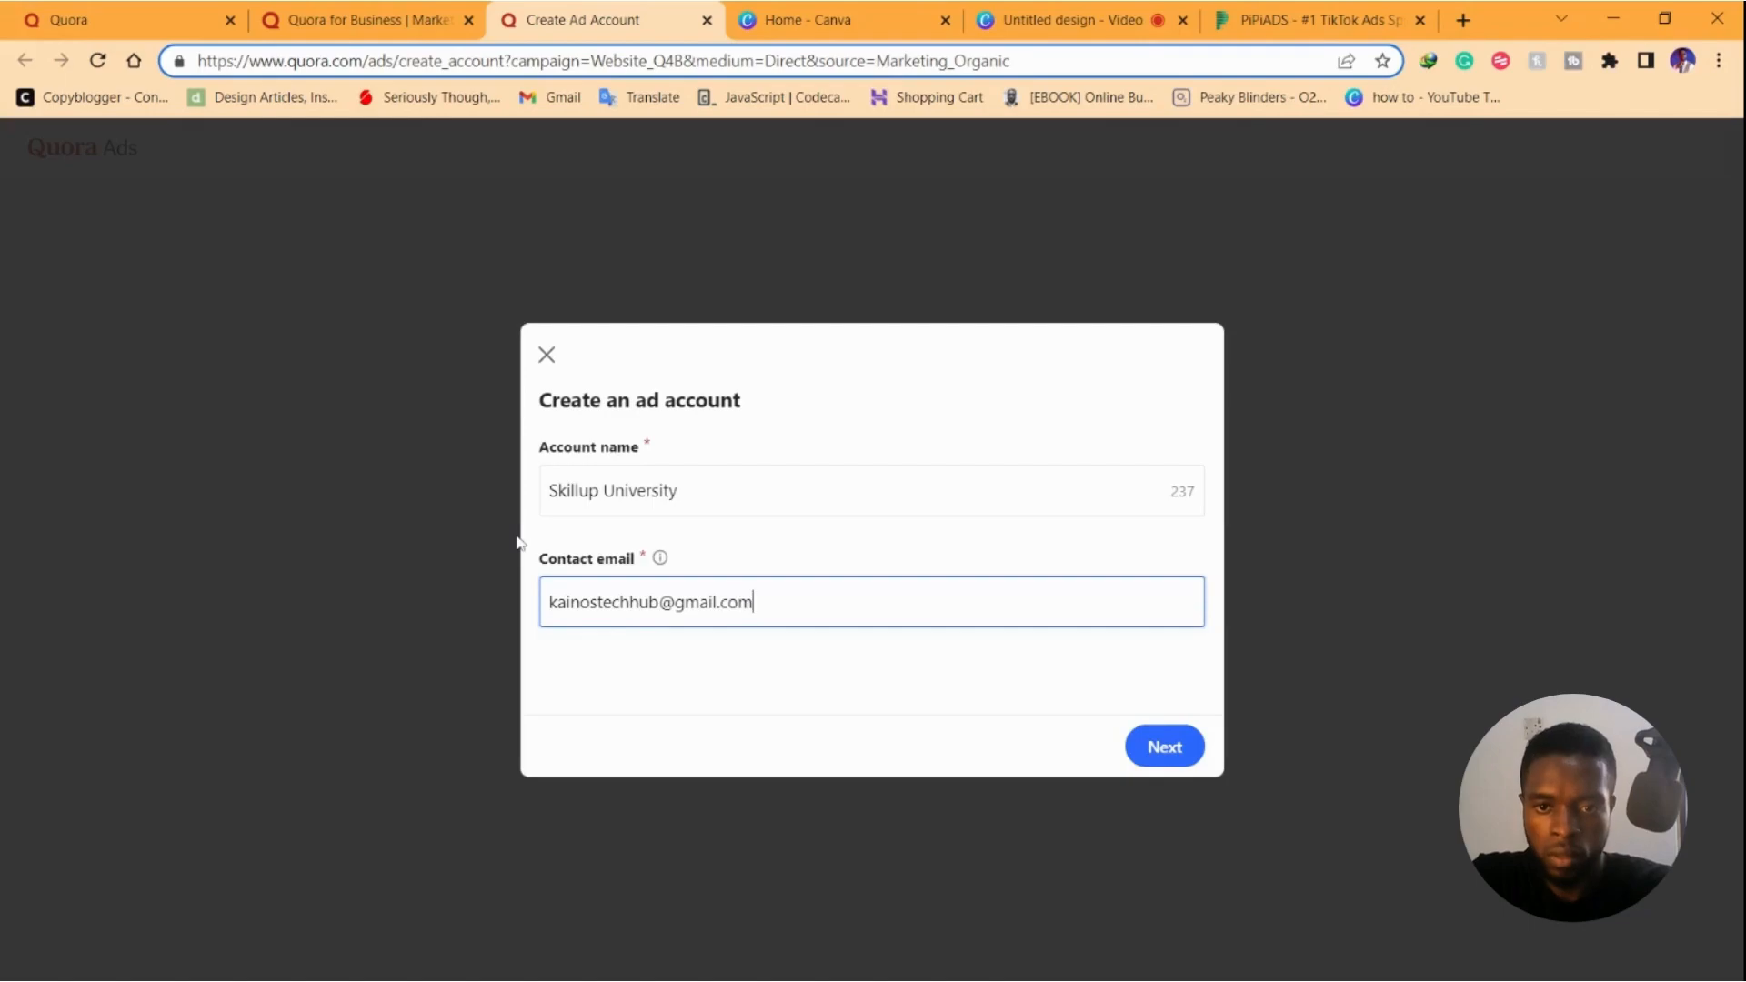
pyautogui.click(1341, 807)
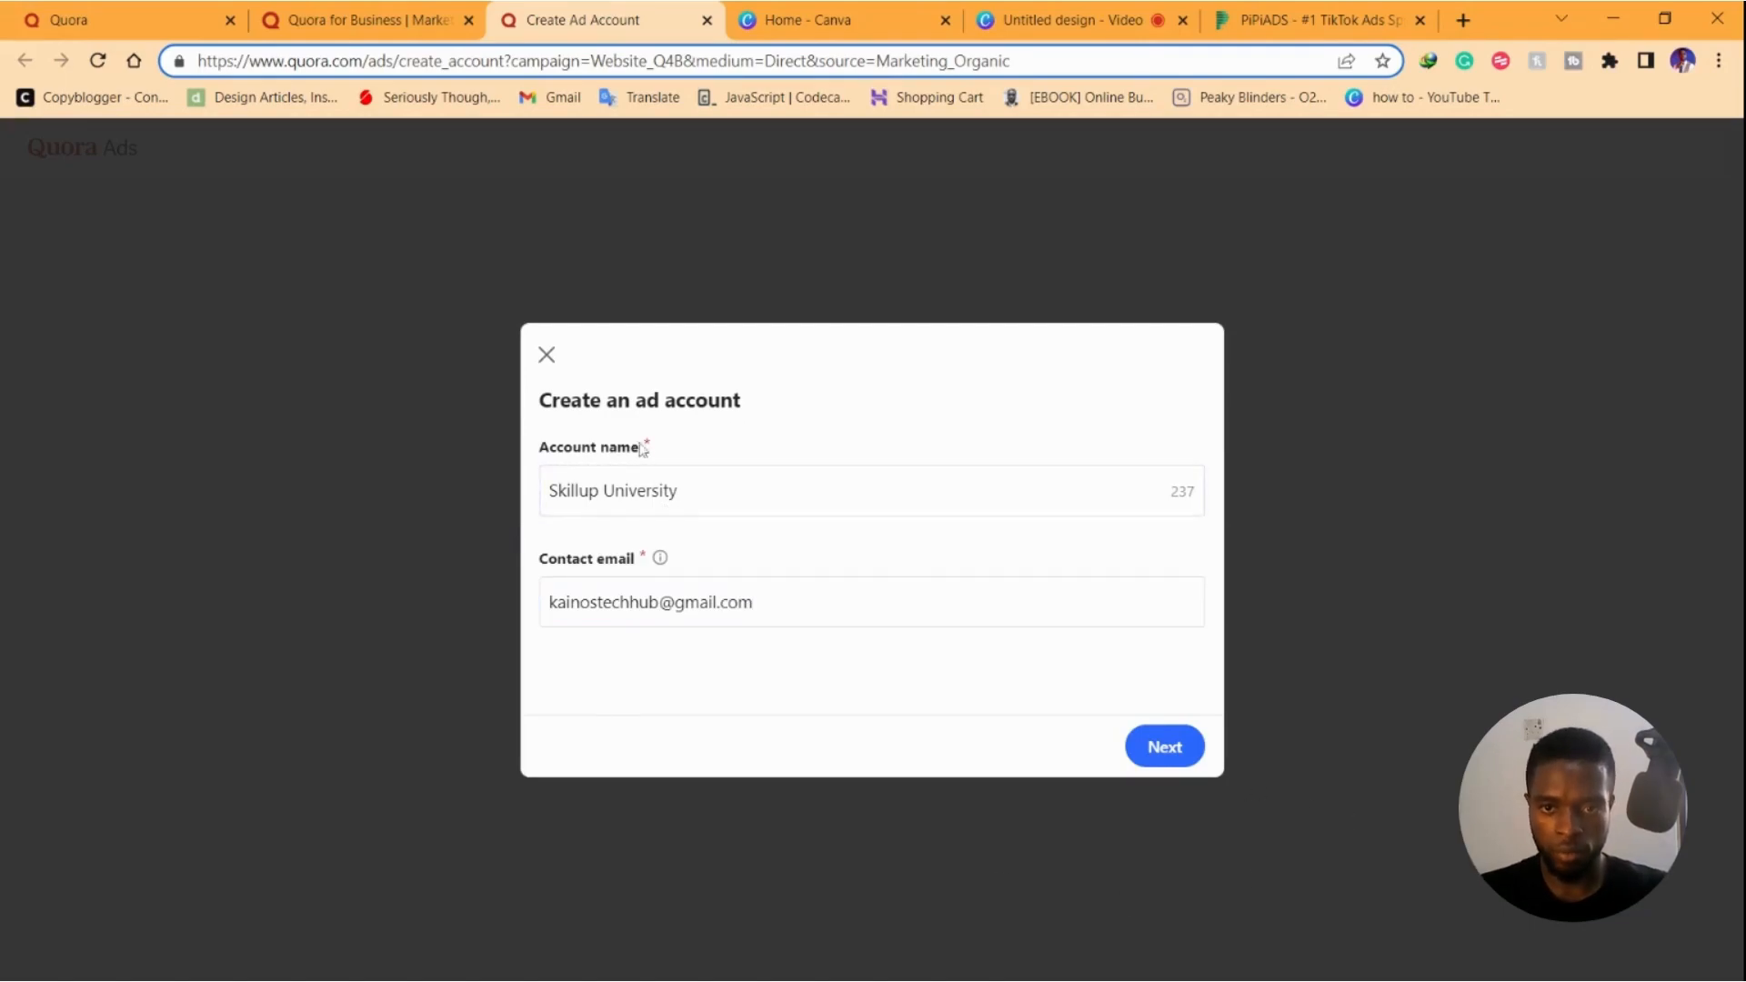
pyautogui.click(1151, 729)
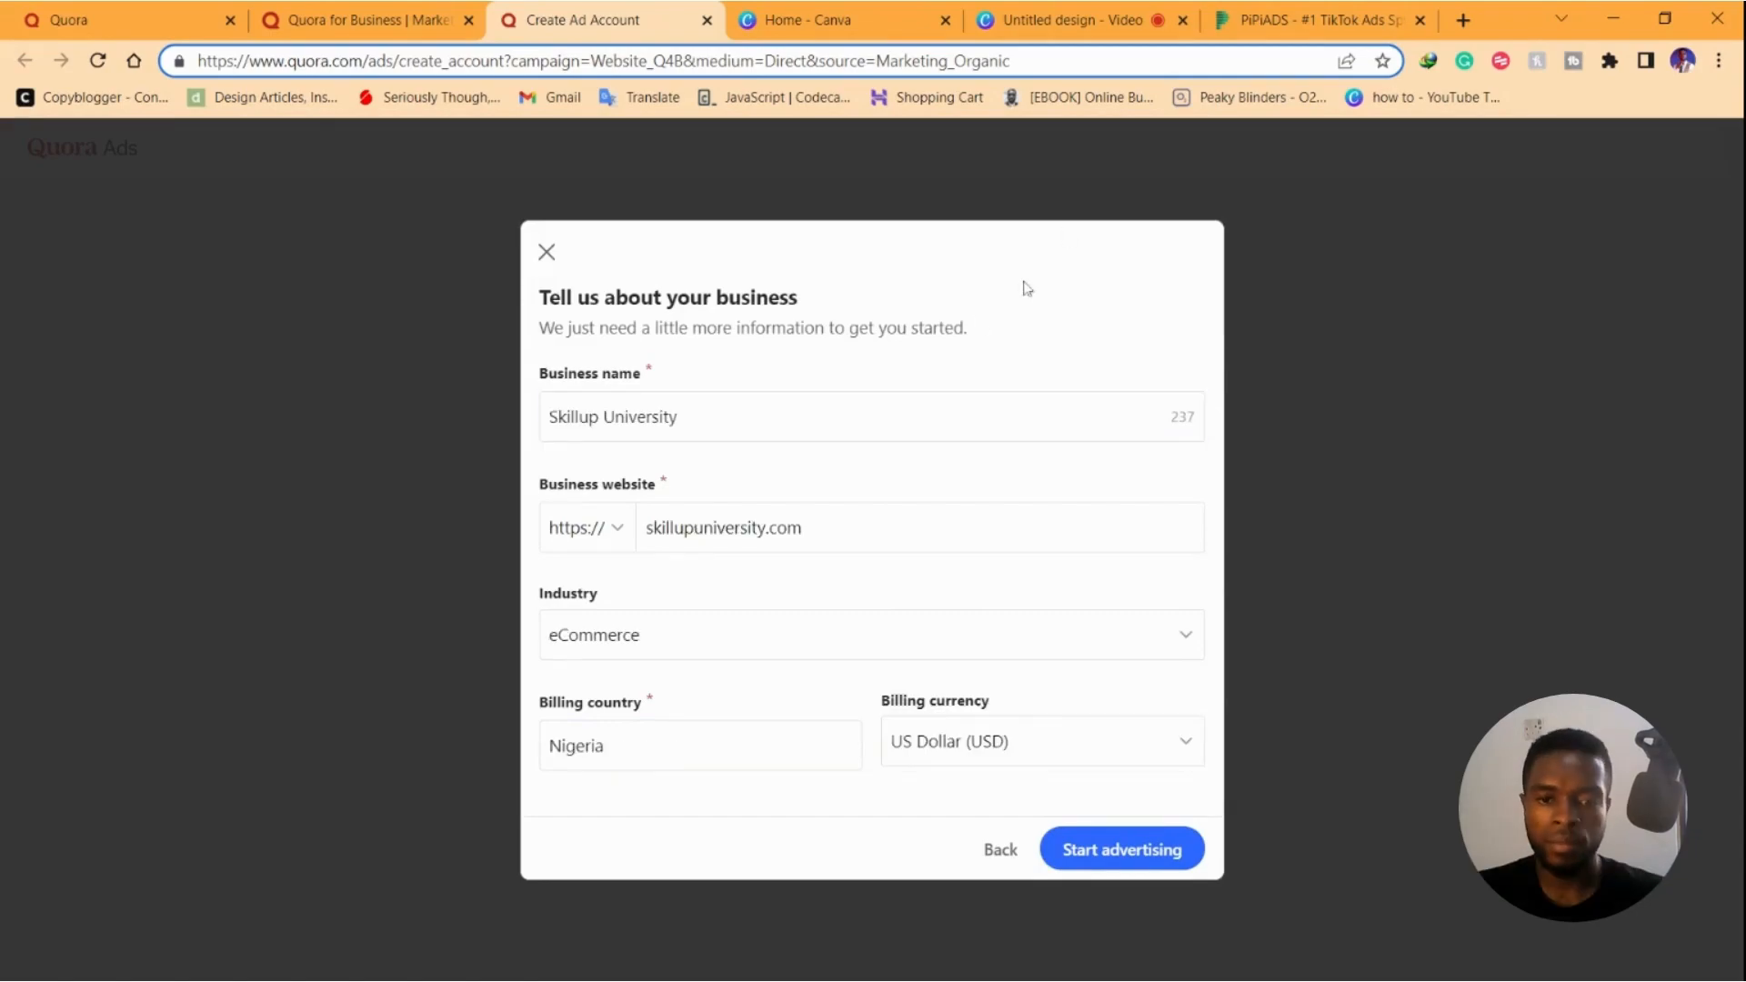
# Finish creating the ad account and go to the Manage ads dashboard
pyautogui.click(1142, 852)
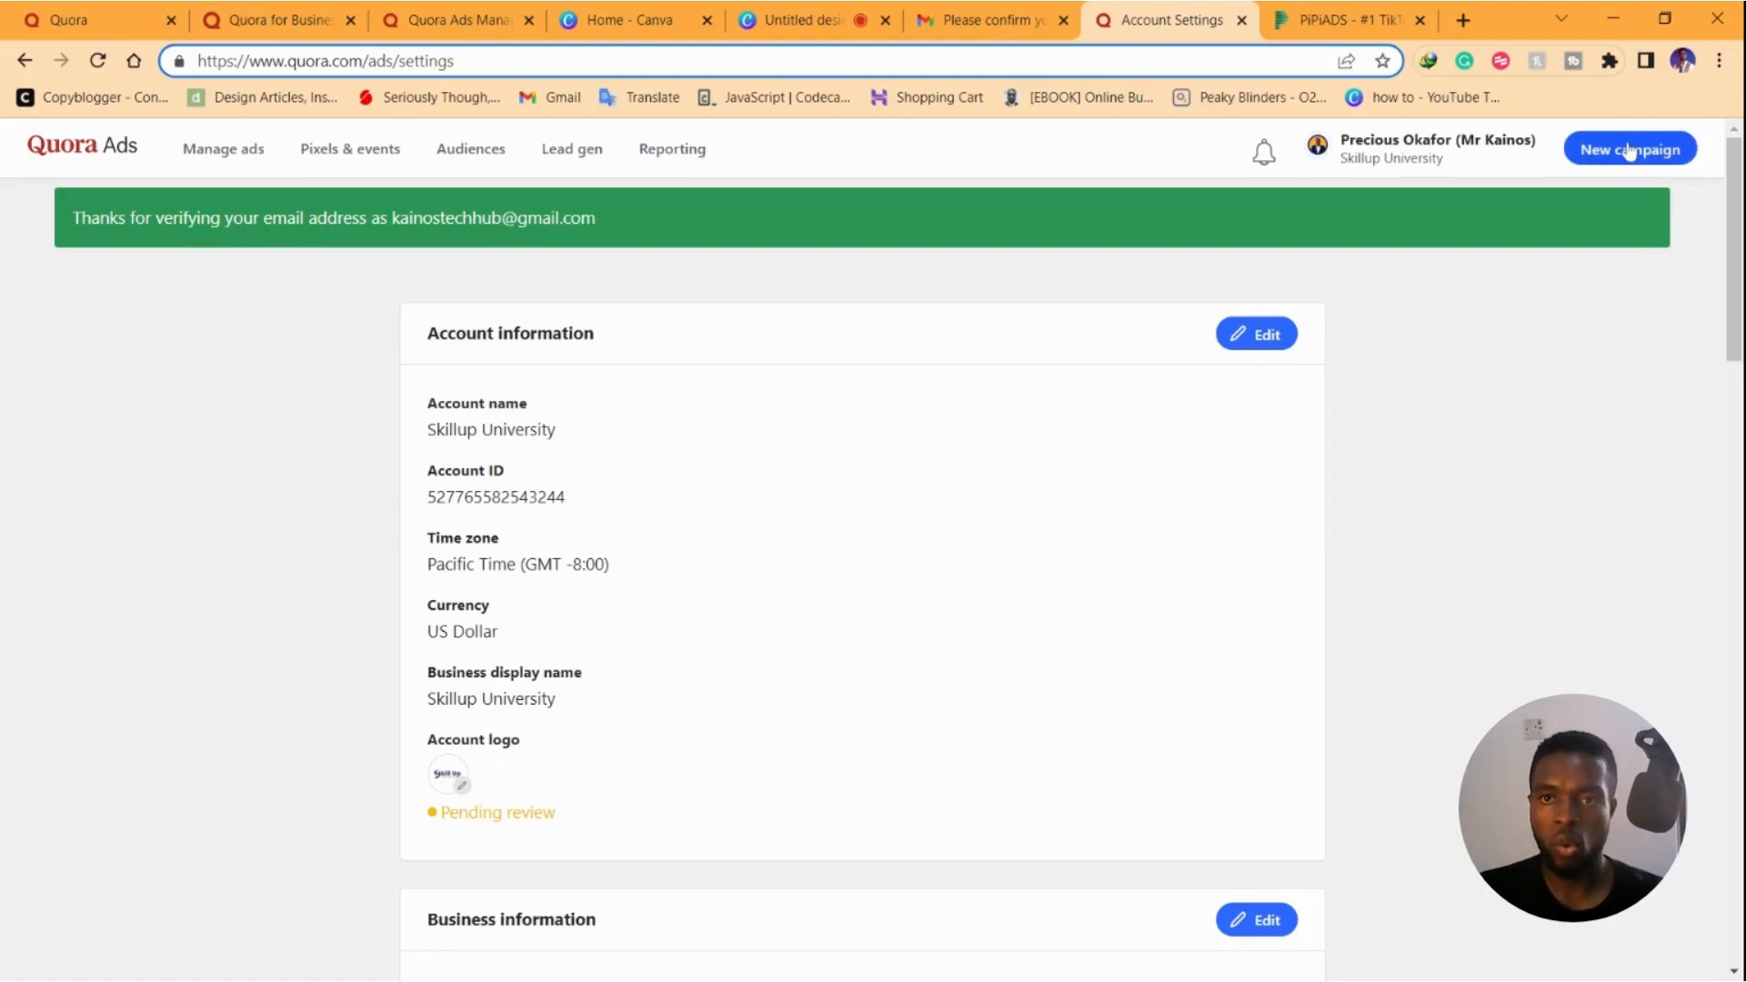
pyautogui.click(228, 157)
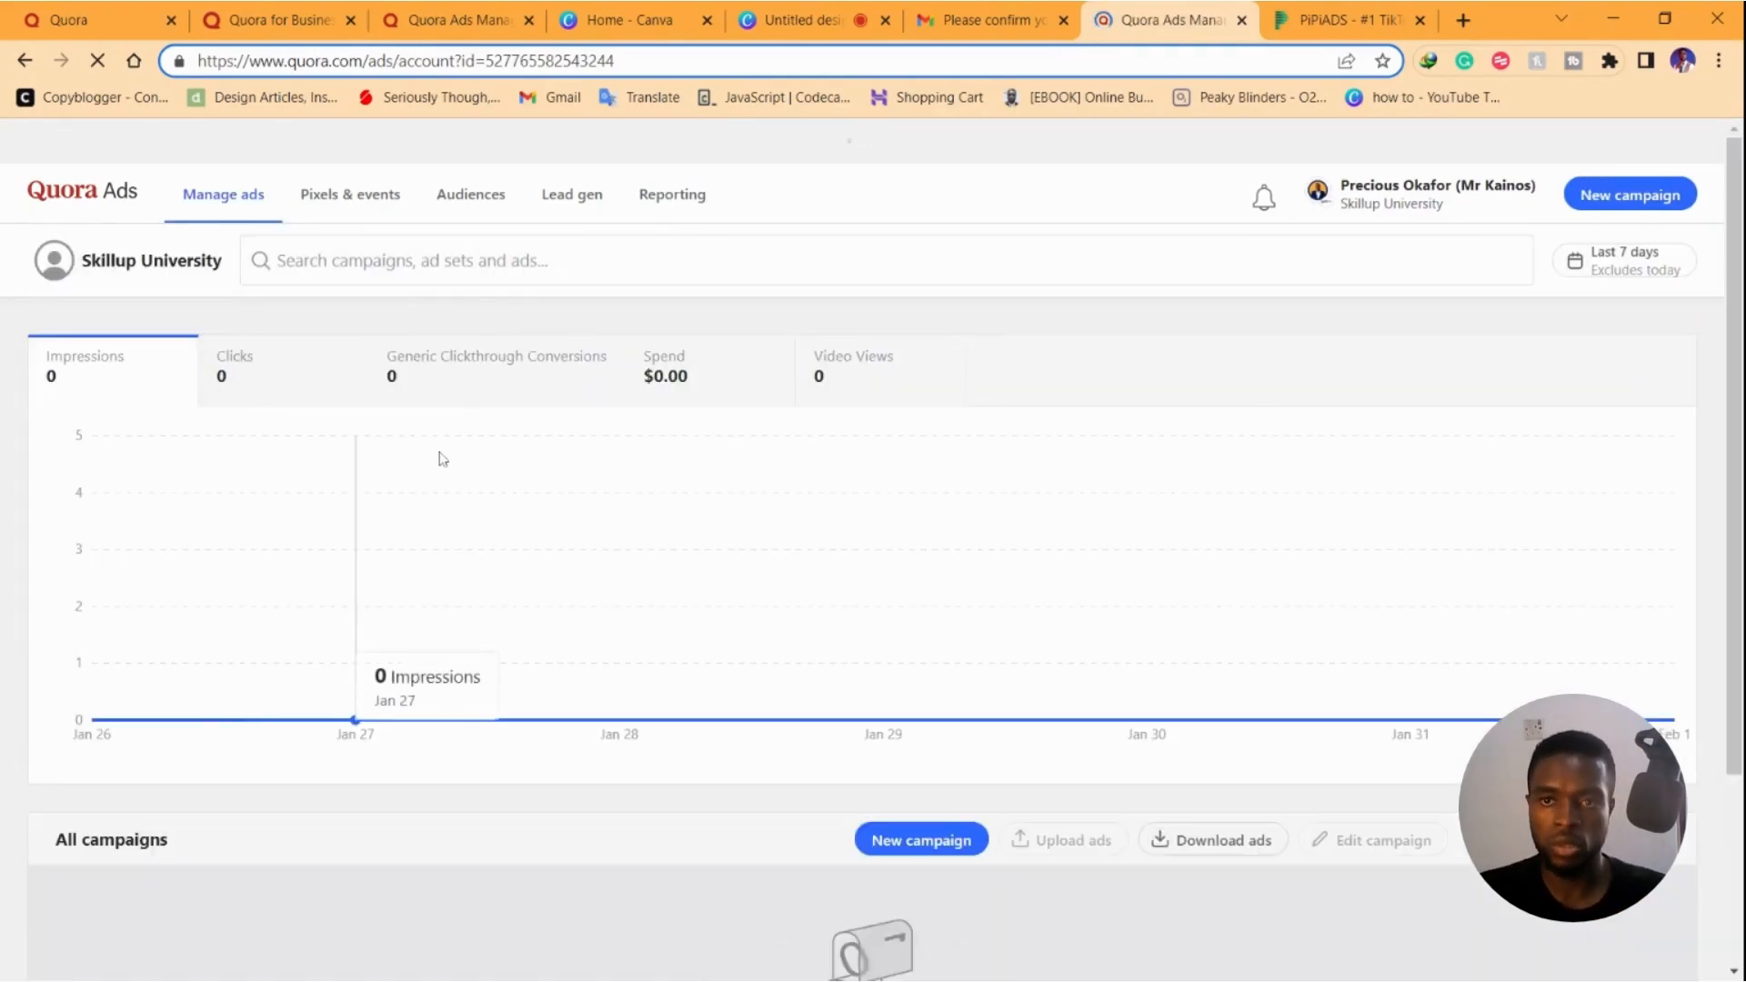
pyautogui.click(1626, 160)
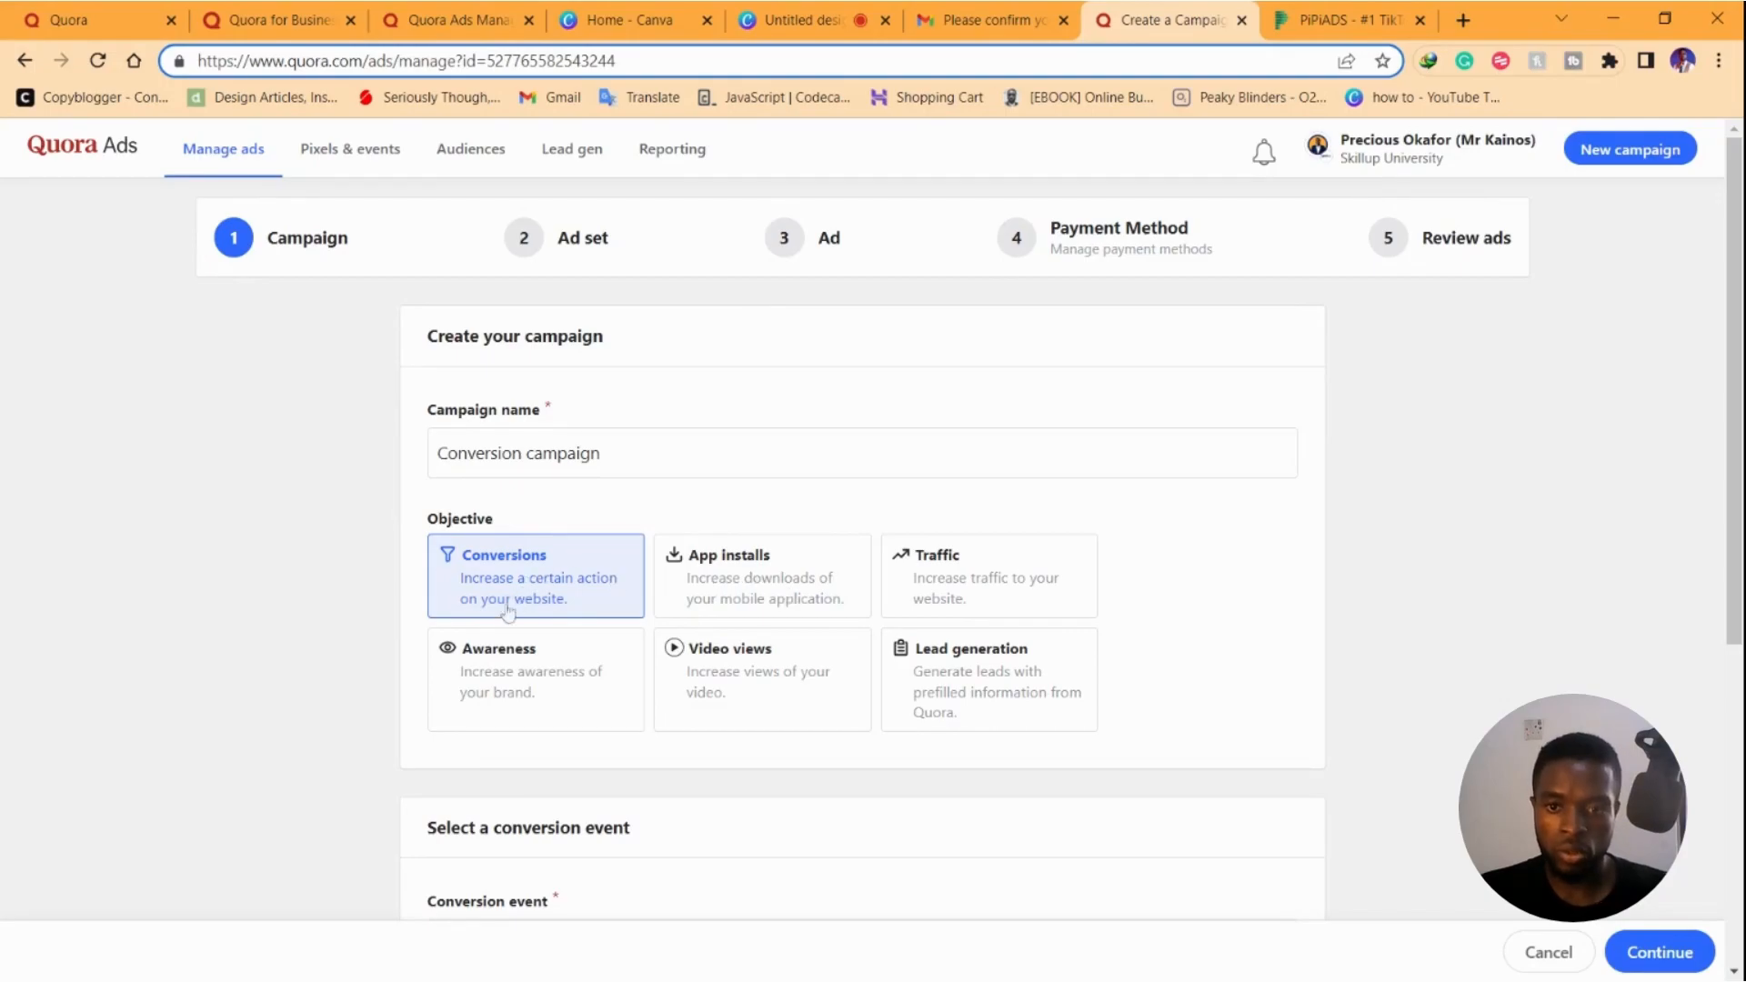
# Set the Awareness objective with a US$5 daily budget and name the campaign 'Youtube course'
pyautogui.click(518, 650)
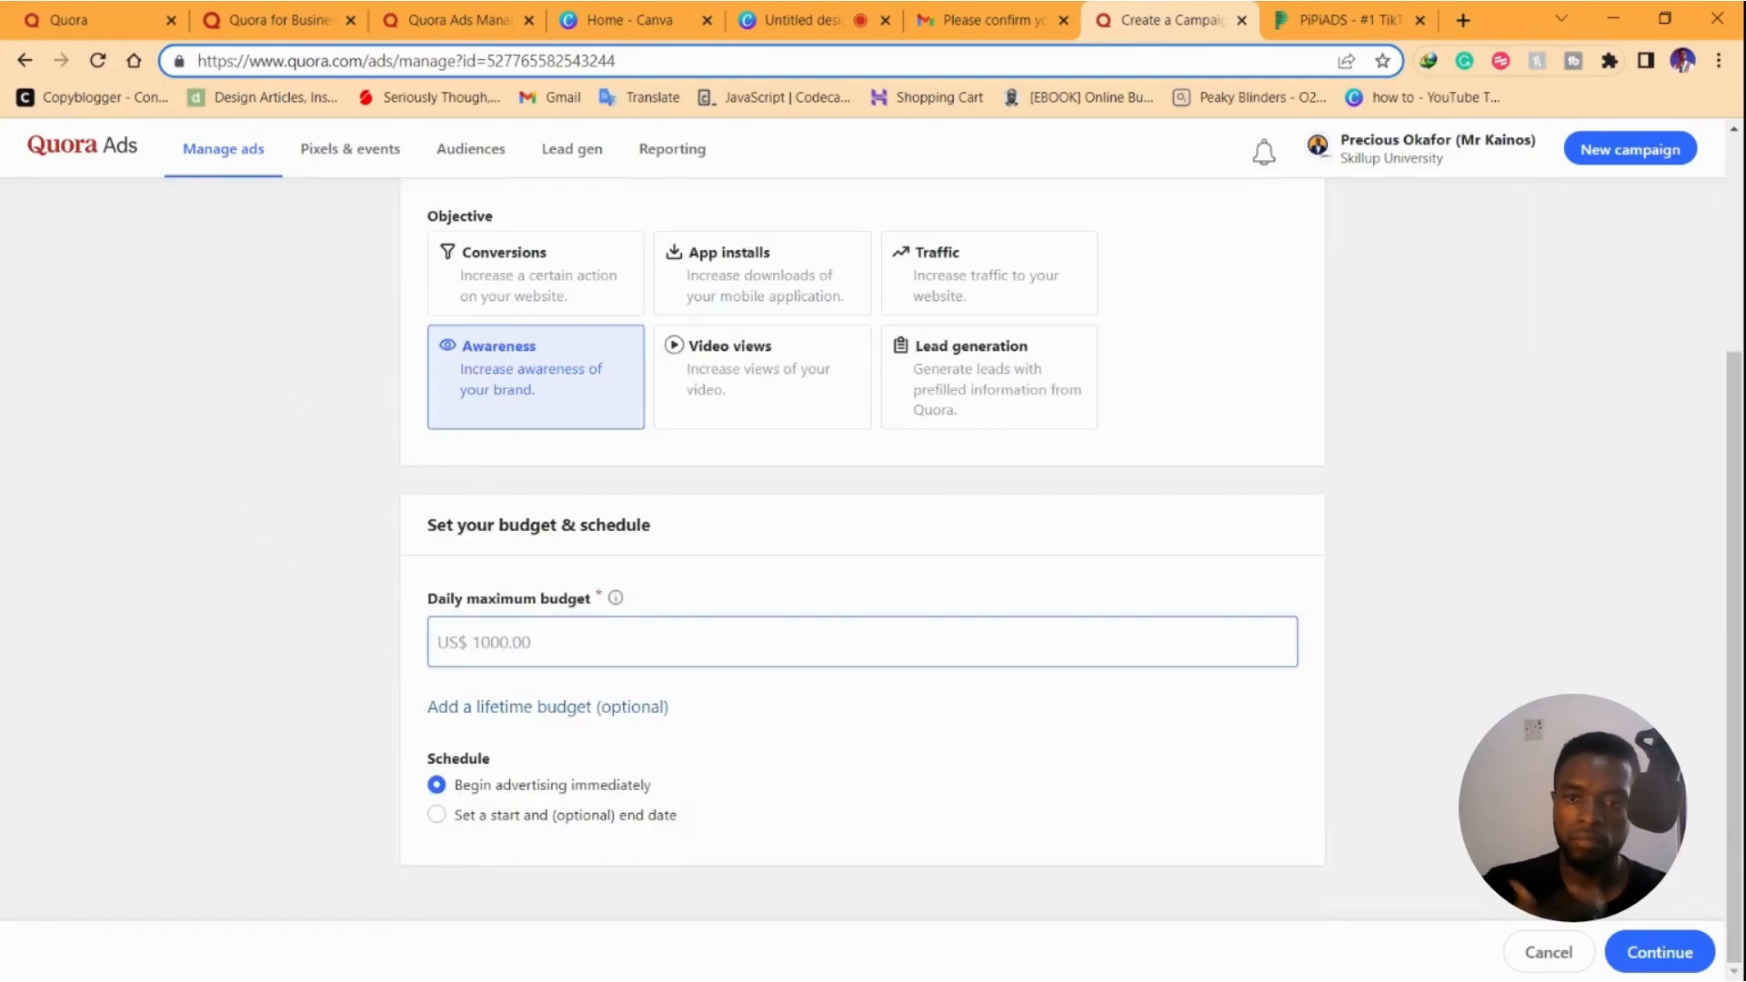
pyautogui.write('5')
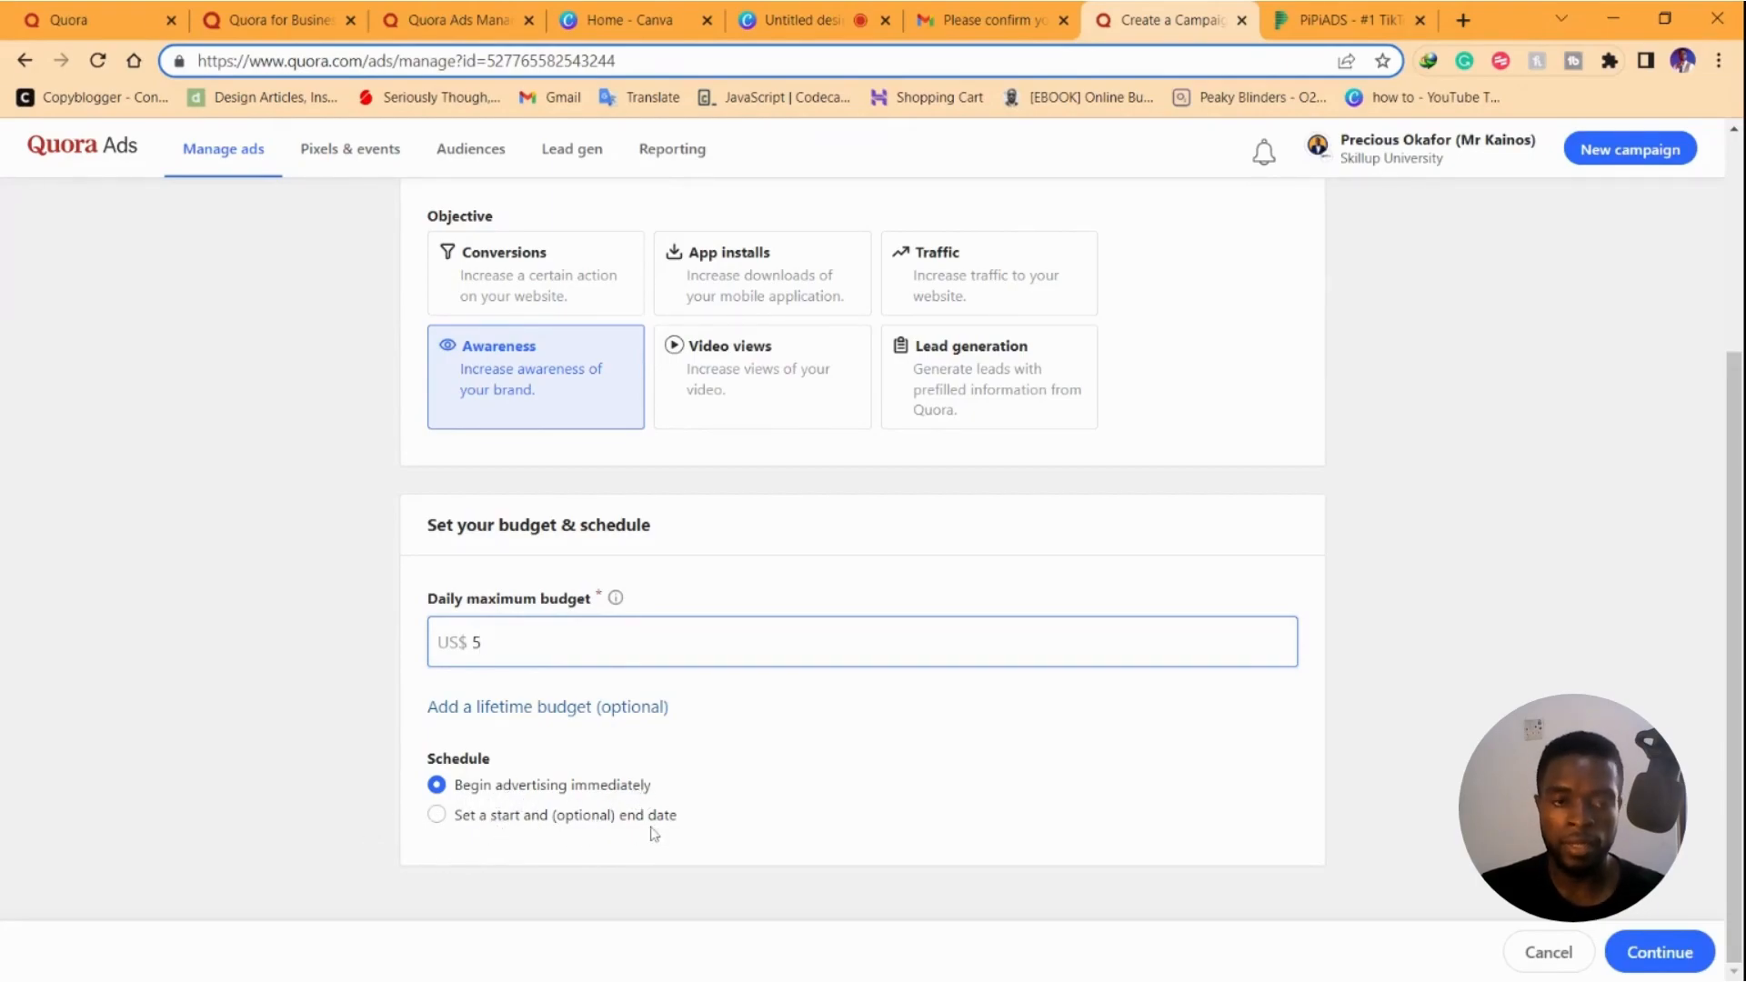
pyautogui.scroll(1, 1103, 678)
pyautogui.scroll(-1, 1104, 678)
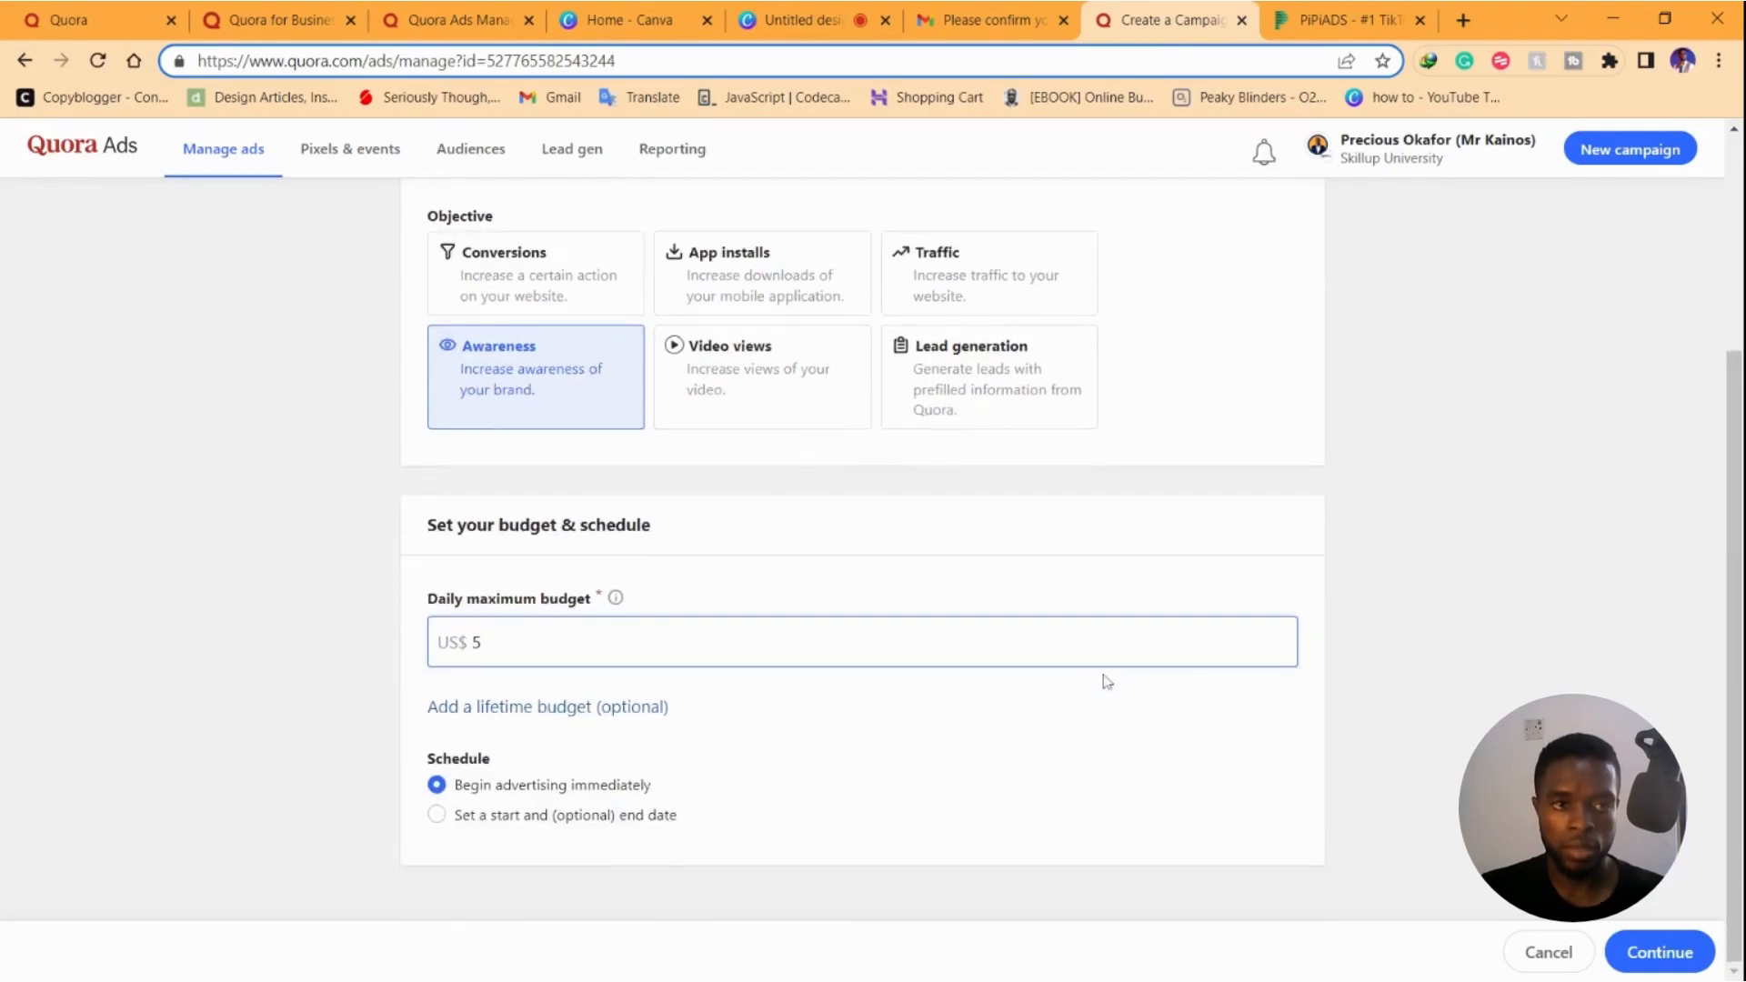
pyautogui.scroll(3, 1103, 678)
pyautogui.moveTo(598, 459); pyautogui.dragTo(411, 465)
pyautogui.write('Youtube cours')
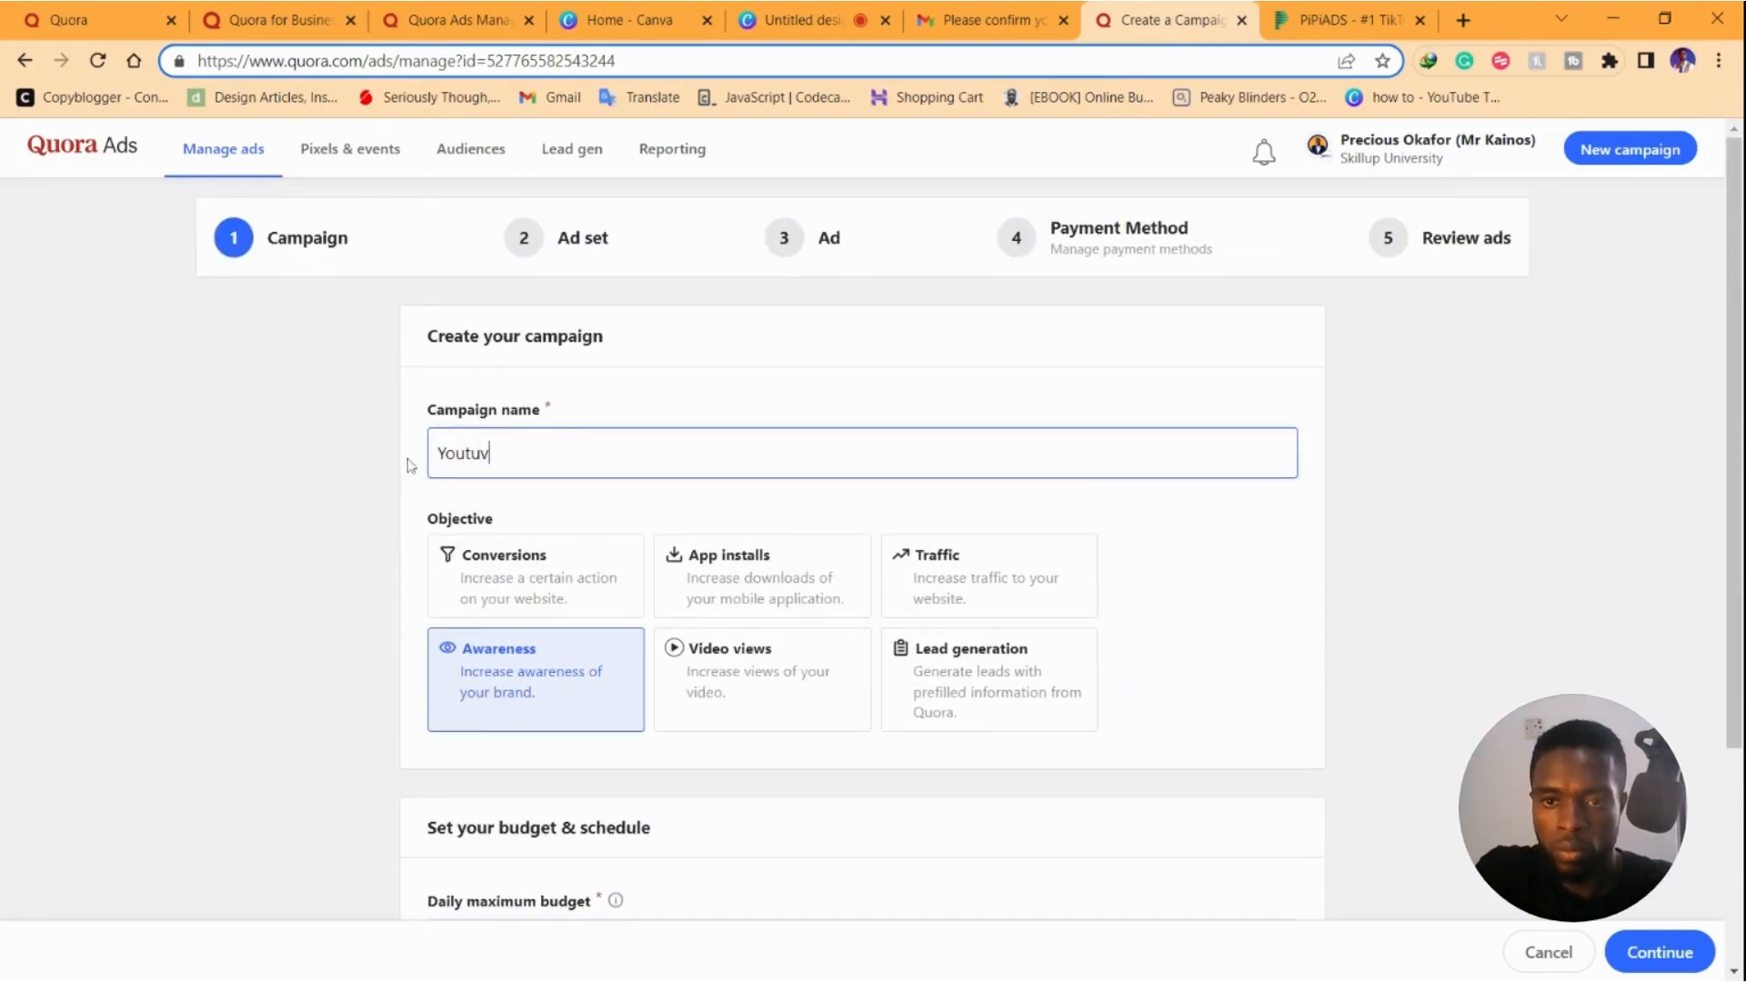
pyautogui.write('e')
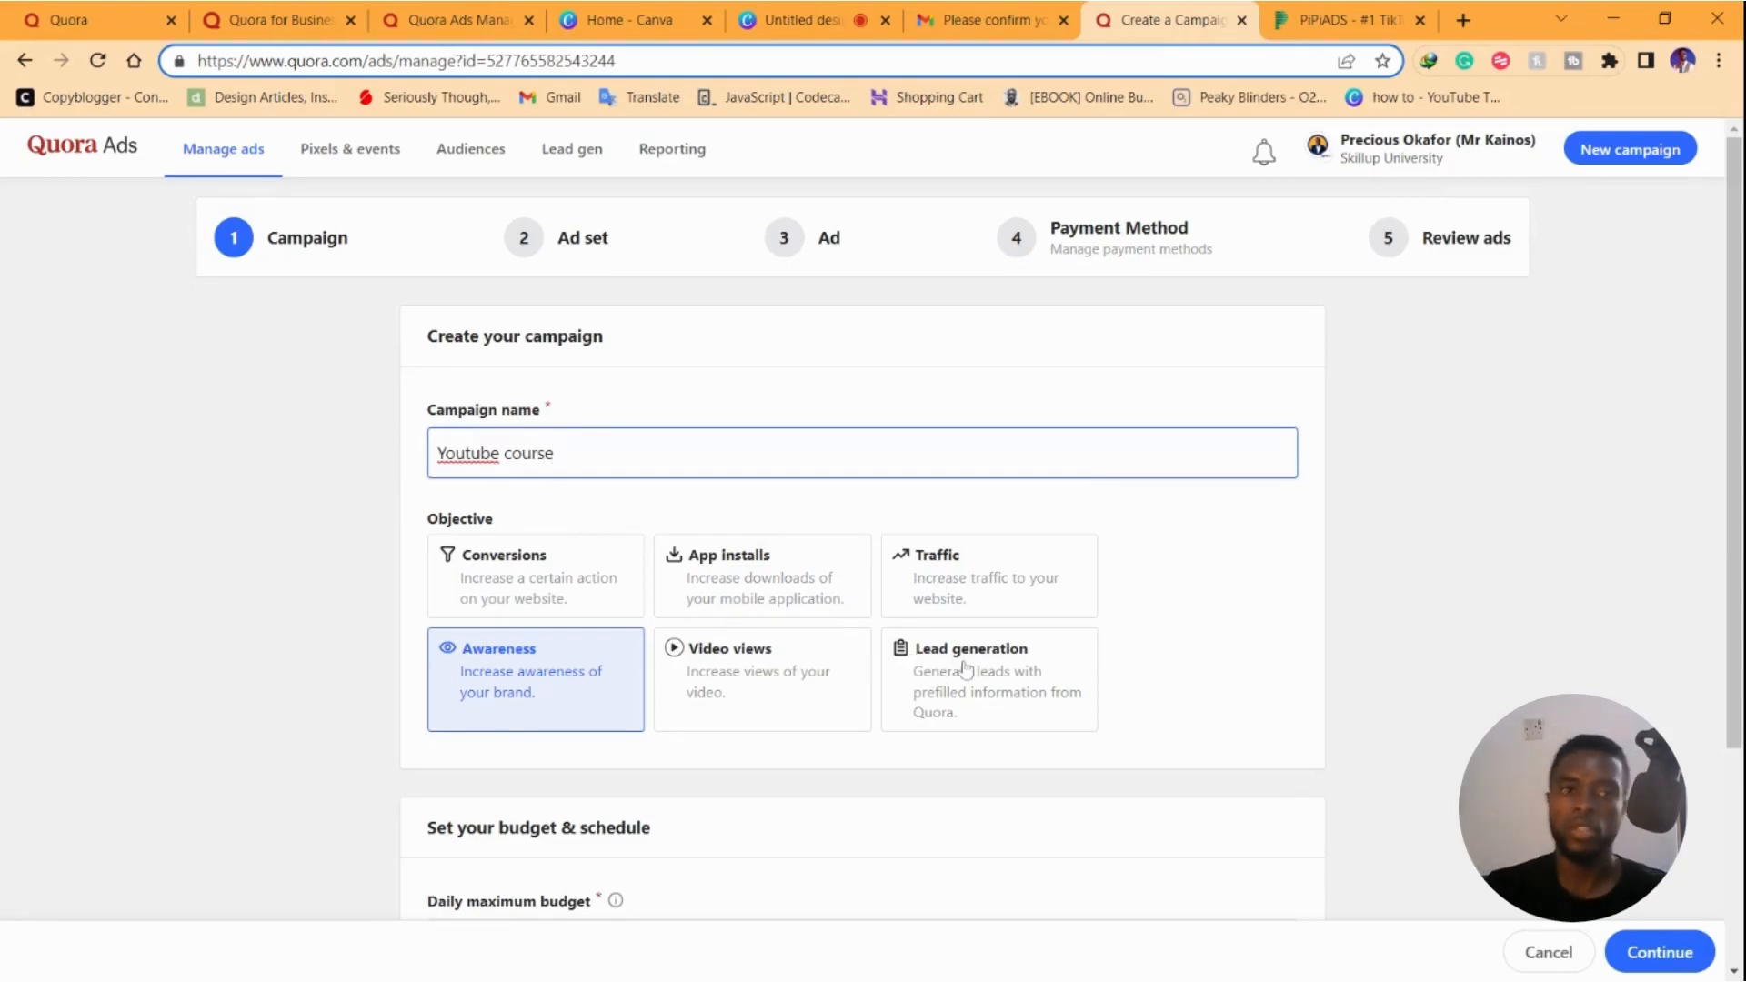
pyautogui.click(1676, 955)
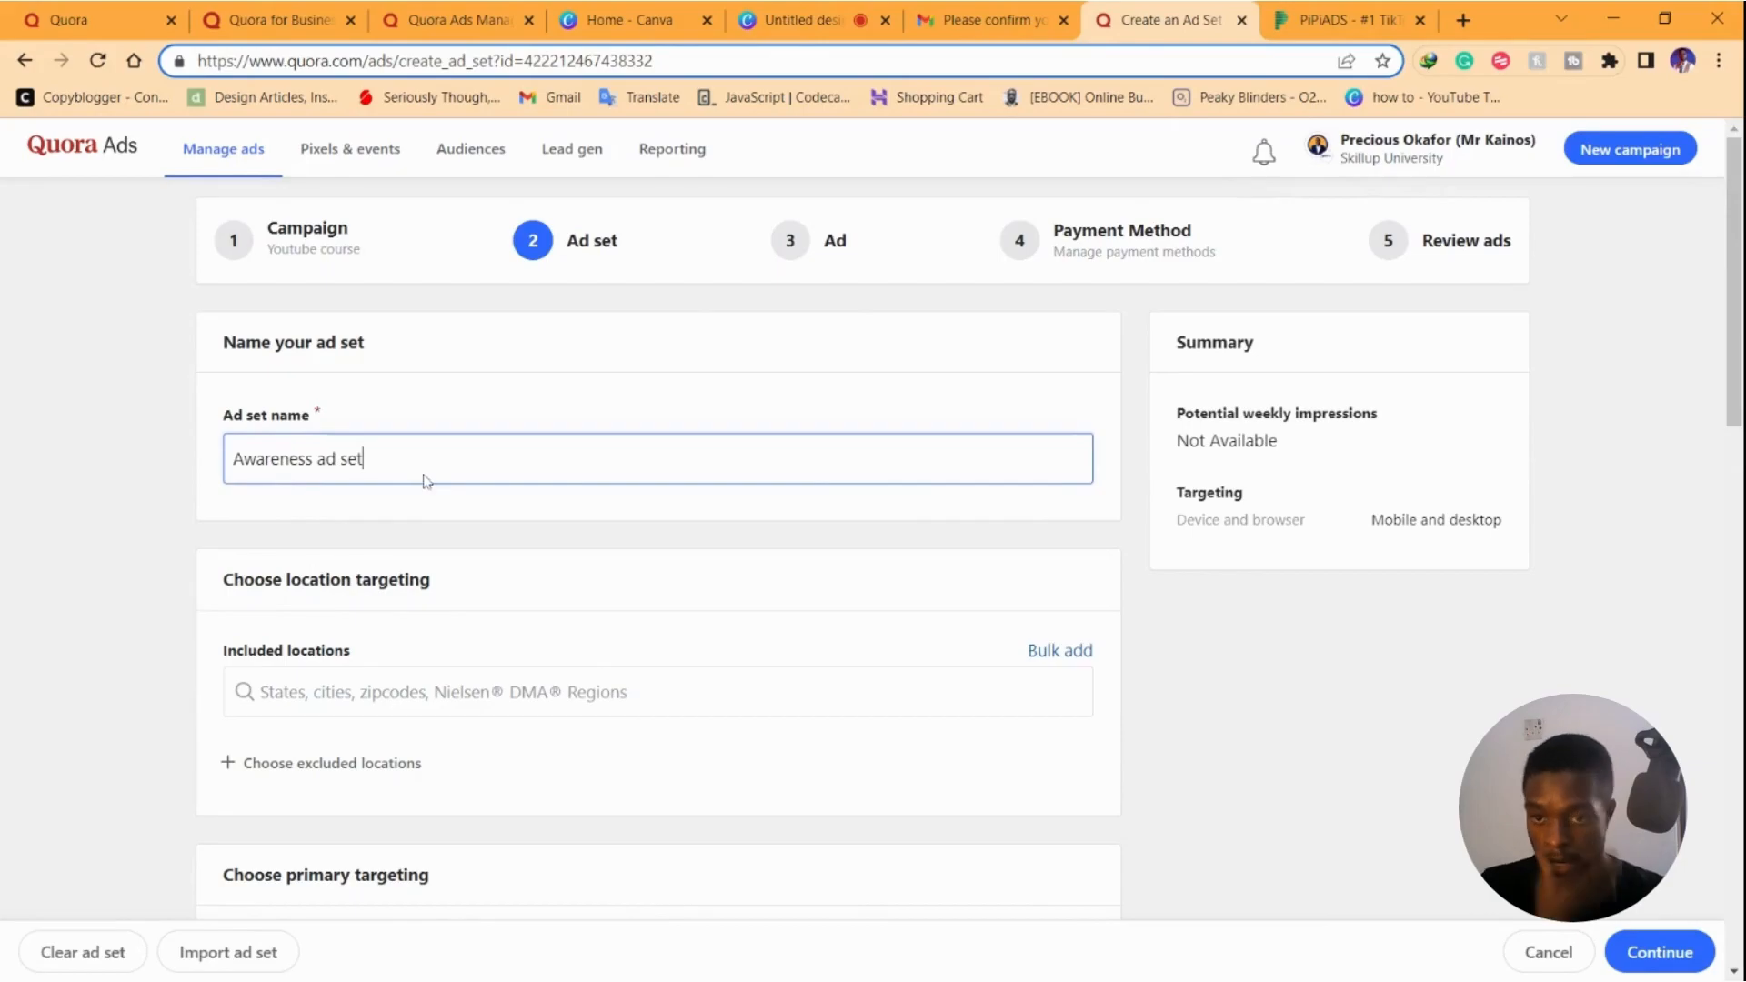
# Move past the locations (US, UK, New Zealand, Nigeria, South Africa) to the Targeted topics field
pyautogui.scroll(-2, 429, 482)
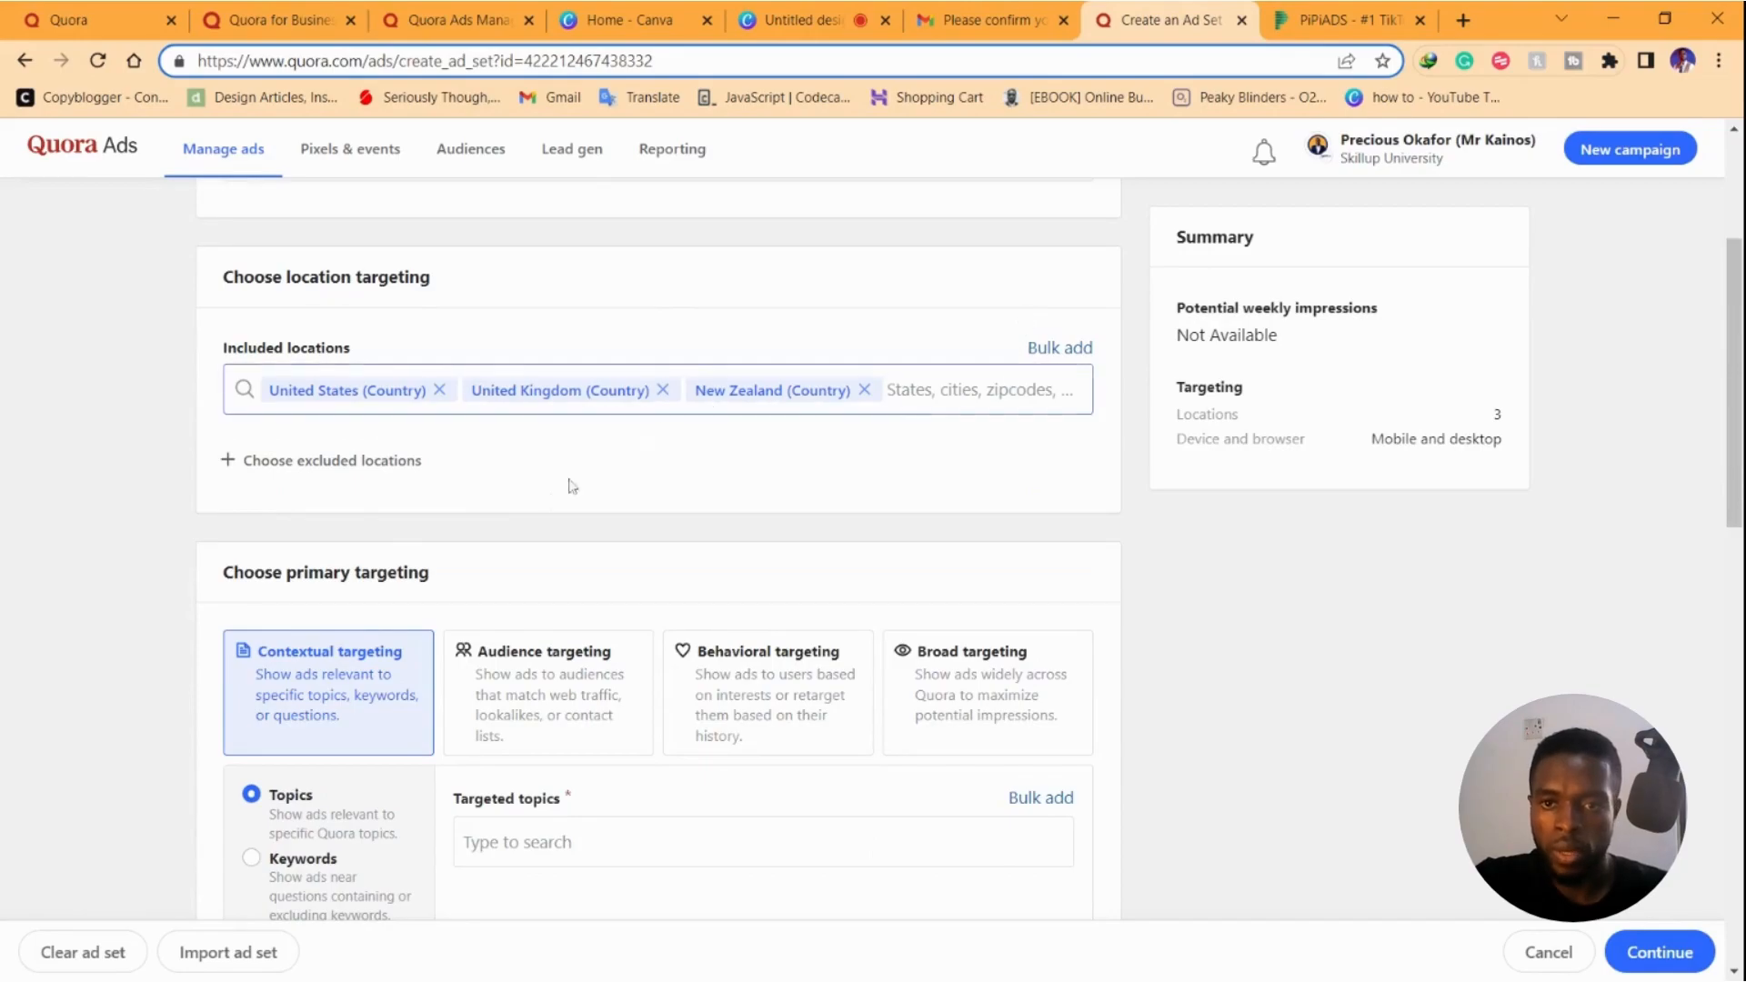
pyautogui.scroll(-2, 393, 661)
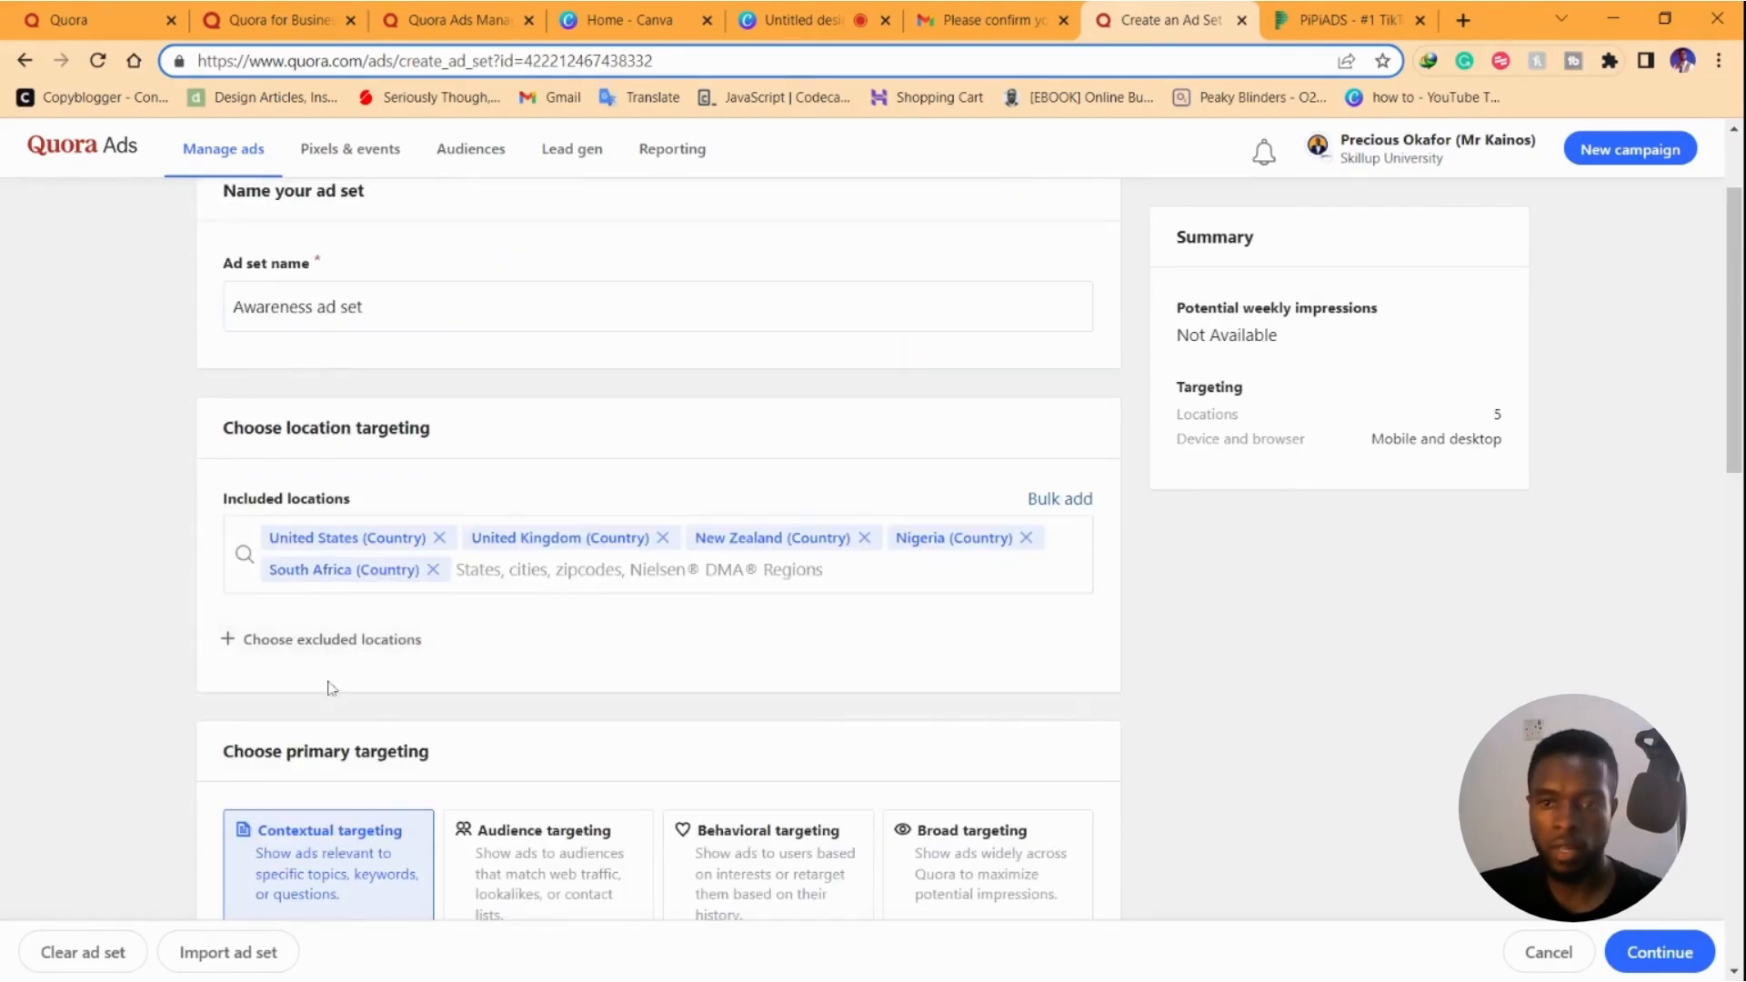
pyautogui.scroll(-3, 350, 639)
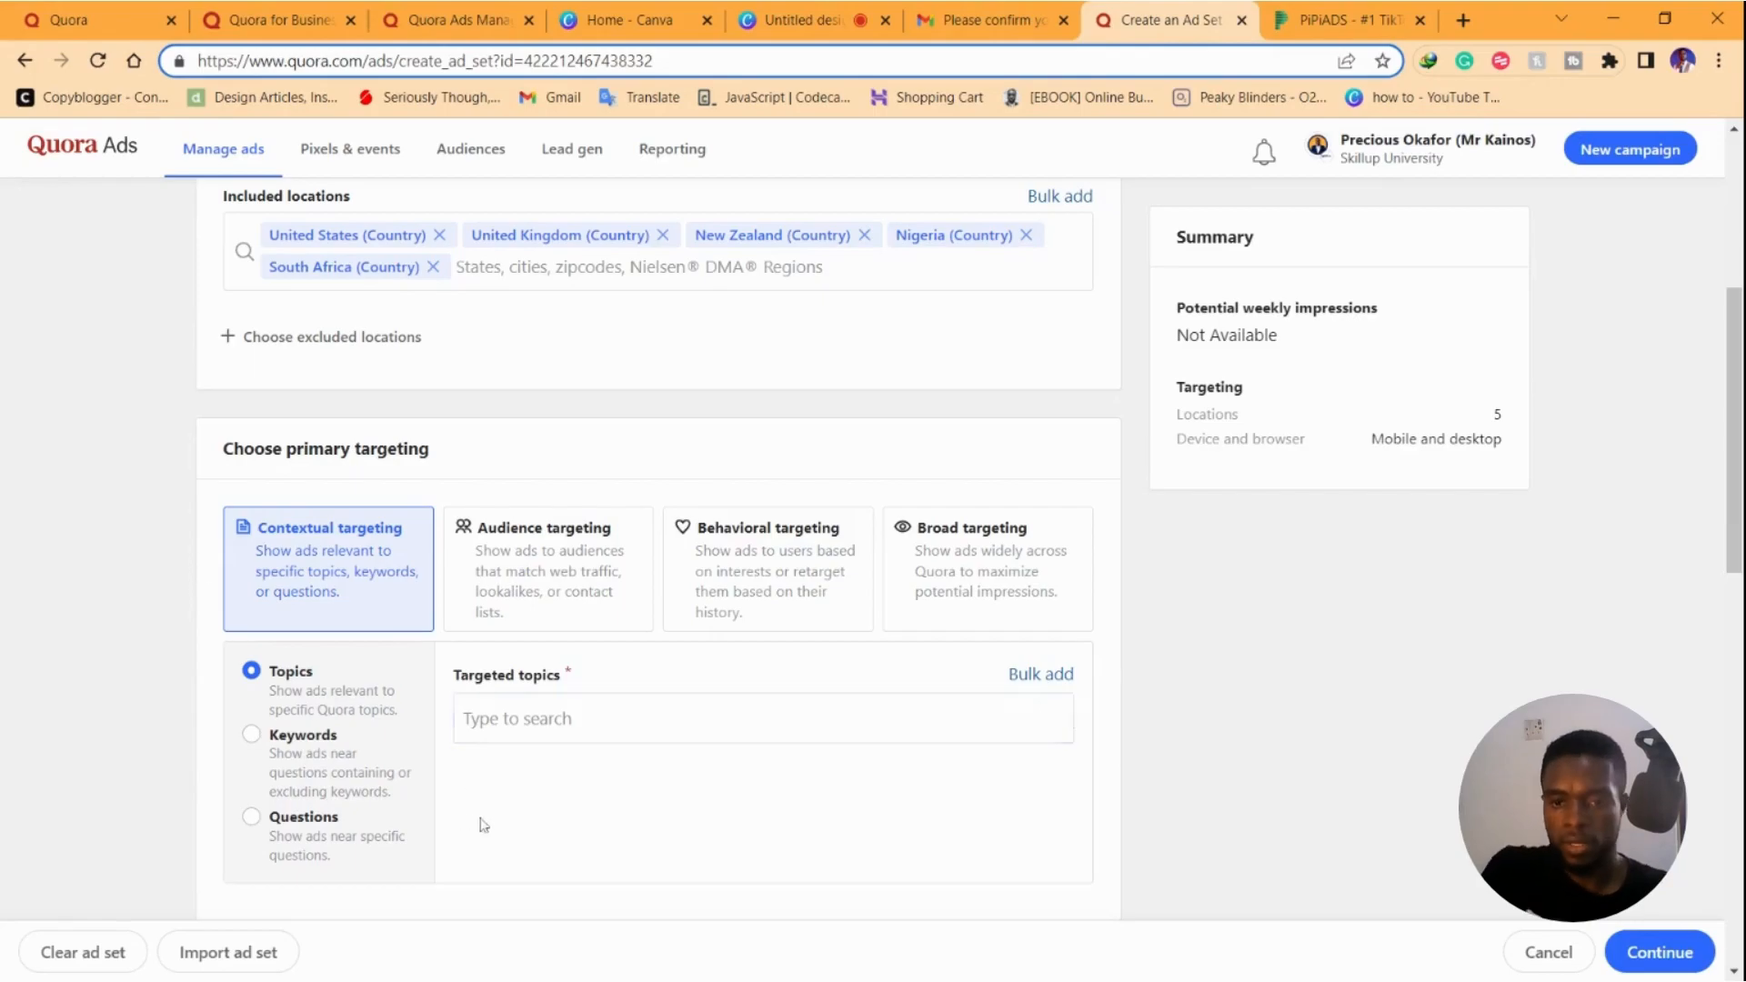
pyautogui.click(546, 718)
# Target the topics YouTube (company) and YouTube Channels, dropping YouTube (online platform)
pyautogui.write('youtube')
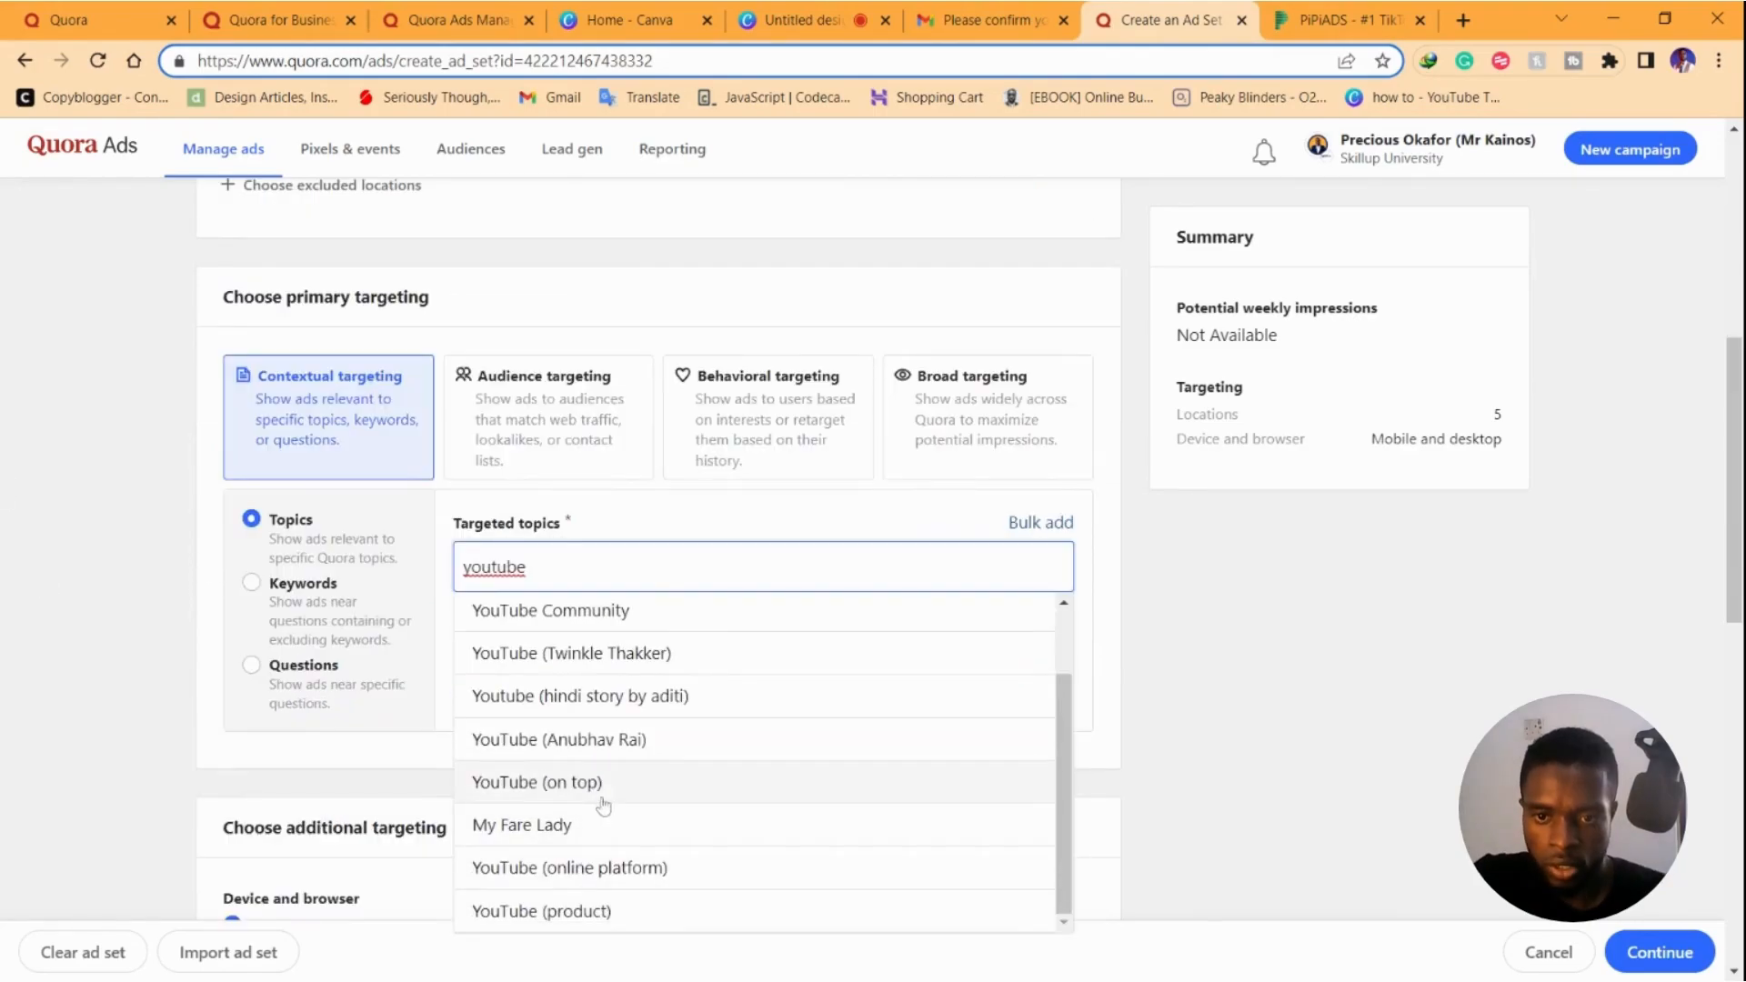
pyautogui.scroll(-2, 604, 800)
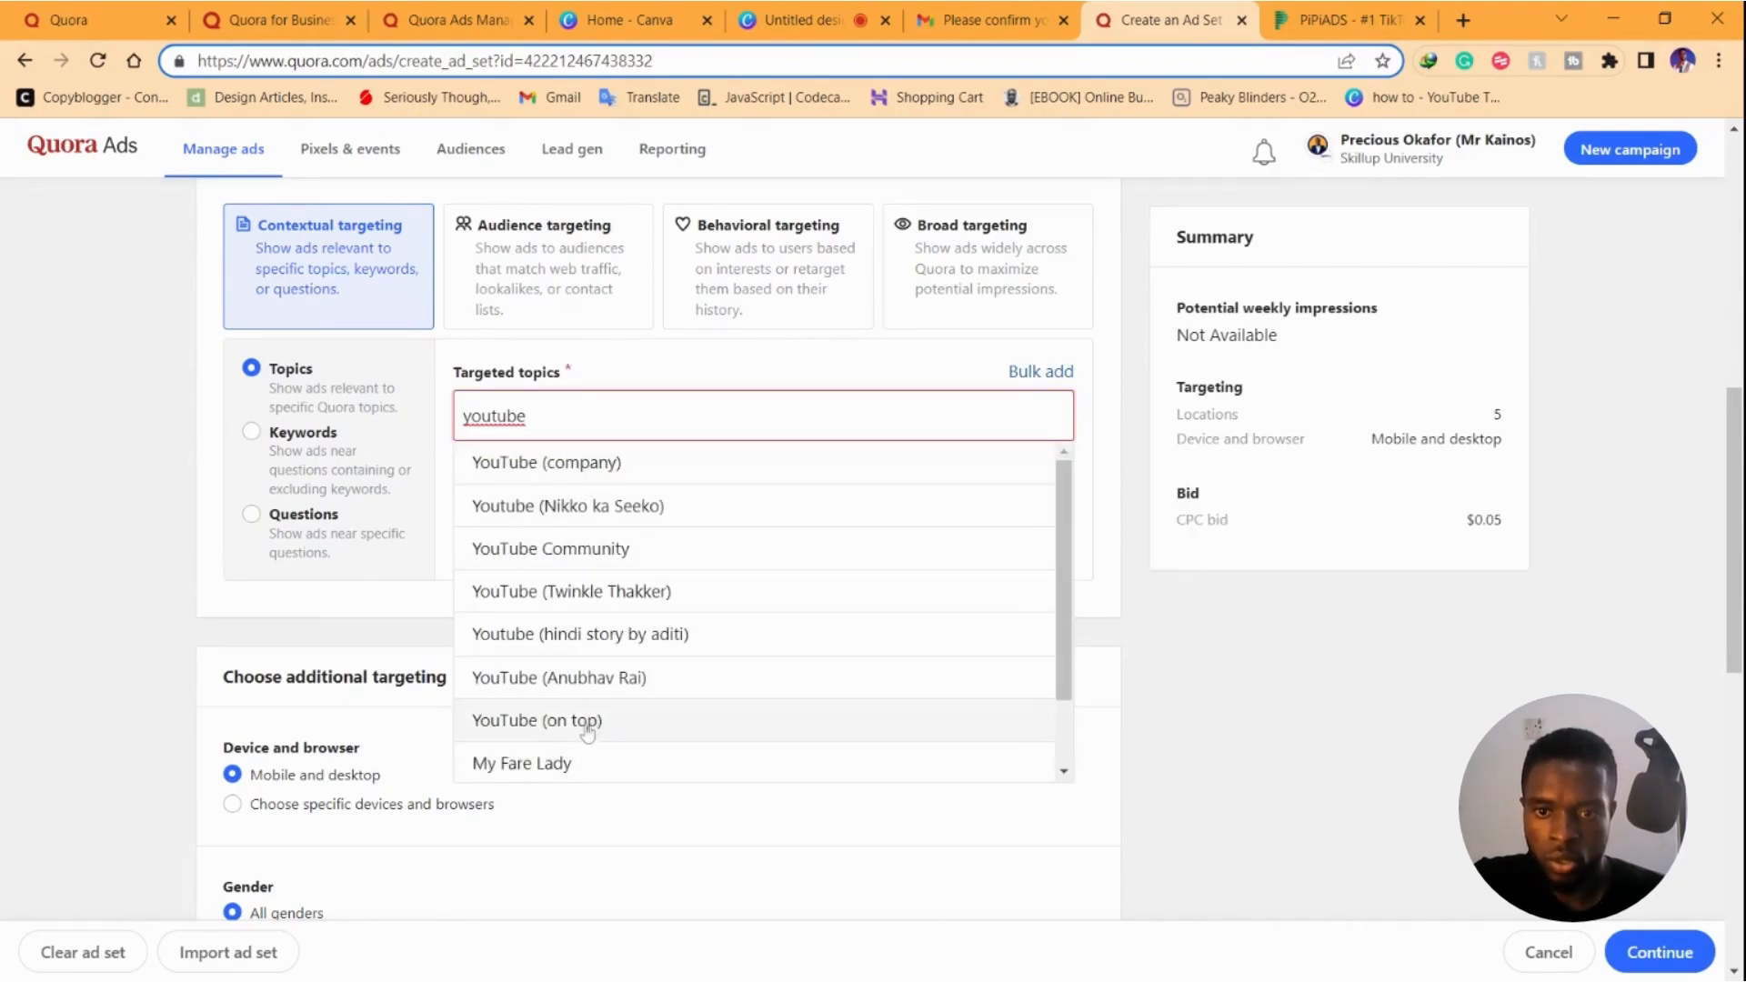
pyautogui.scroll(-1, 592, 723)
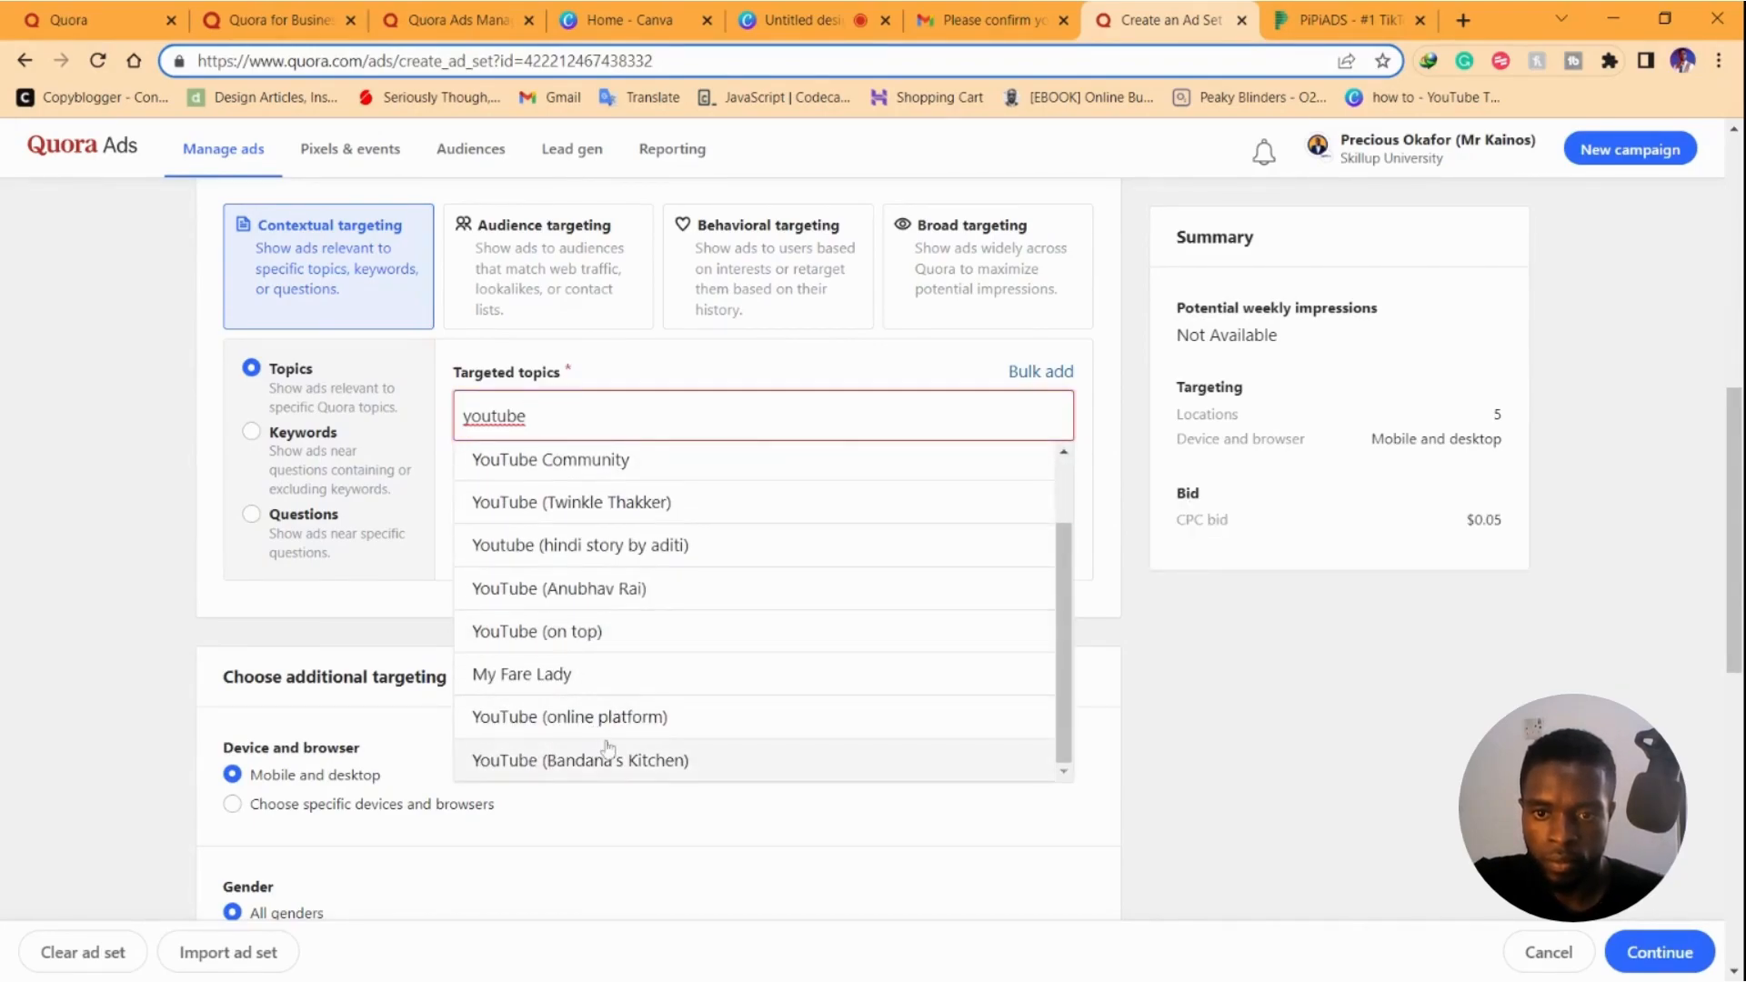
pyautogui.click(532, 718)
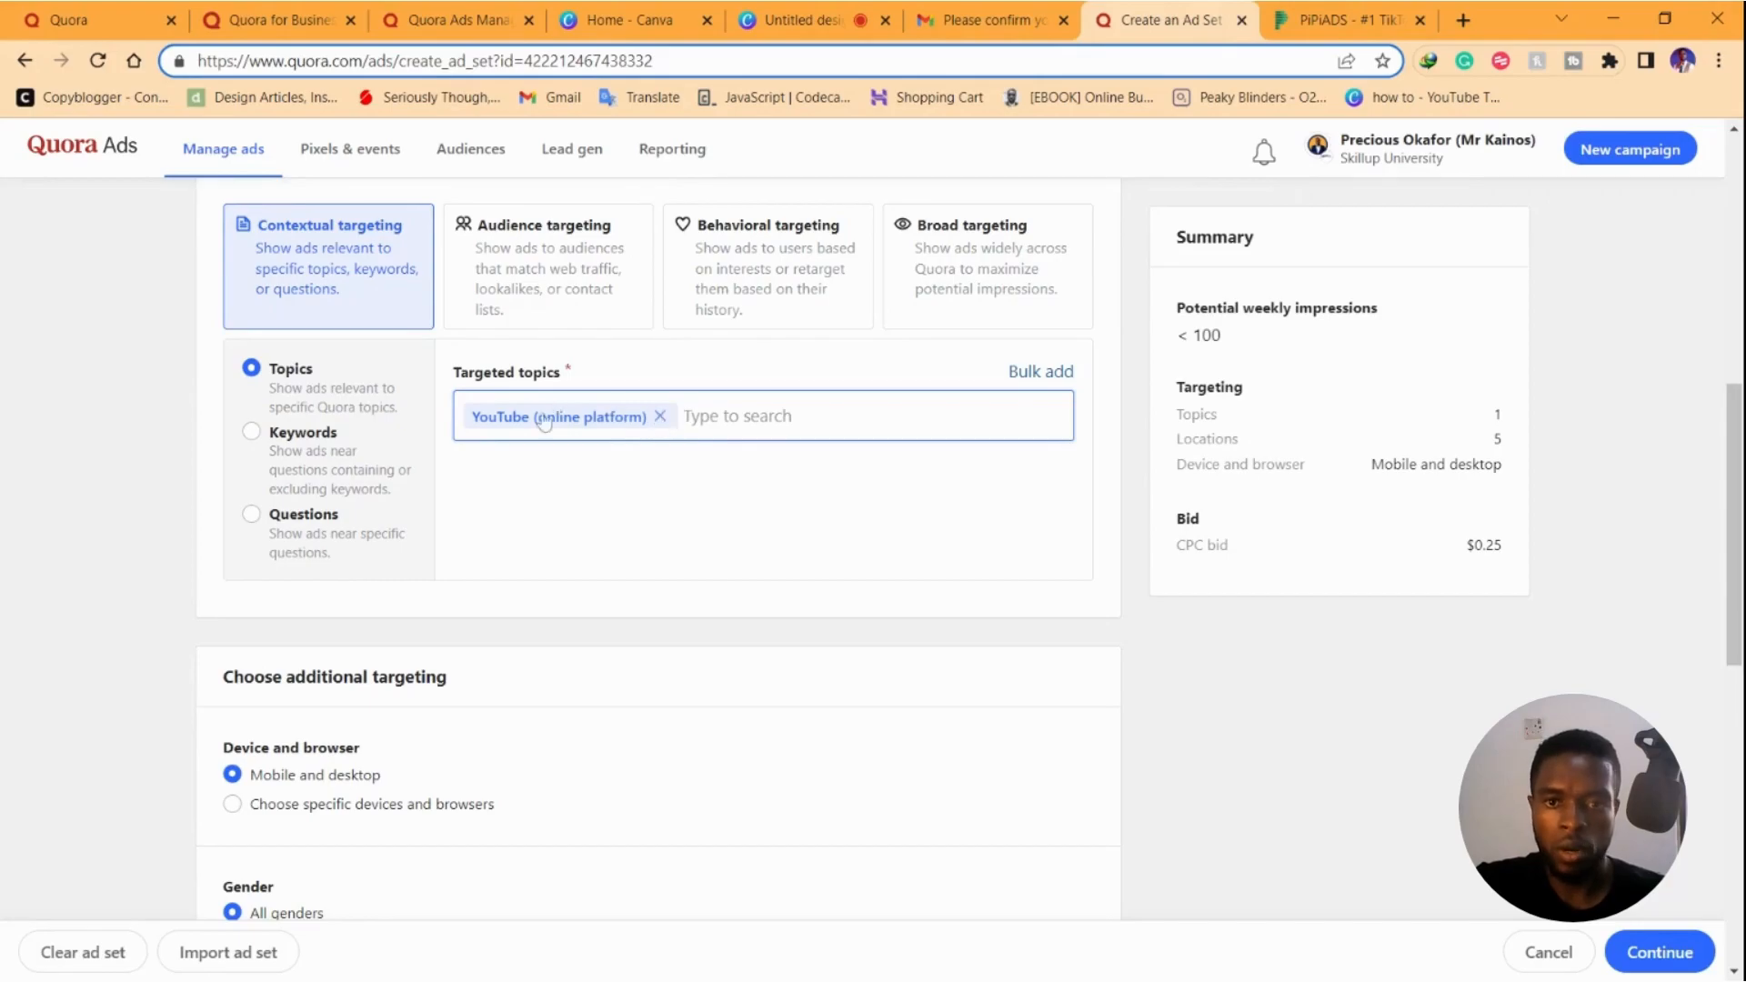
pyautogui.click(660, 416)
pyautogui.write('youtube')
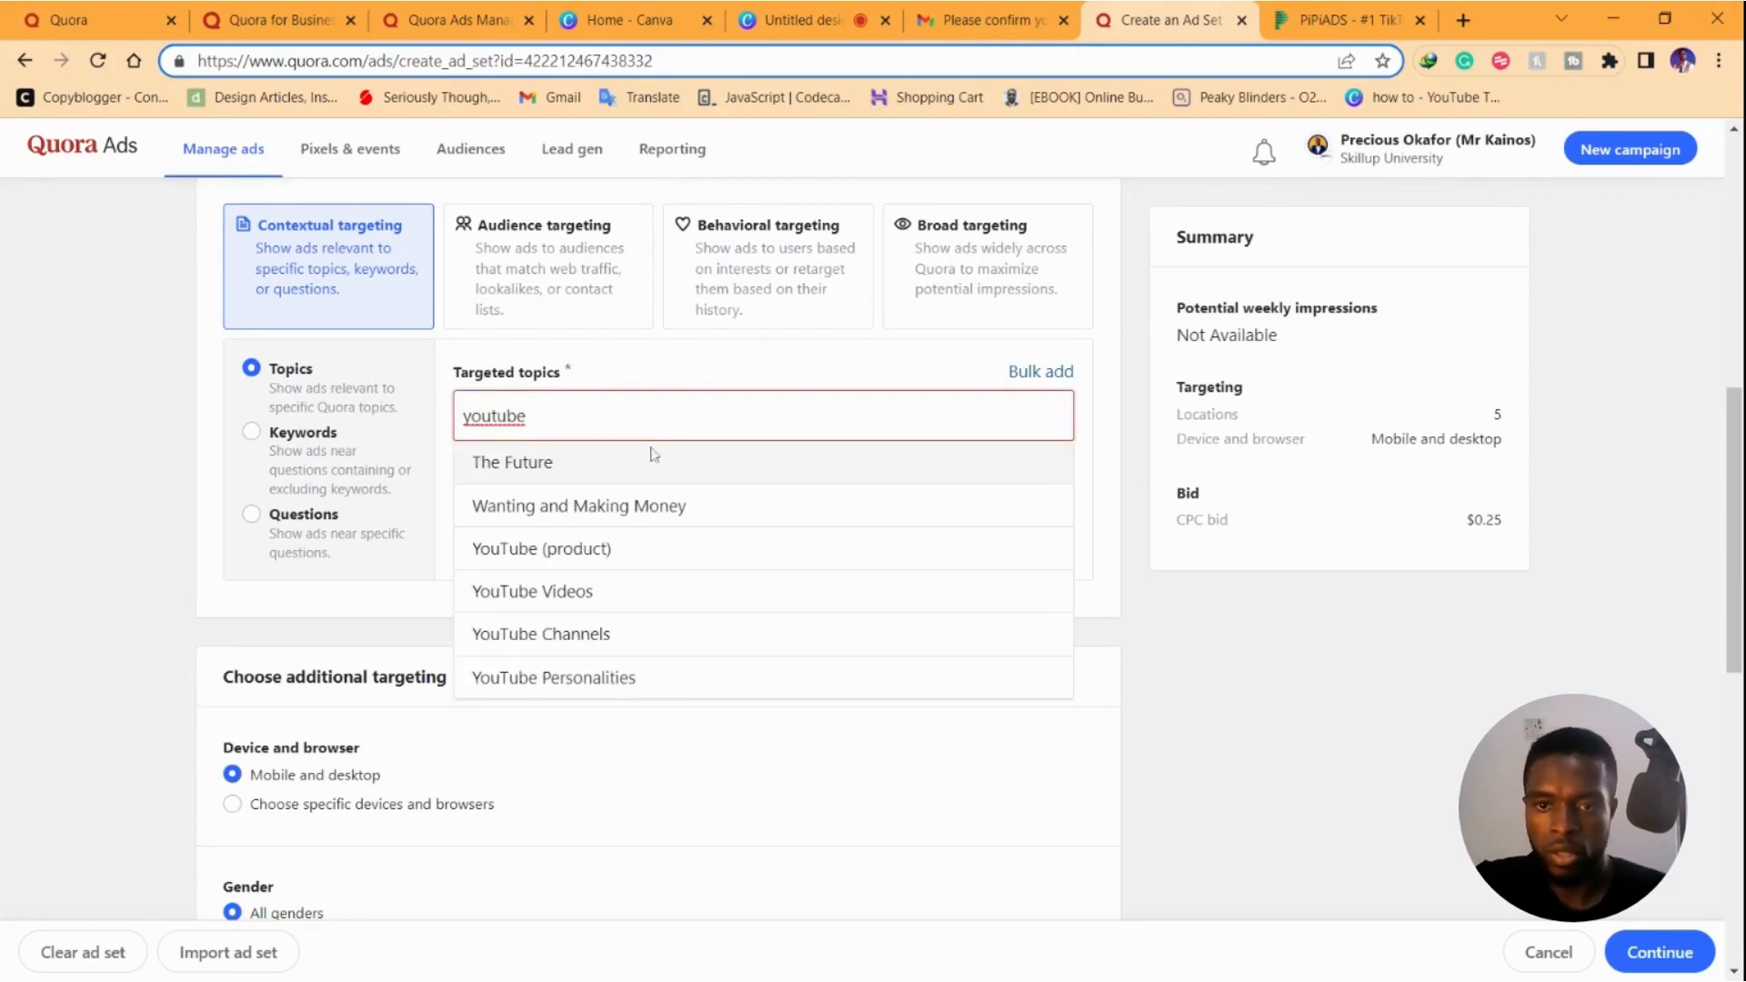
pyautogui.click(608, 464)
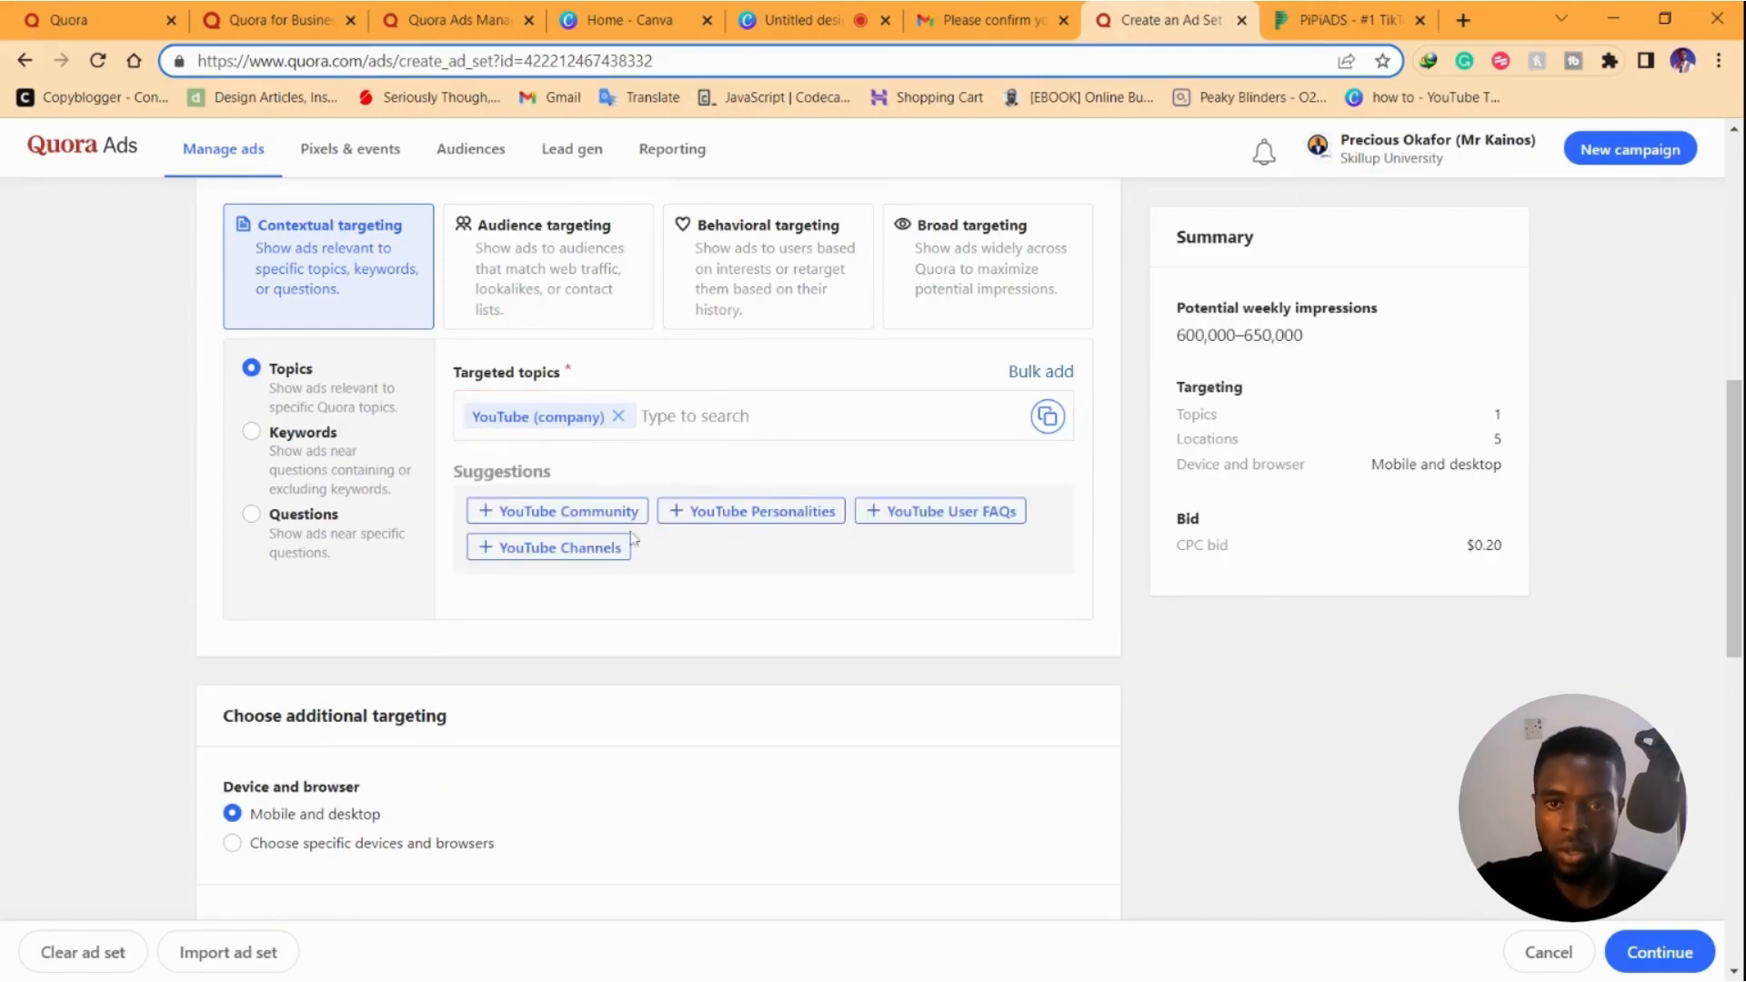
pyautogui.click(566, 548)
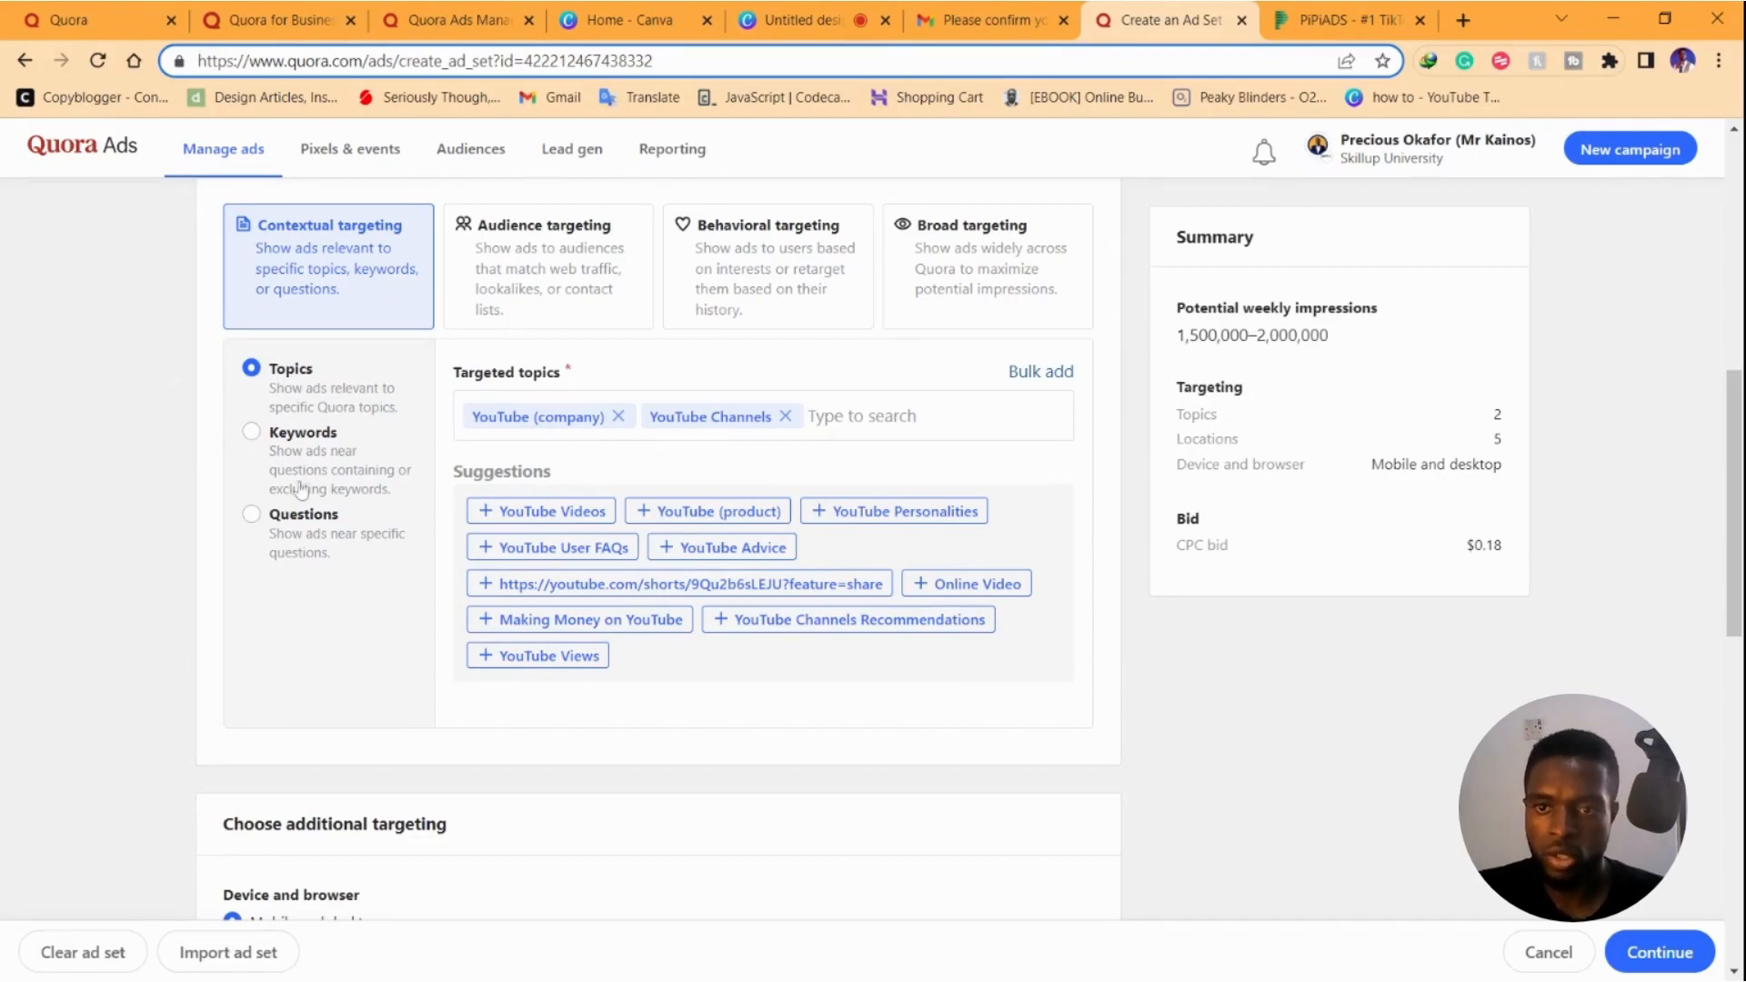
# Switch to keyword targeting, replacing 'youtube growth' with the single keyword 'email marketing'
pyautogui.click(251, 433)
pyautogui.click(478, 429)
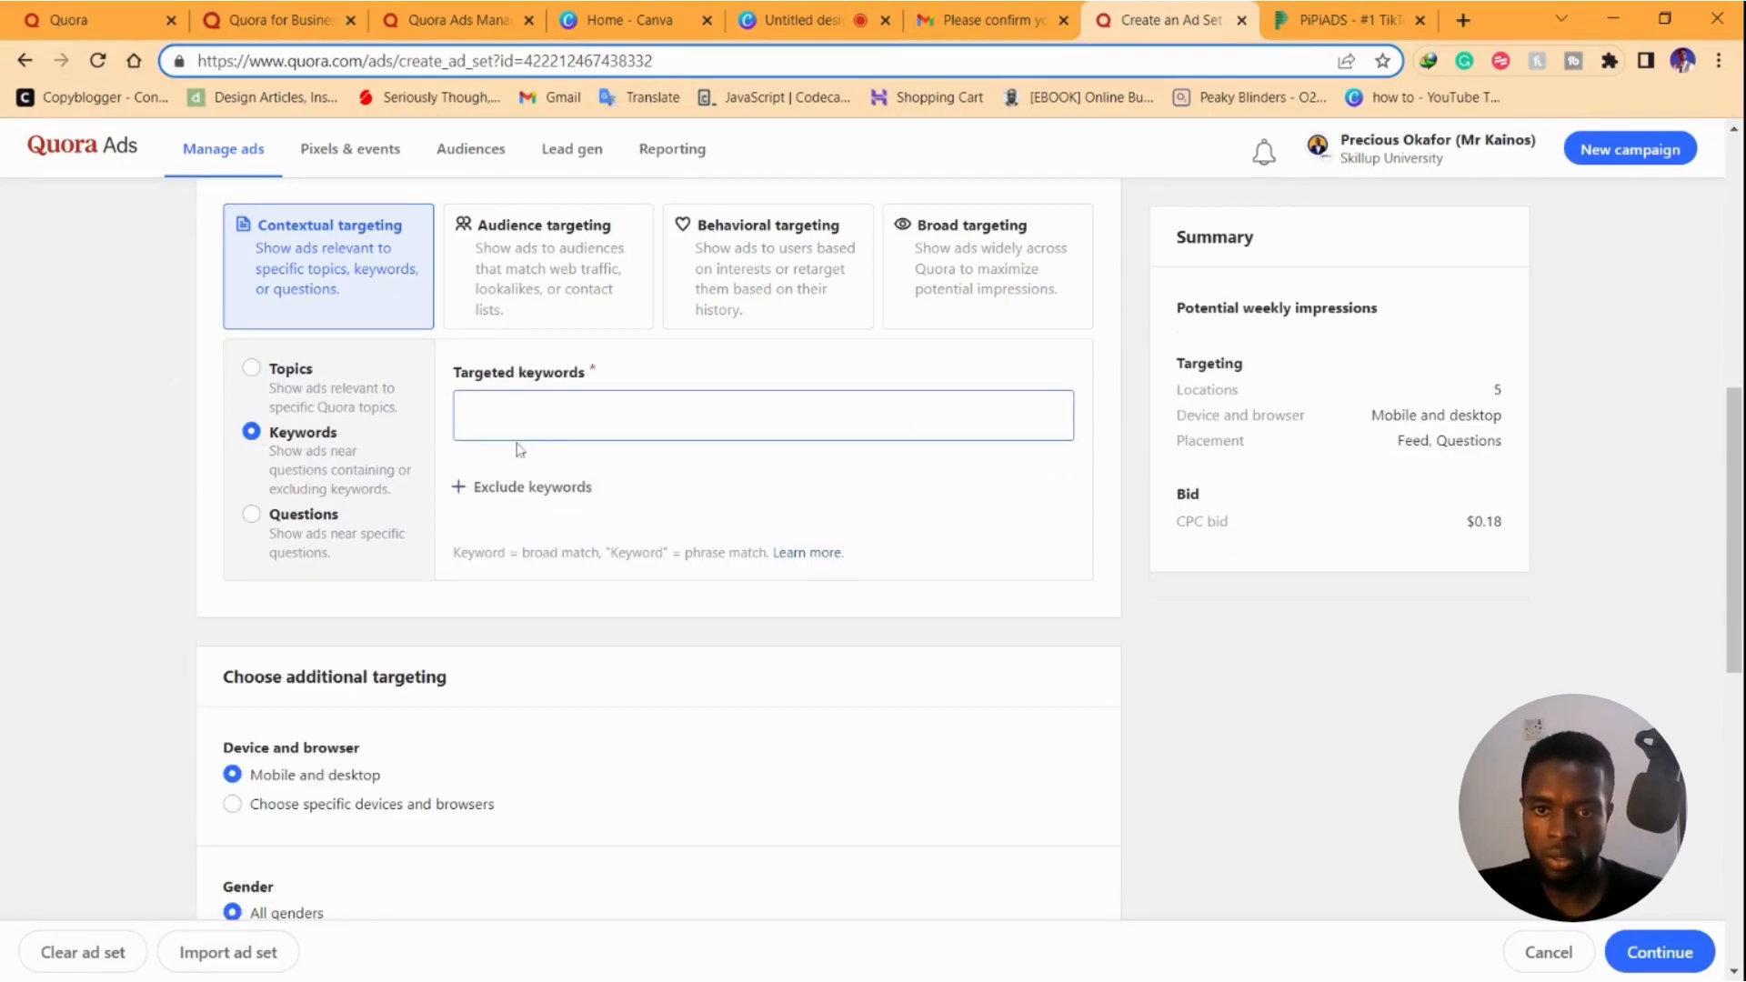
pyautogui.write('youtube growth')
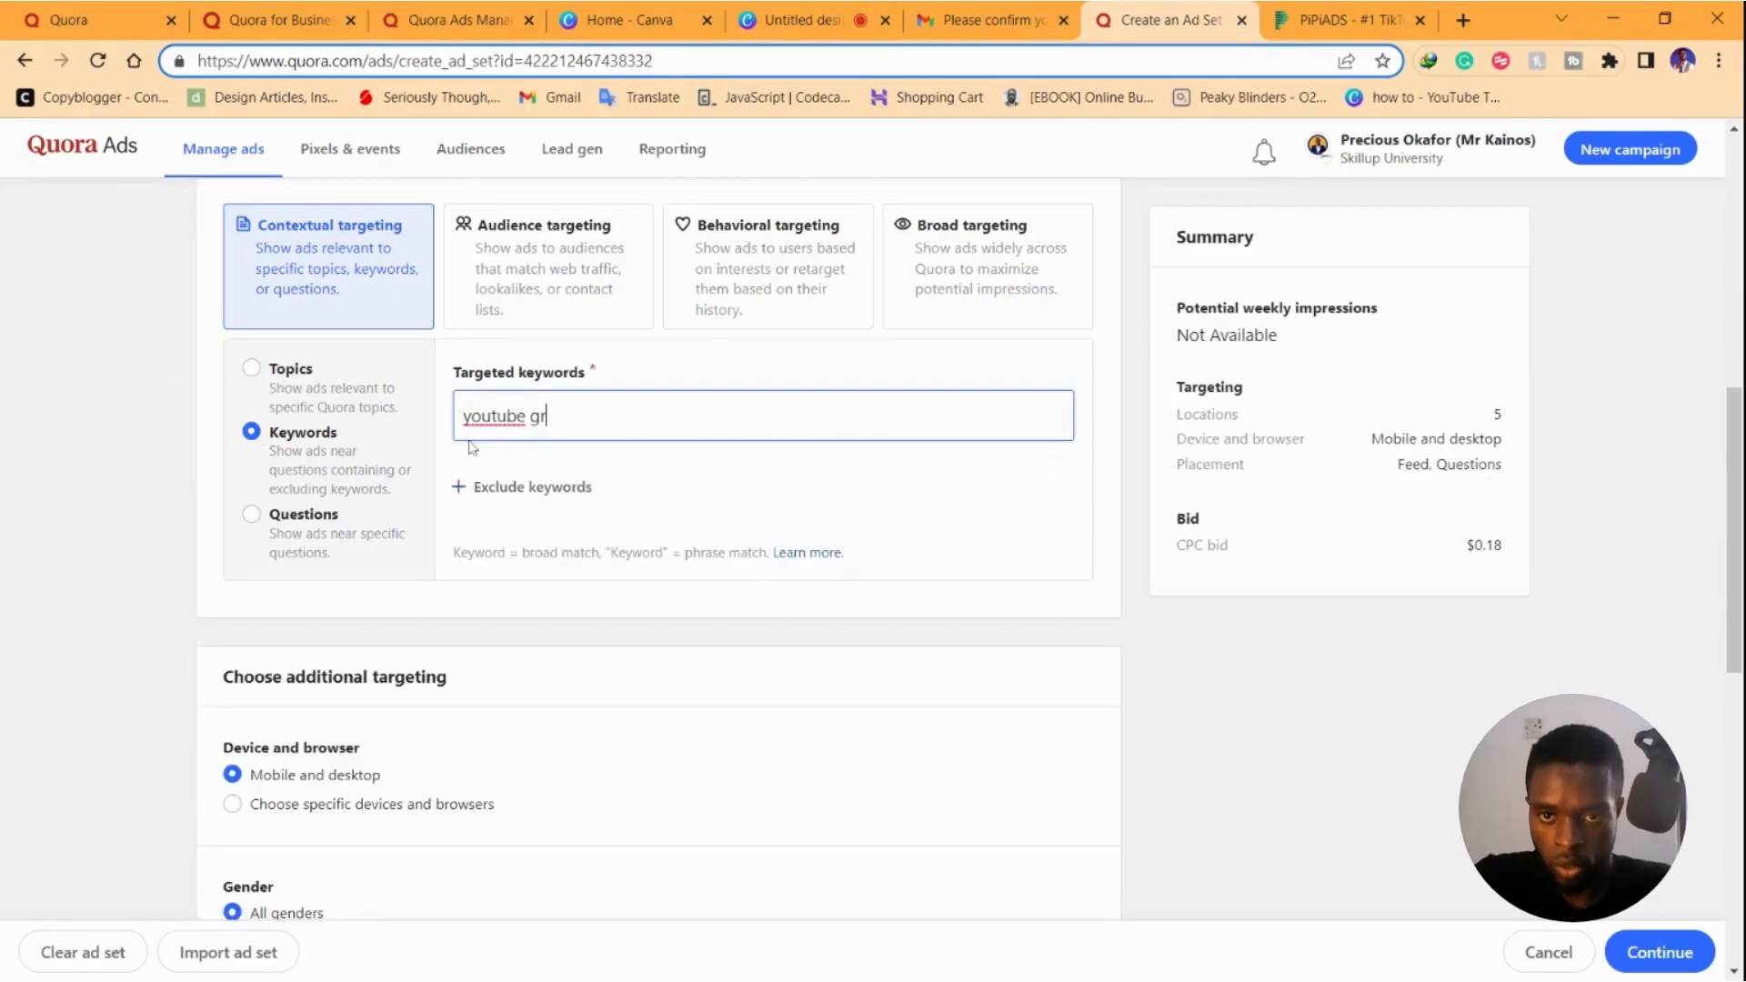
pyautogui.press('Return')
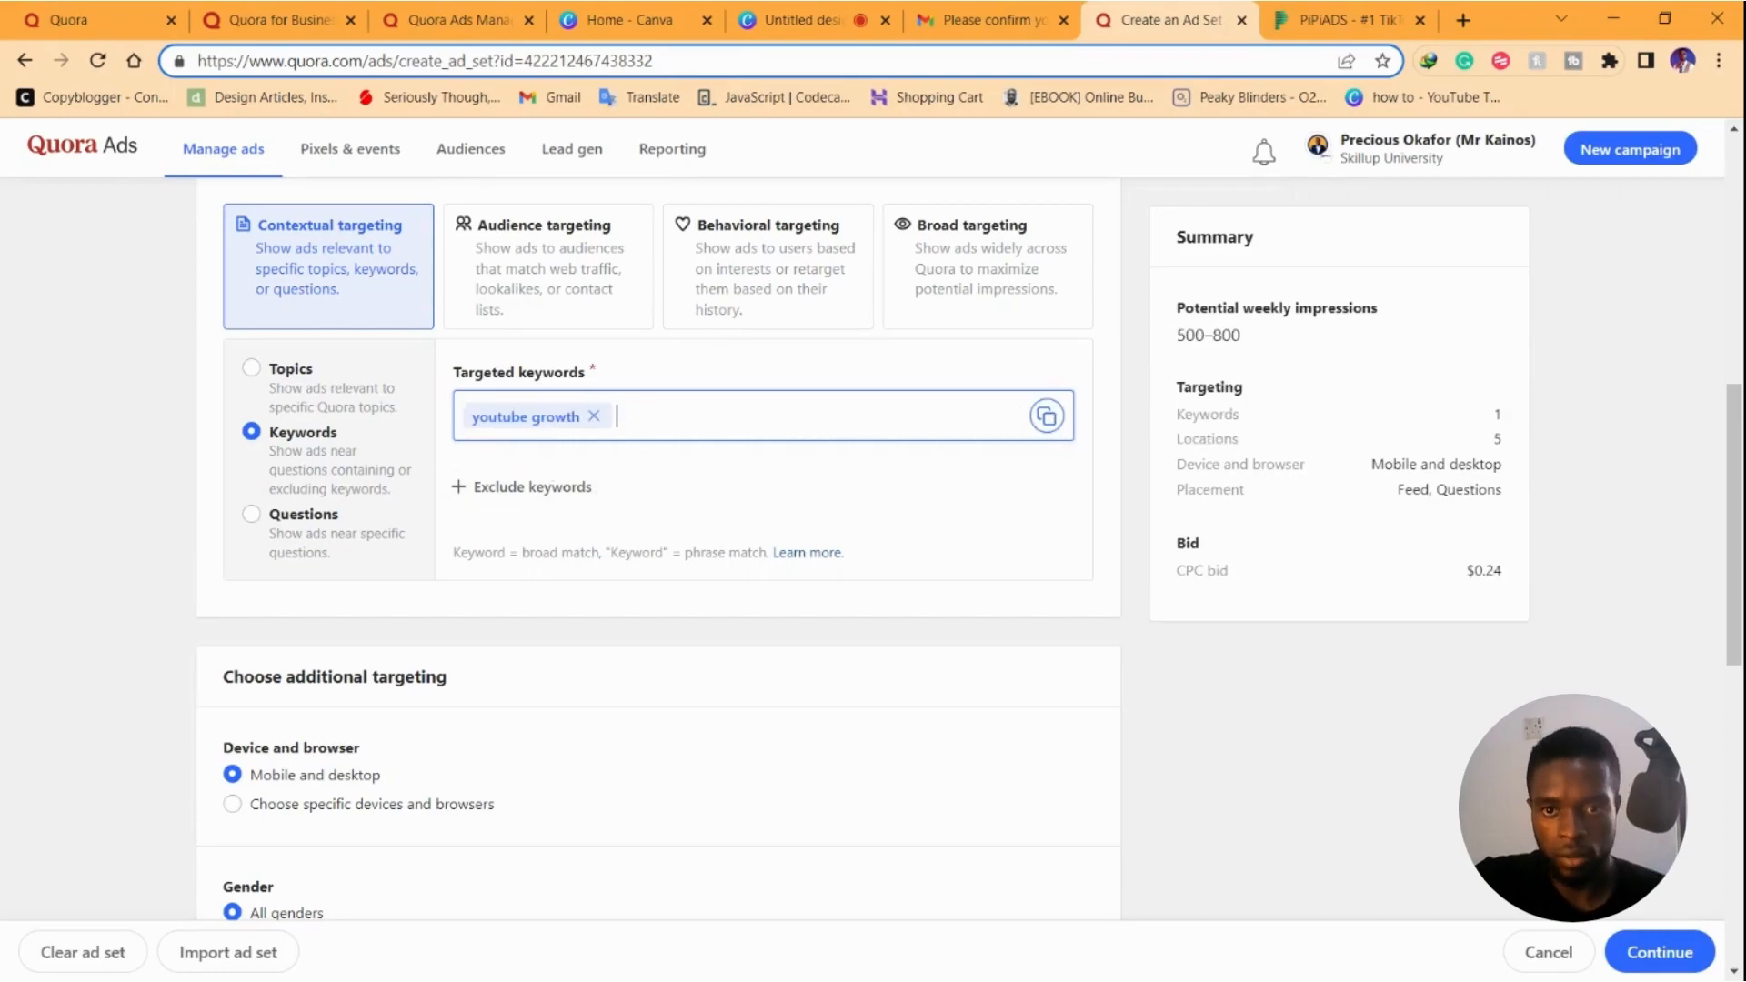
pyautogui.click(593, 416)
pyautogui.write('email marketing')
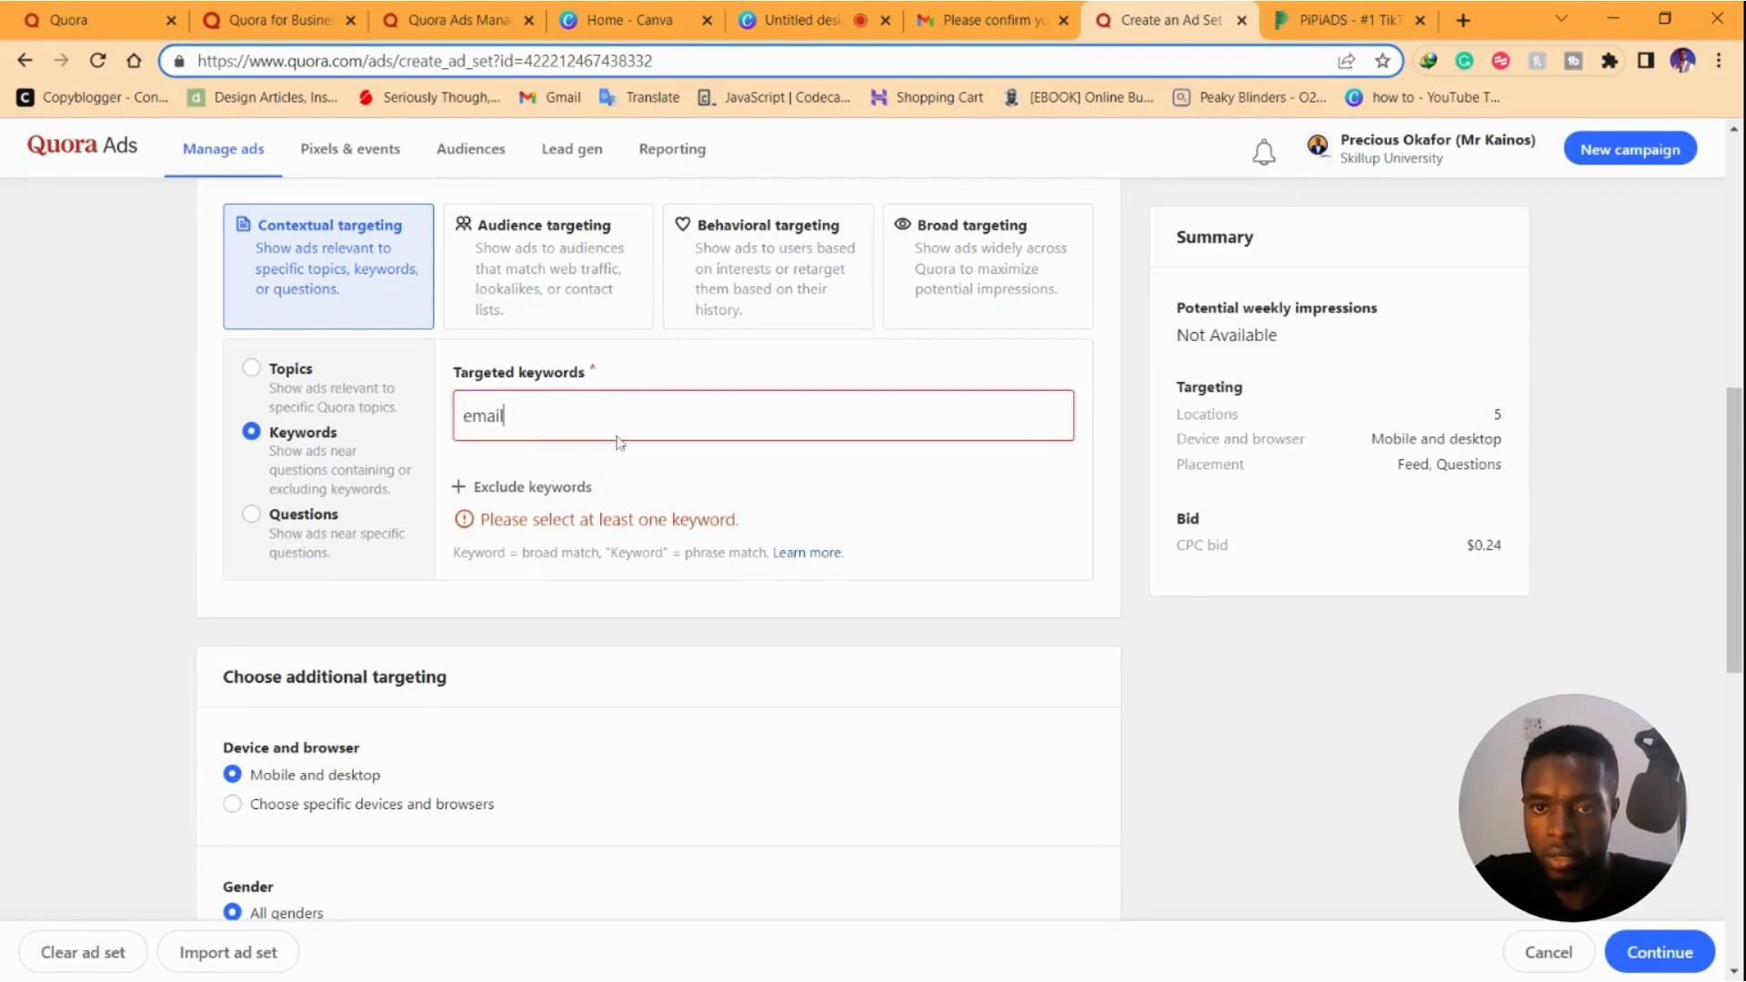
pyautogui.press('Return')
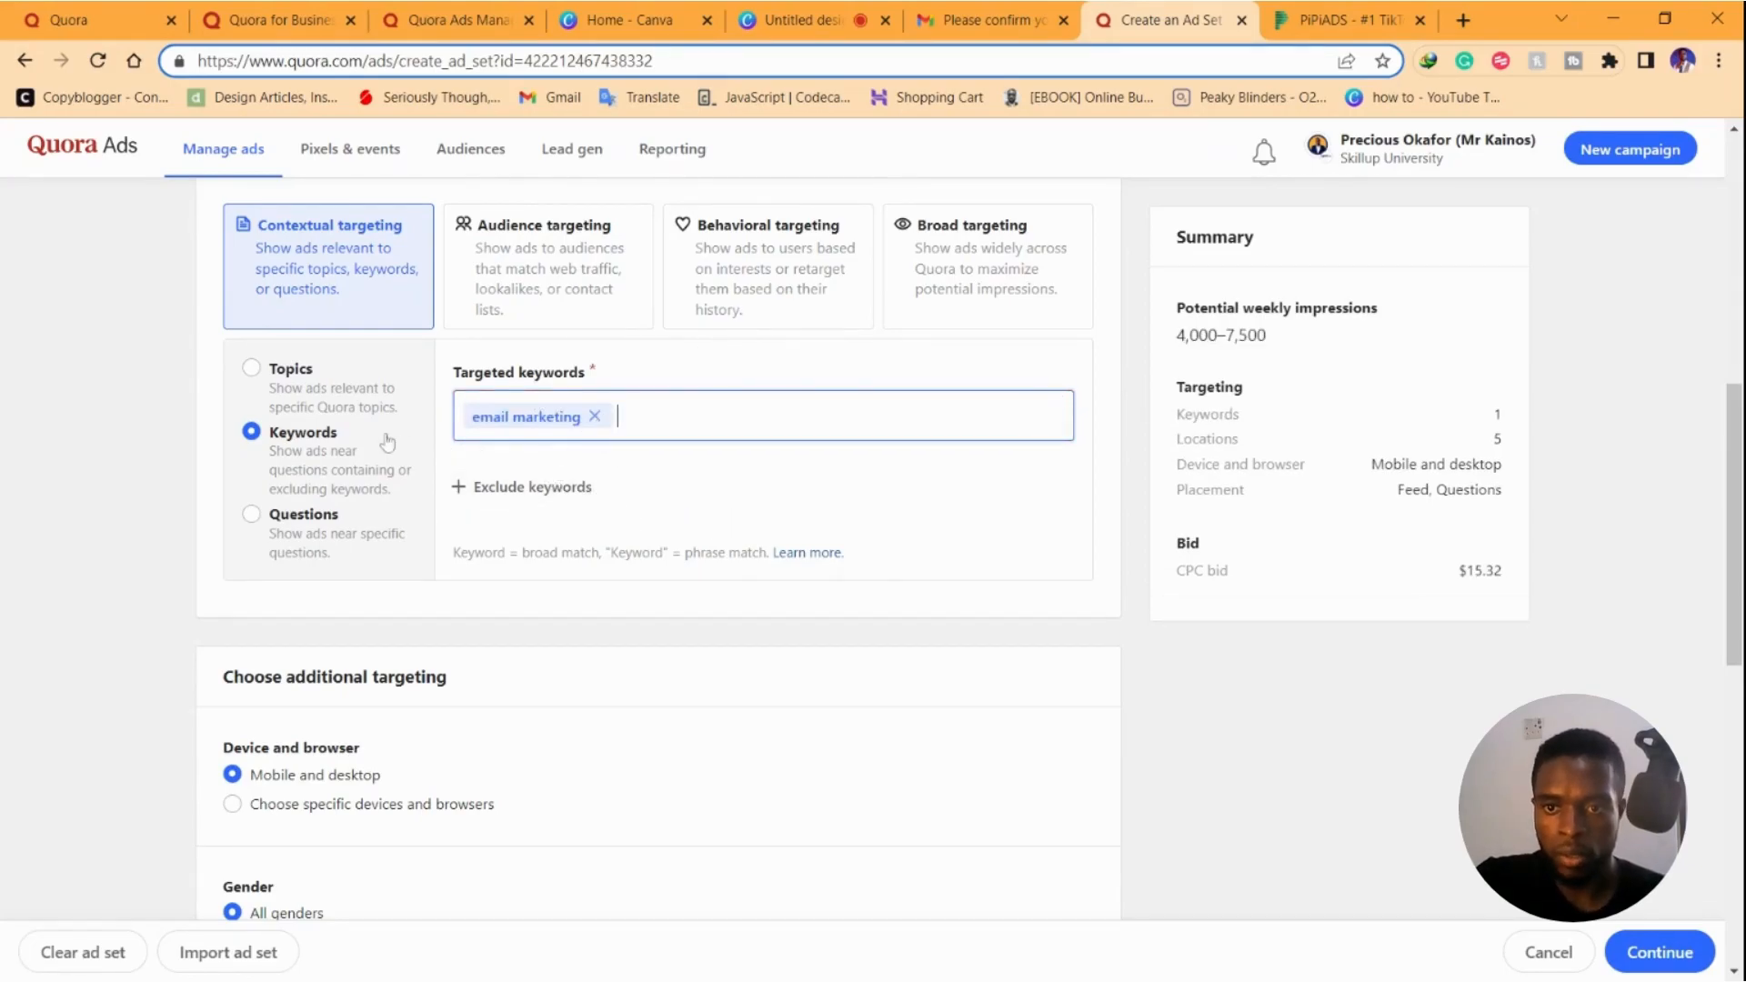
# Return to topic targeting with Email Marketing as the only topic
pyautogui.click(347, 397)
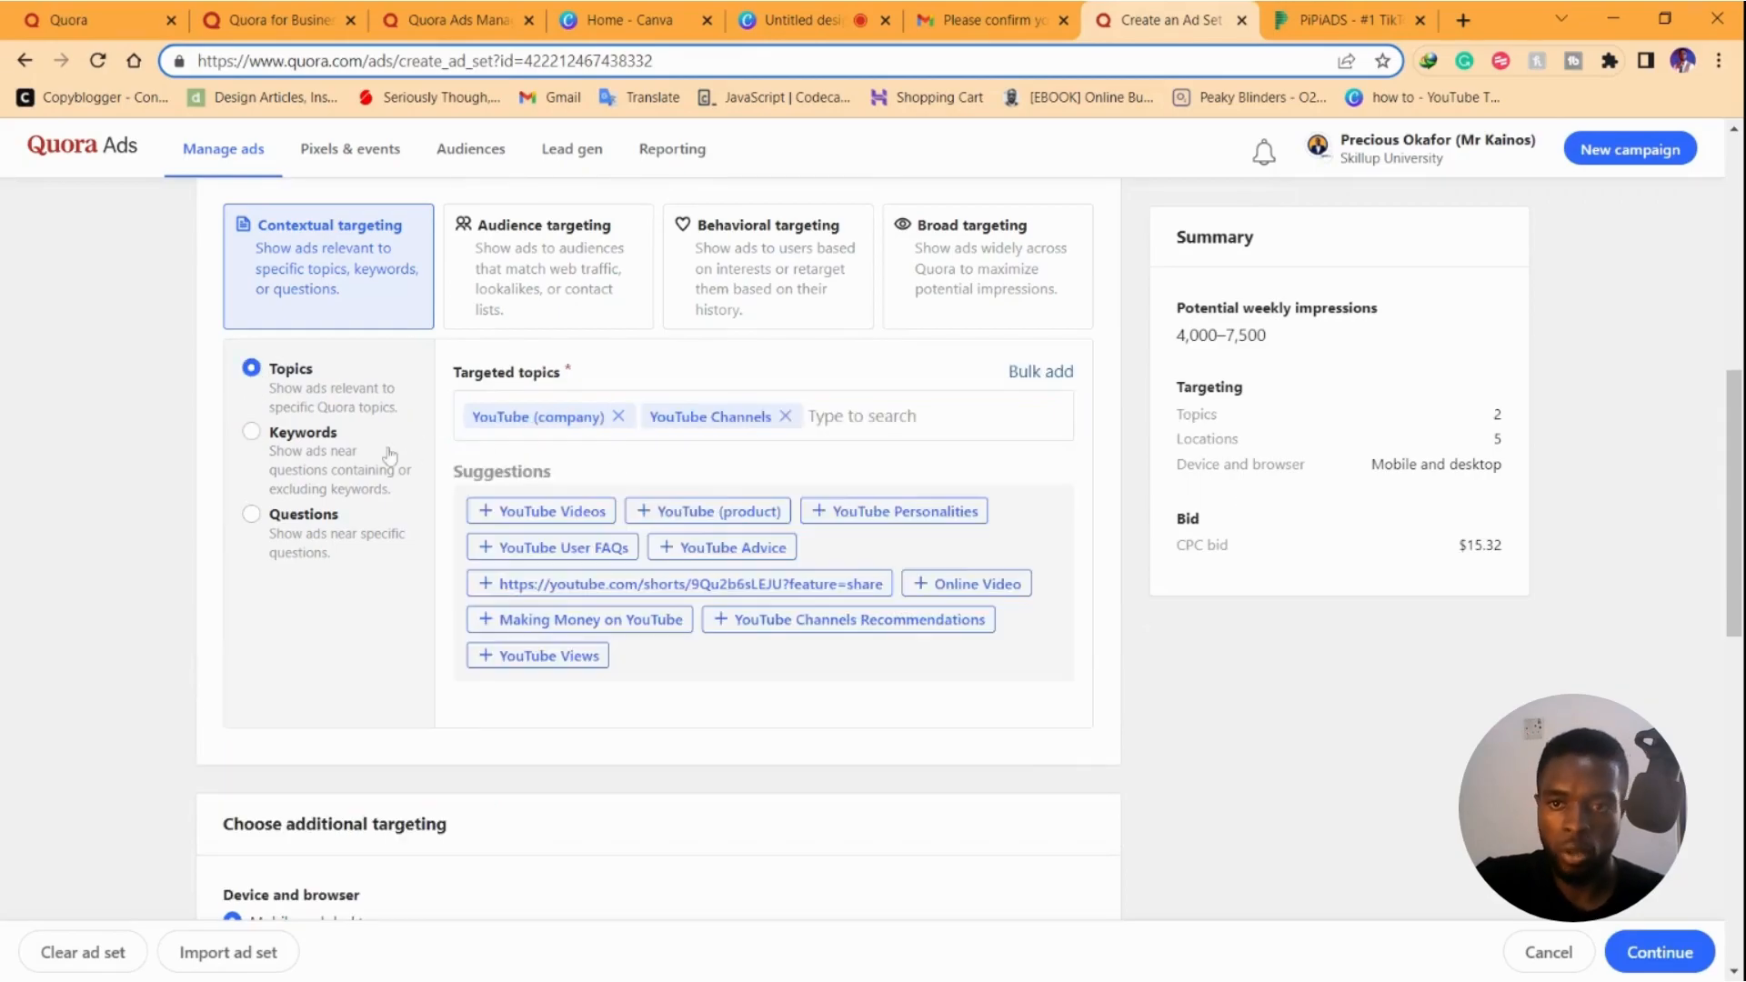
pyautogui.click(875, 442)
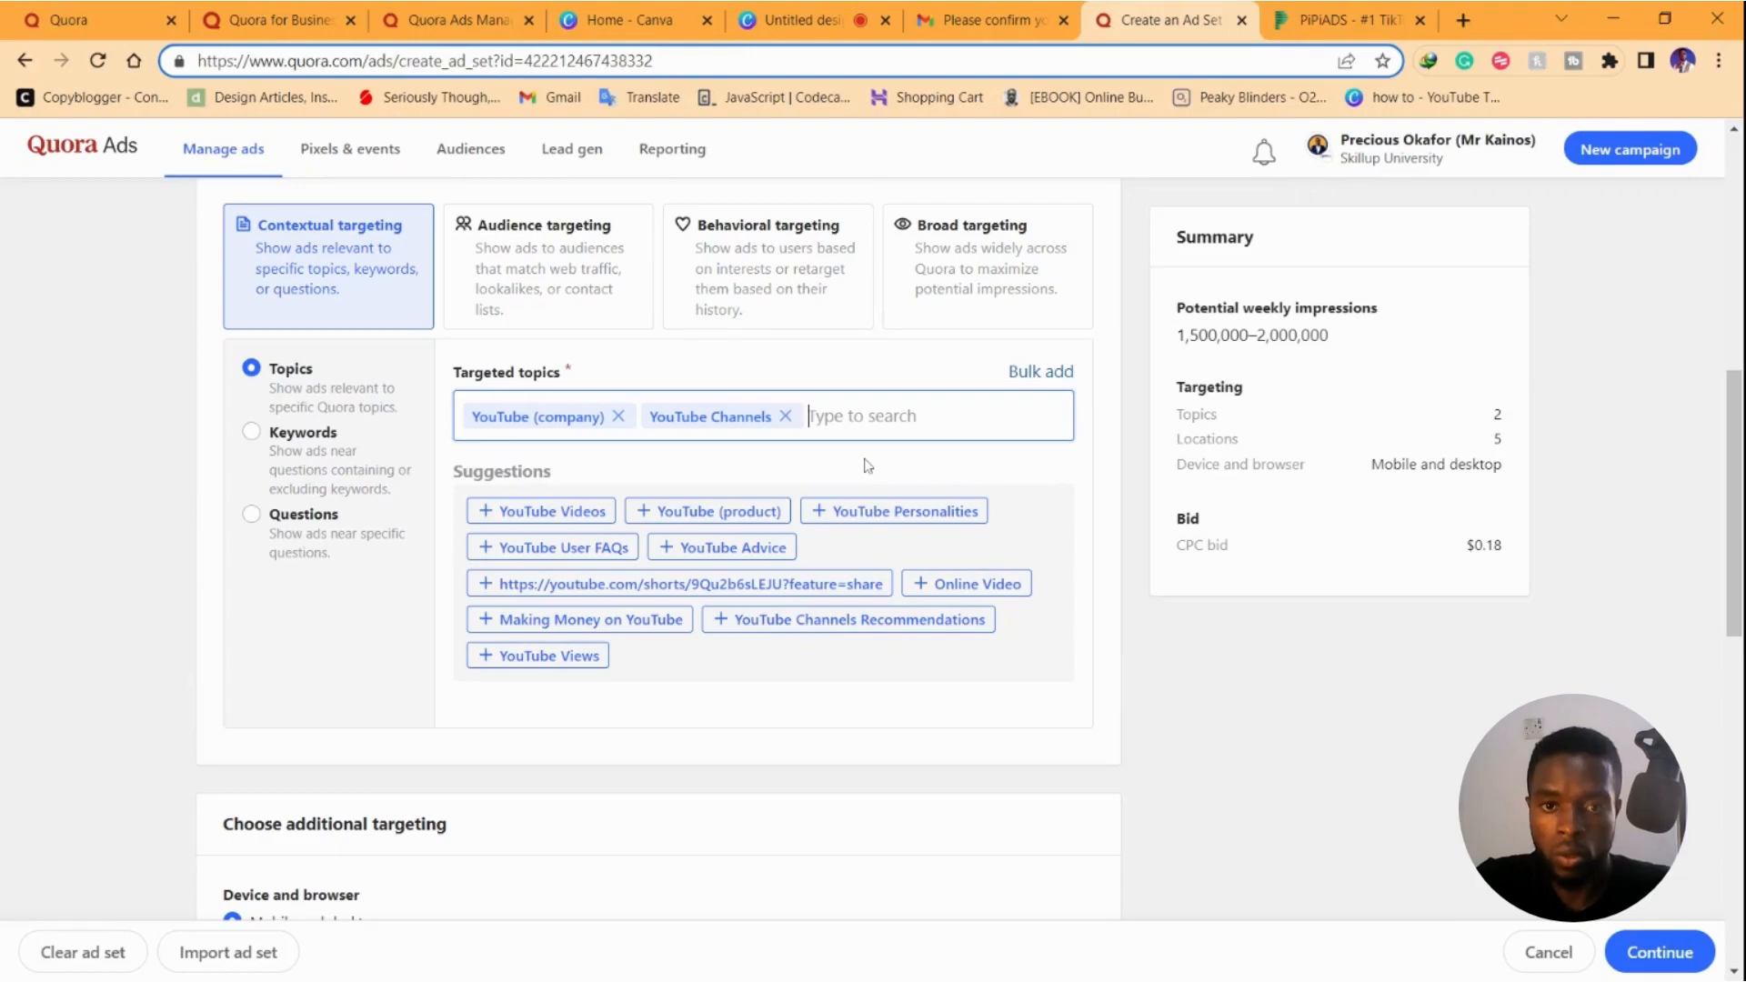
pyautogui.write('email')
pyautogui.press('BackSpace')
pyautogui.press('BackSpace')
pyautogui.press('BackSpace')
pyautogui.press('BackSpace')
pyautogui.press('BackSpace')
pyautogui.press('BackSpace')
pyautogui.press('BackSpace')
pyautogui.write('email marketing')
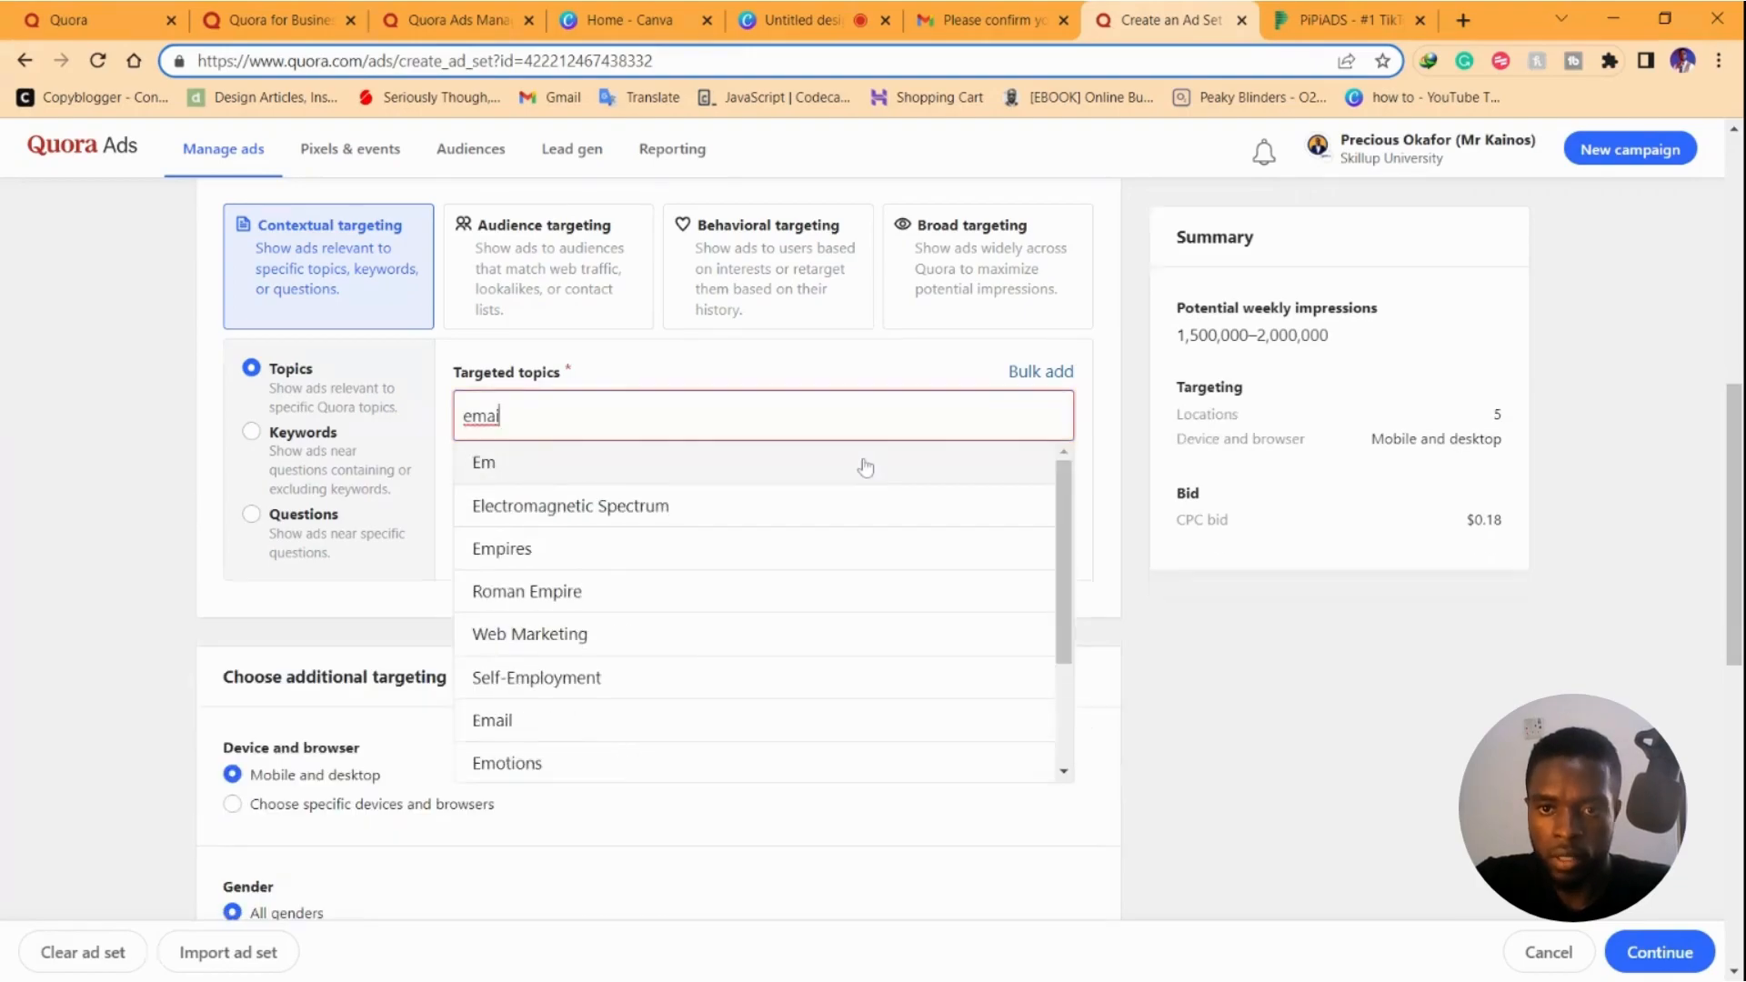
pyautogui.click(862, 506)
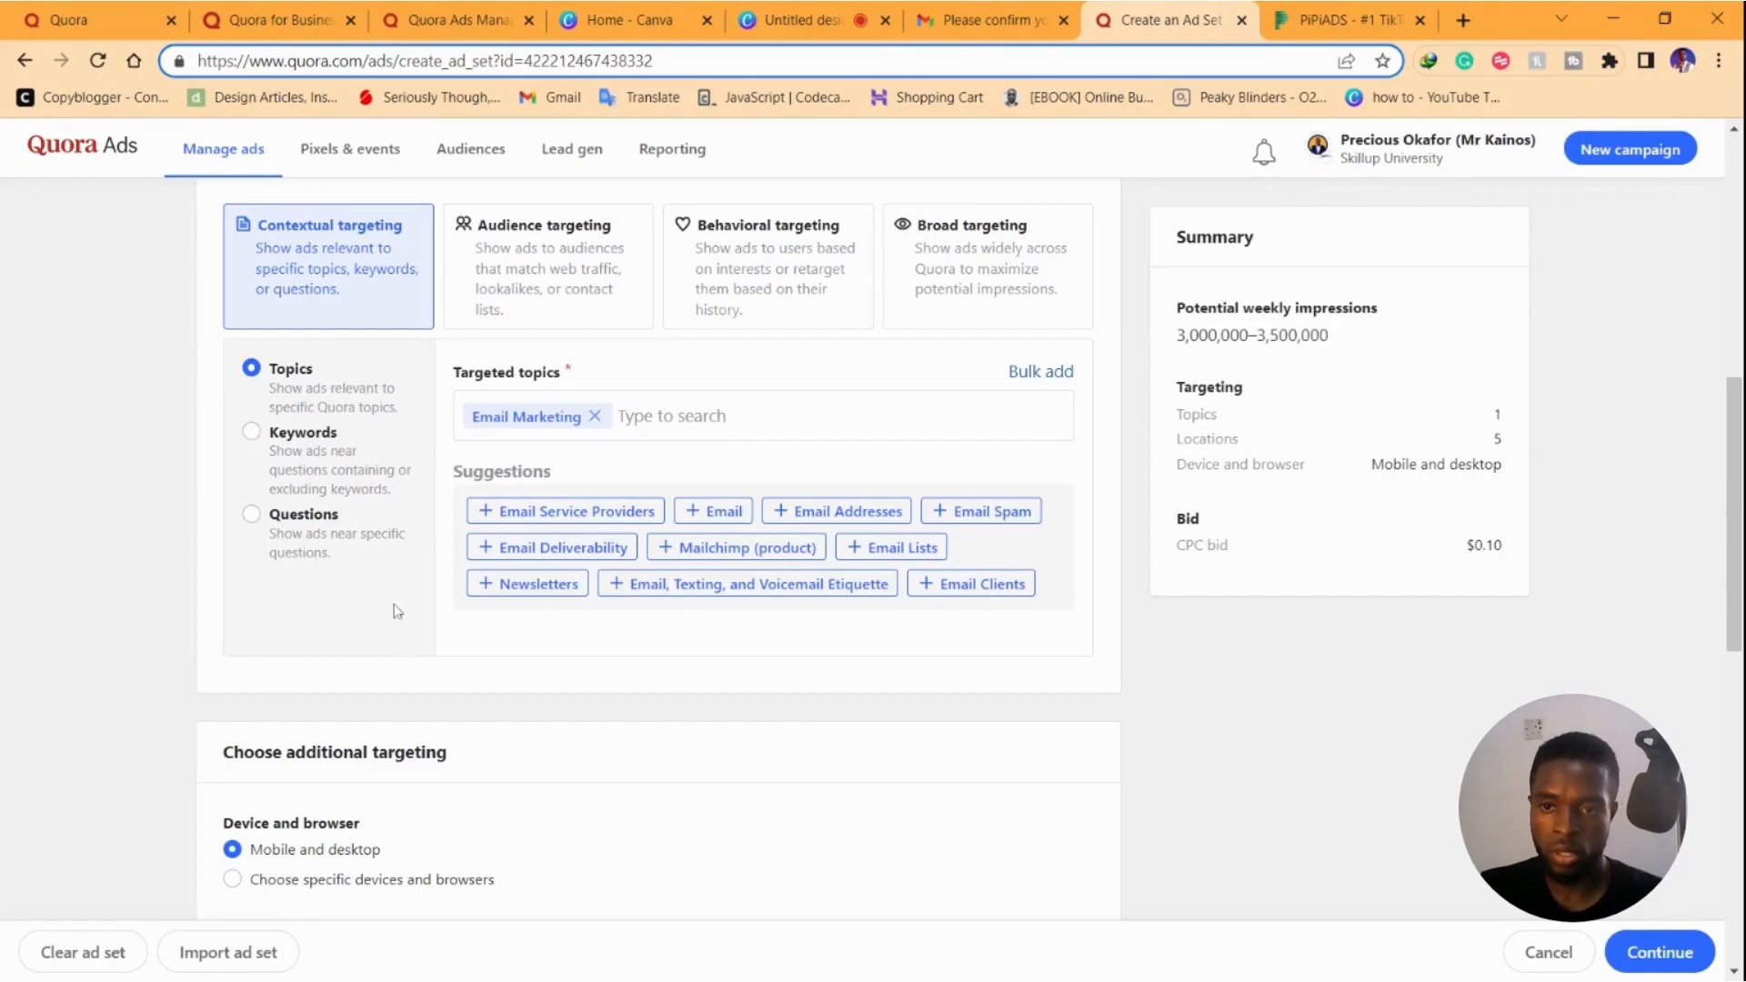
# Switch to question targeting and add 'What is the best way to make money?' and 'How do I make money online?'
pyautogui.click(252, 520)
pyautogui.click(592, 427)
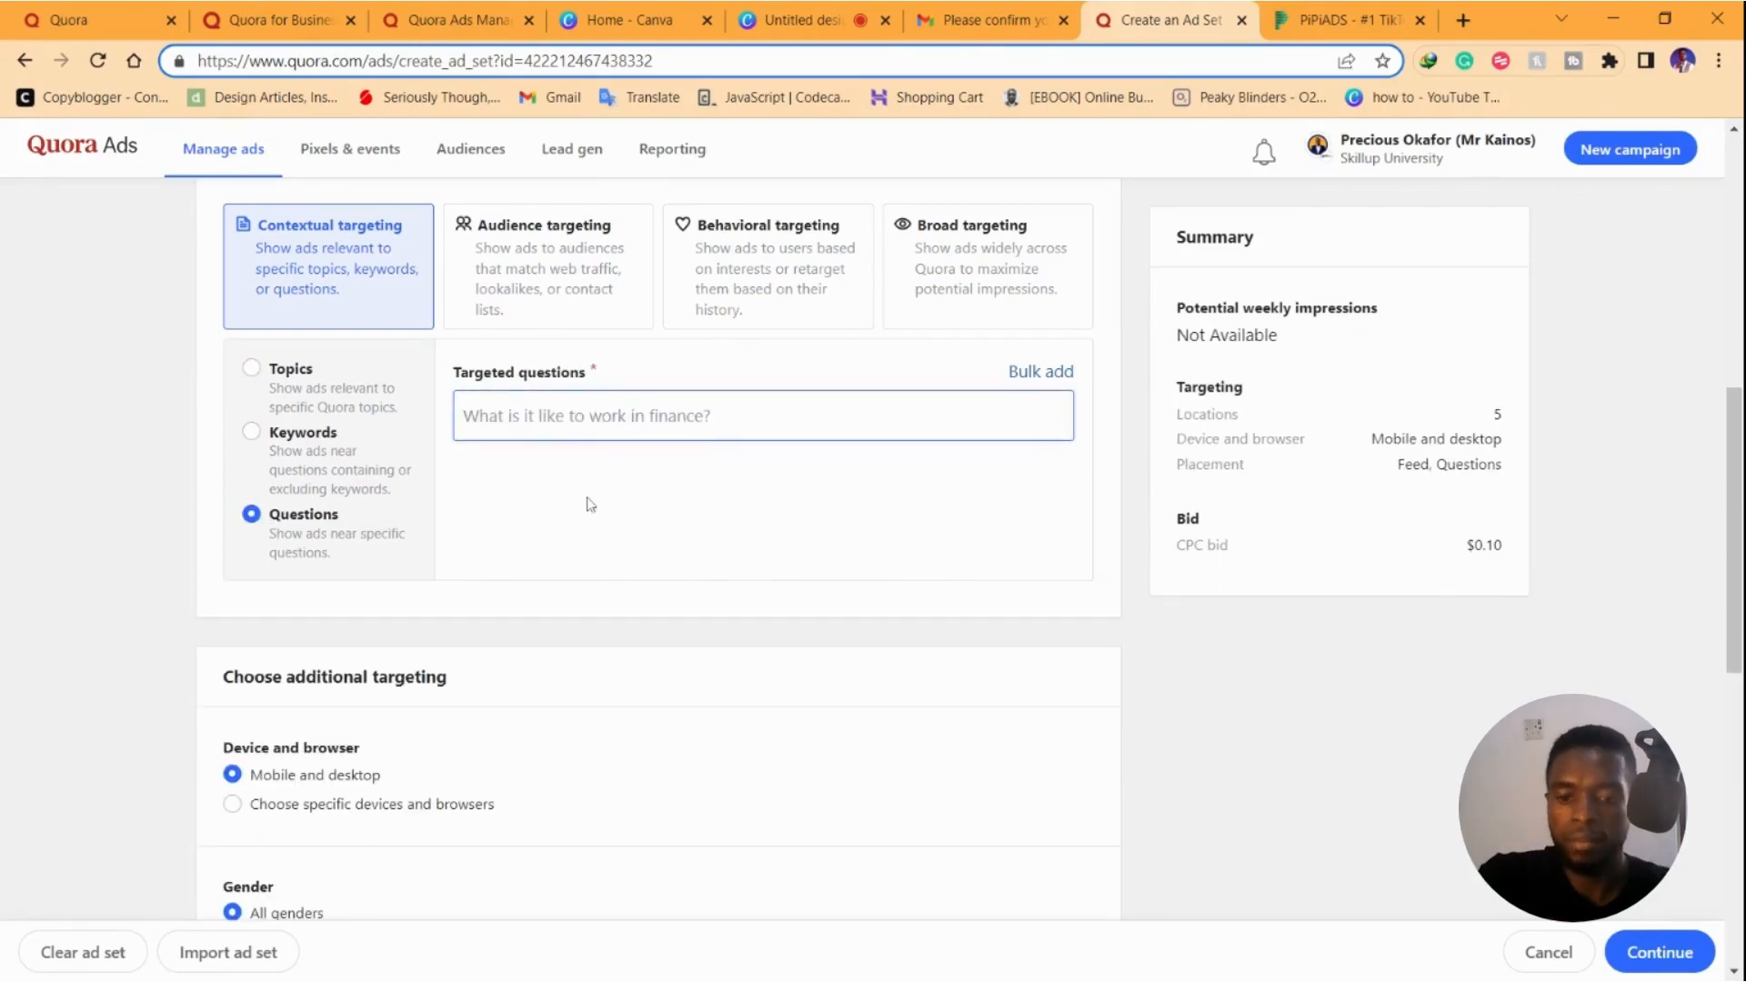
pyautogui.write('how to make moe')
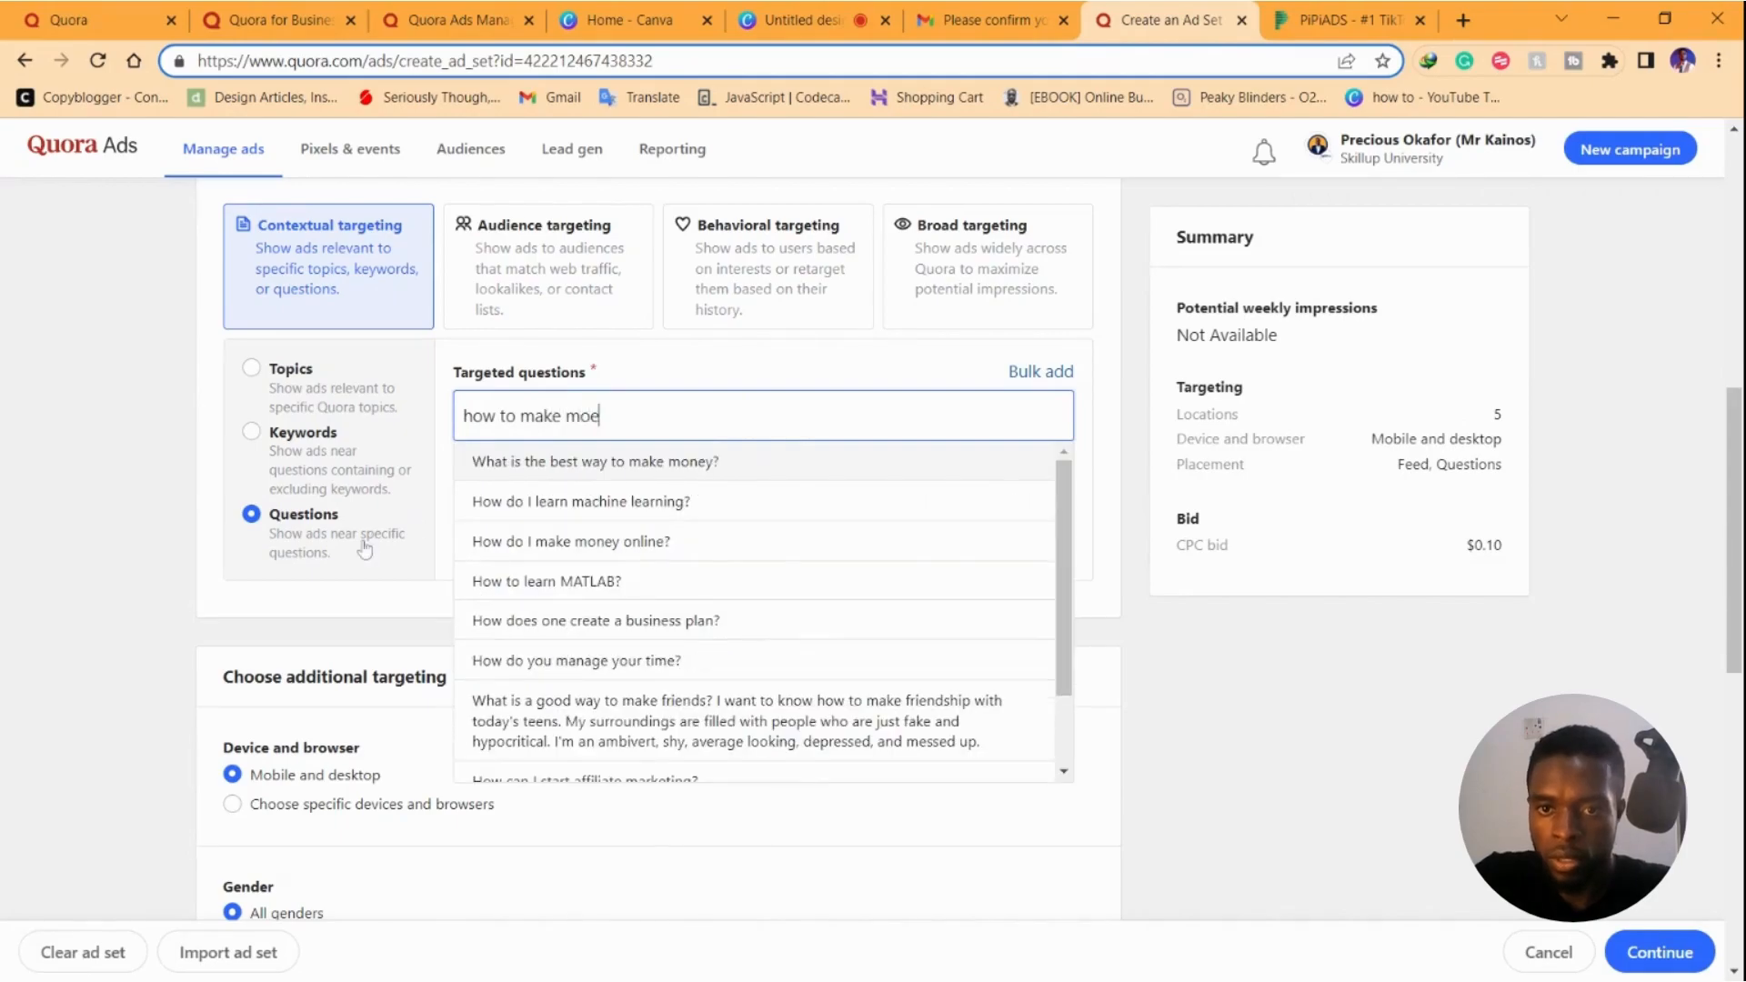
pyautogui.click(619, 465)
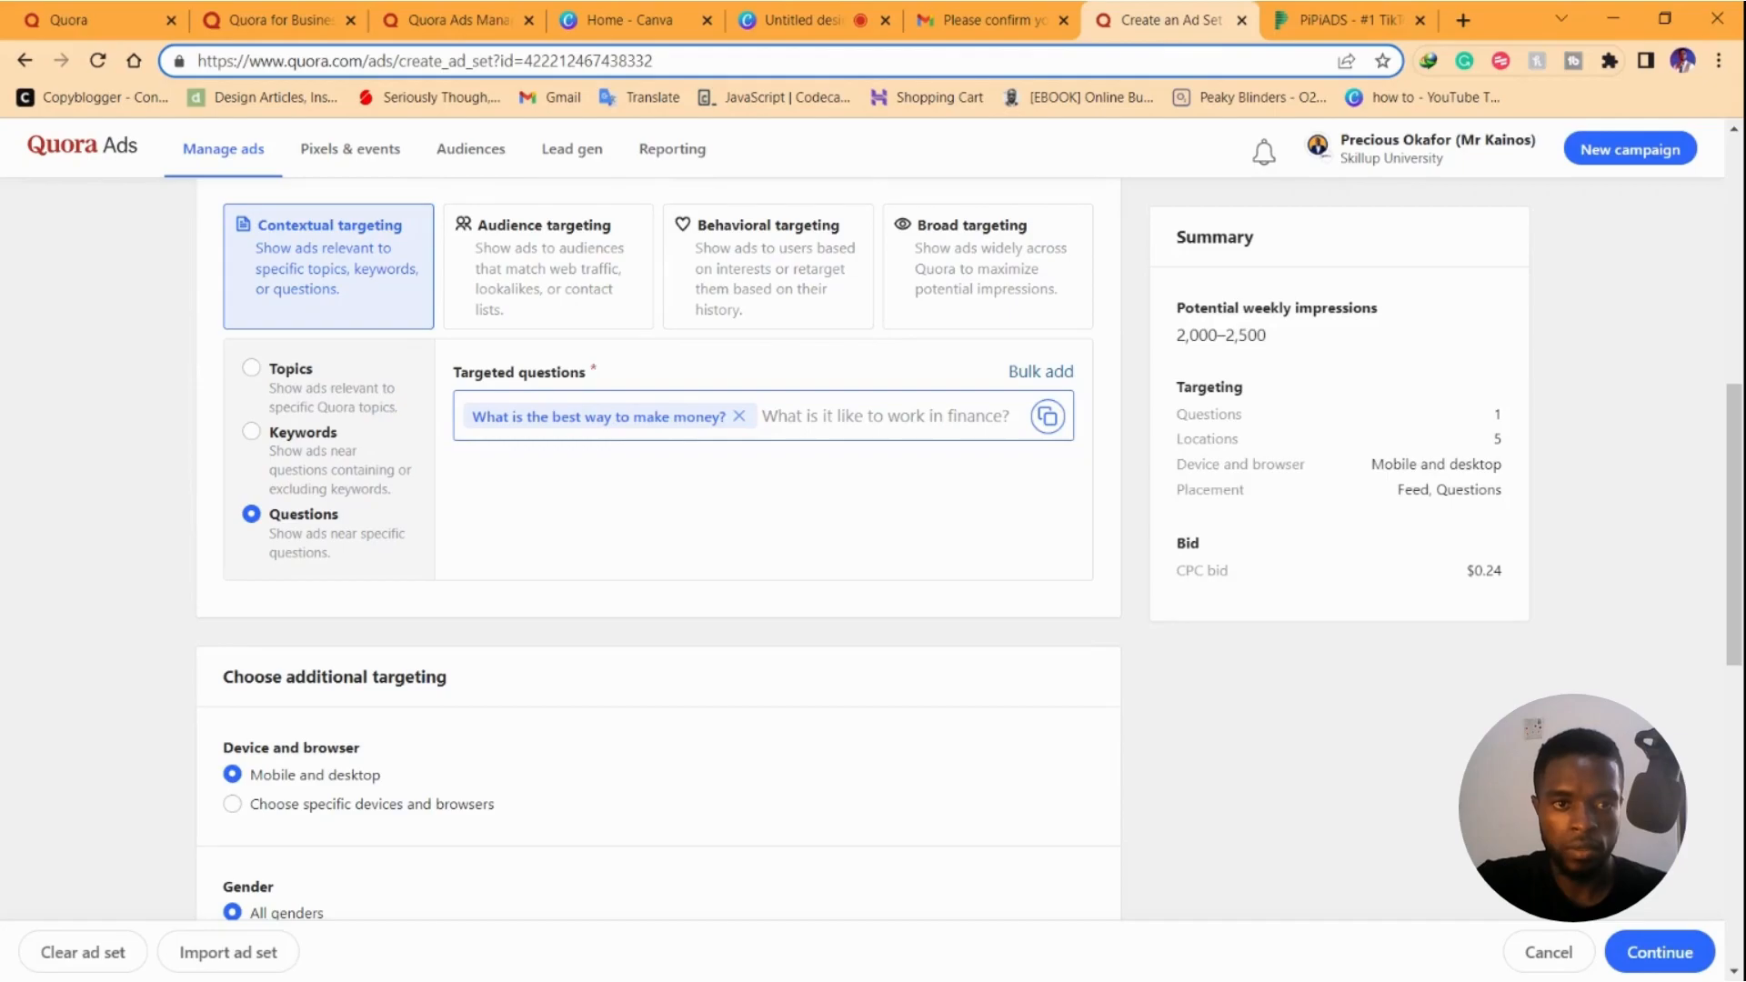
pyautogui.click(873, 421)
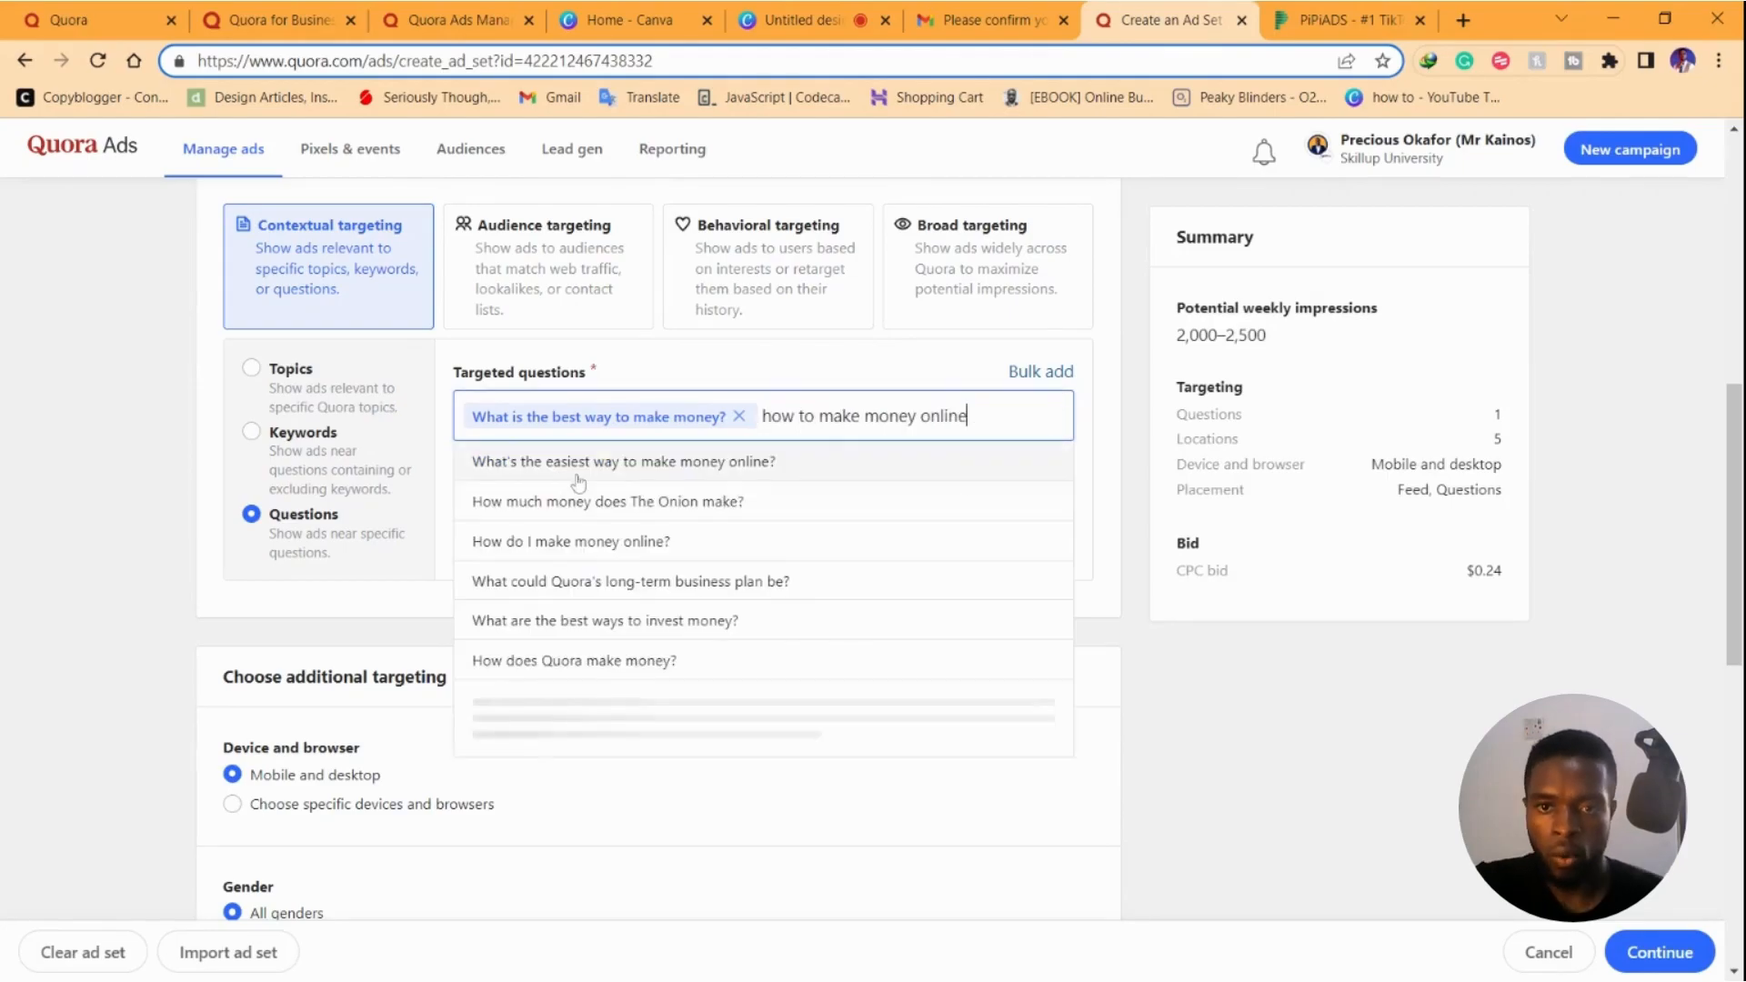
pyautogui.click(580, 469)
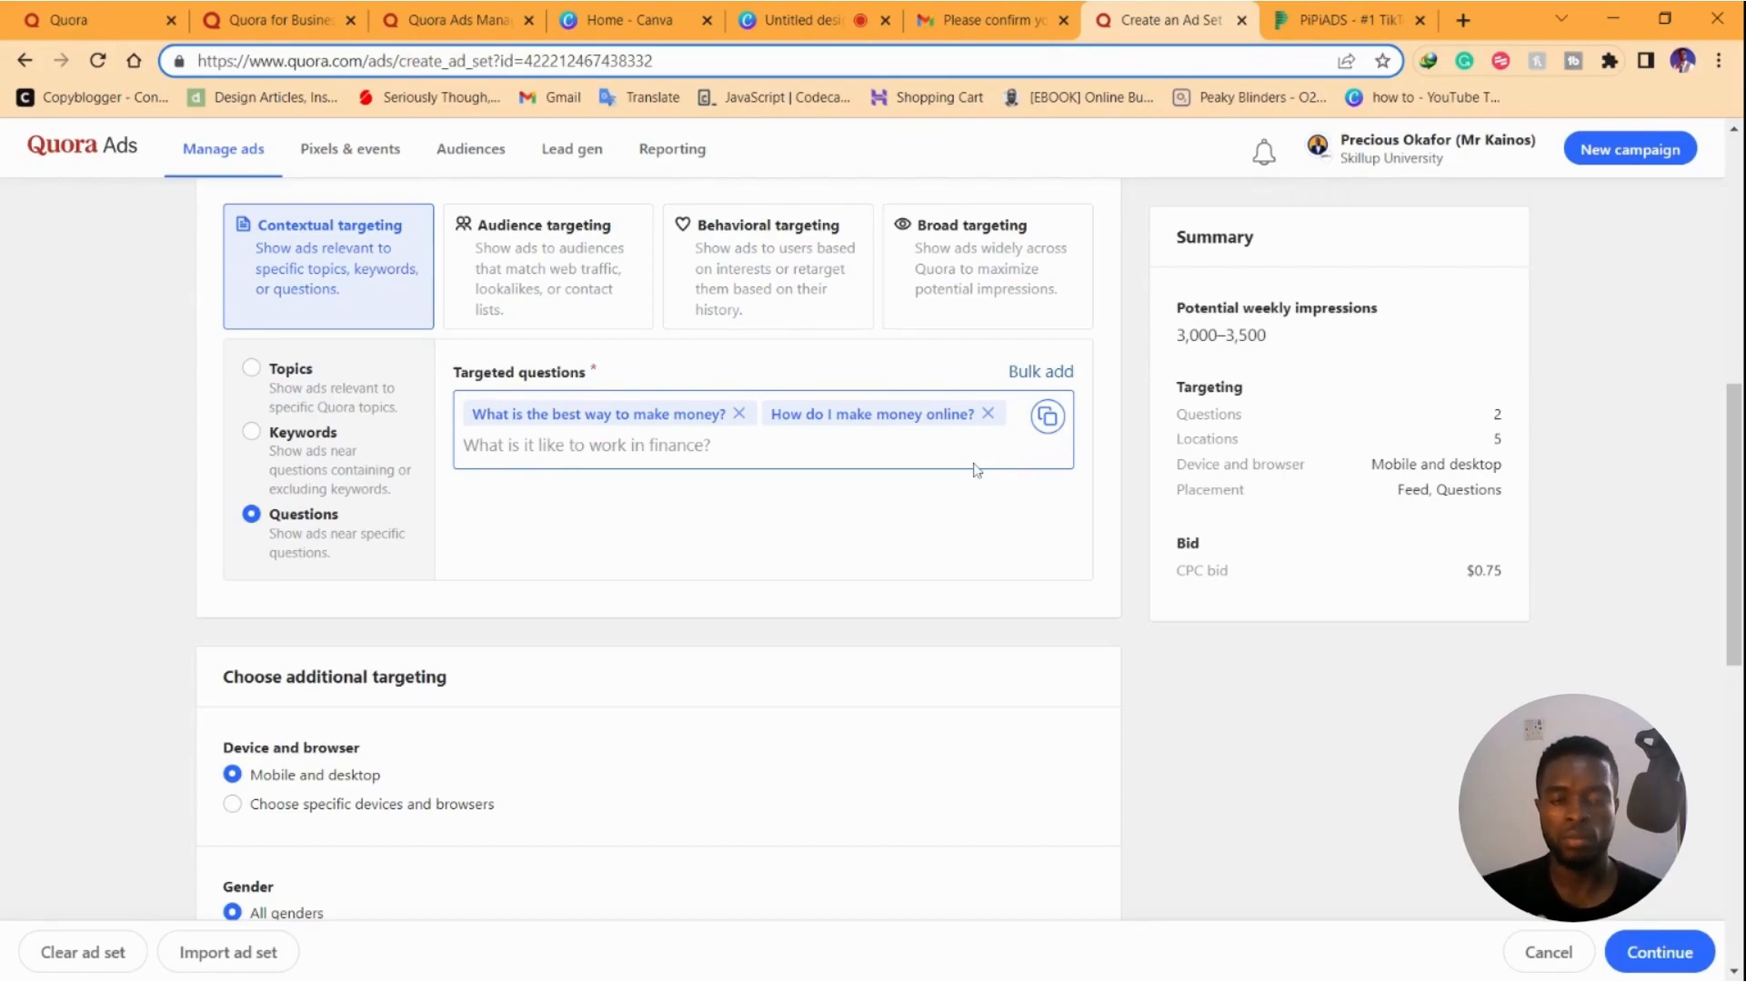
# Remove both questions and search 'youtube' questions without adding any
pyautogui.click(989, 414)
pyautogui.click(739, 413)
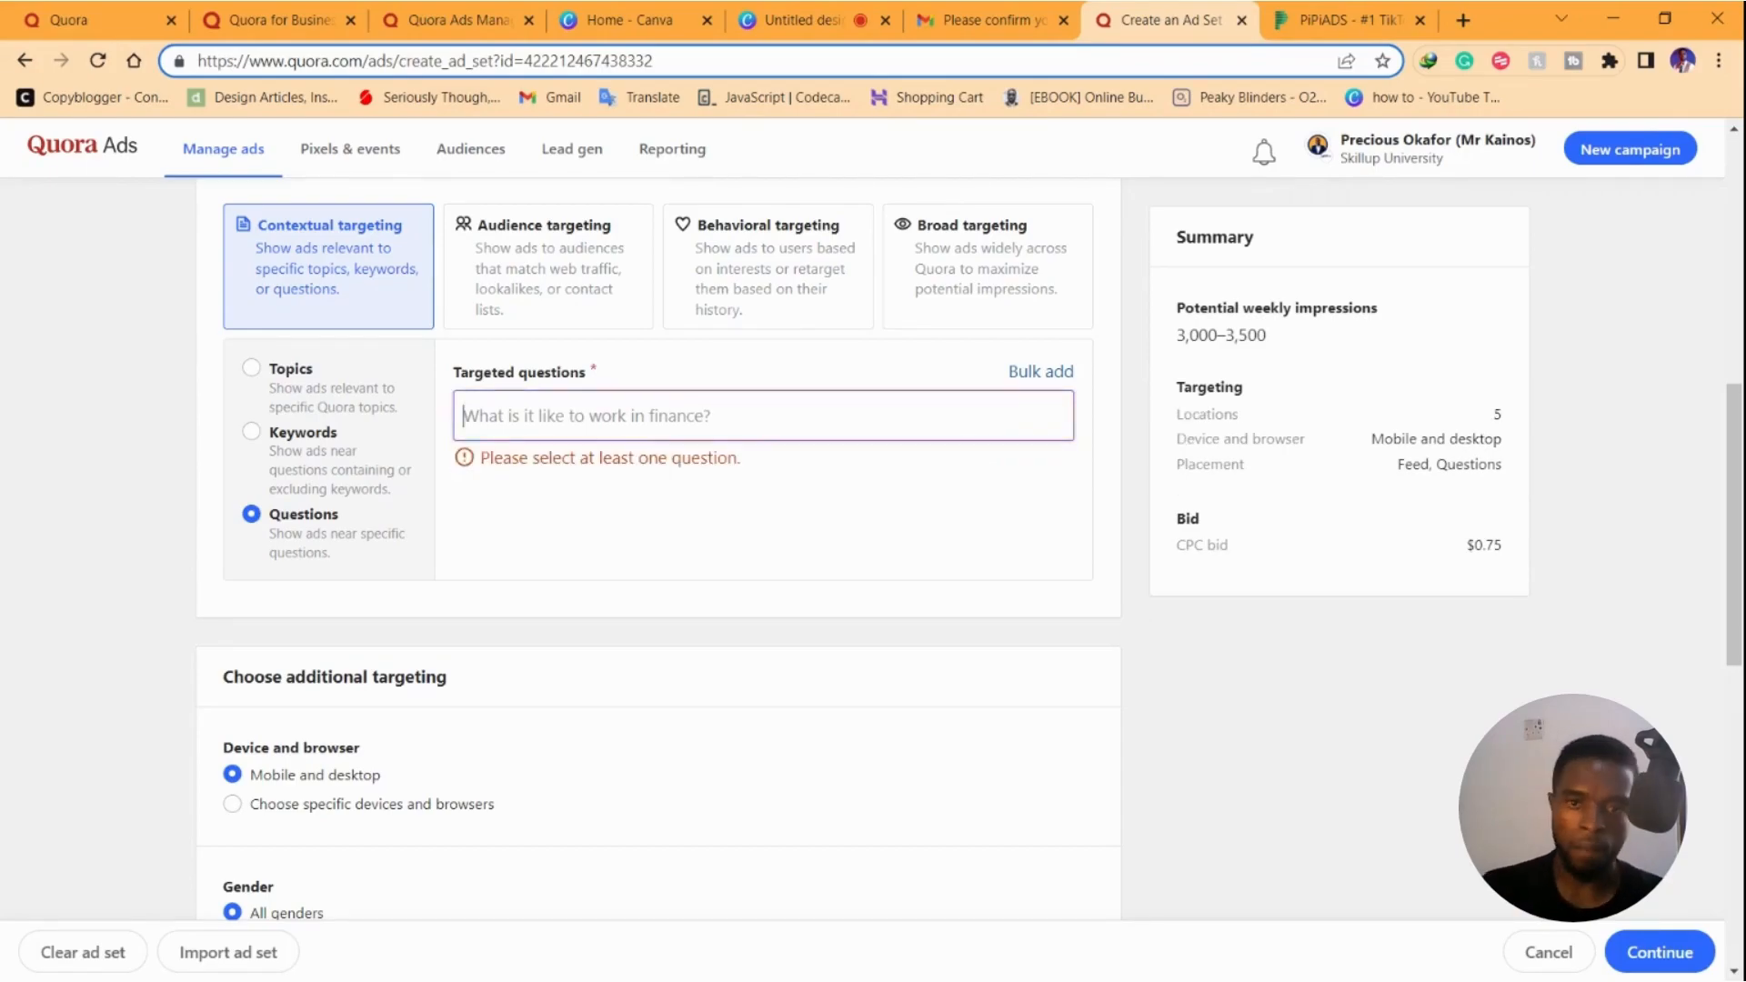
pyautogui.write('youtube')
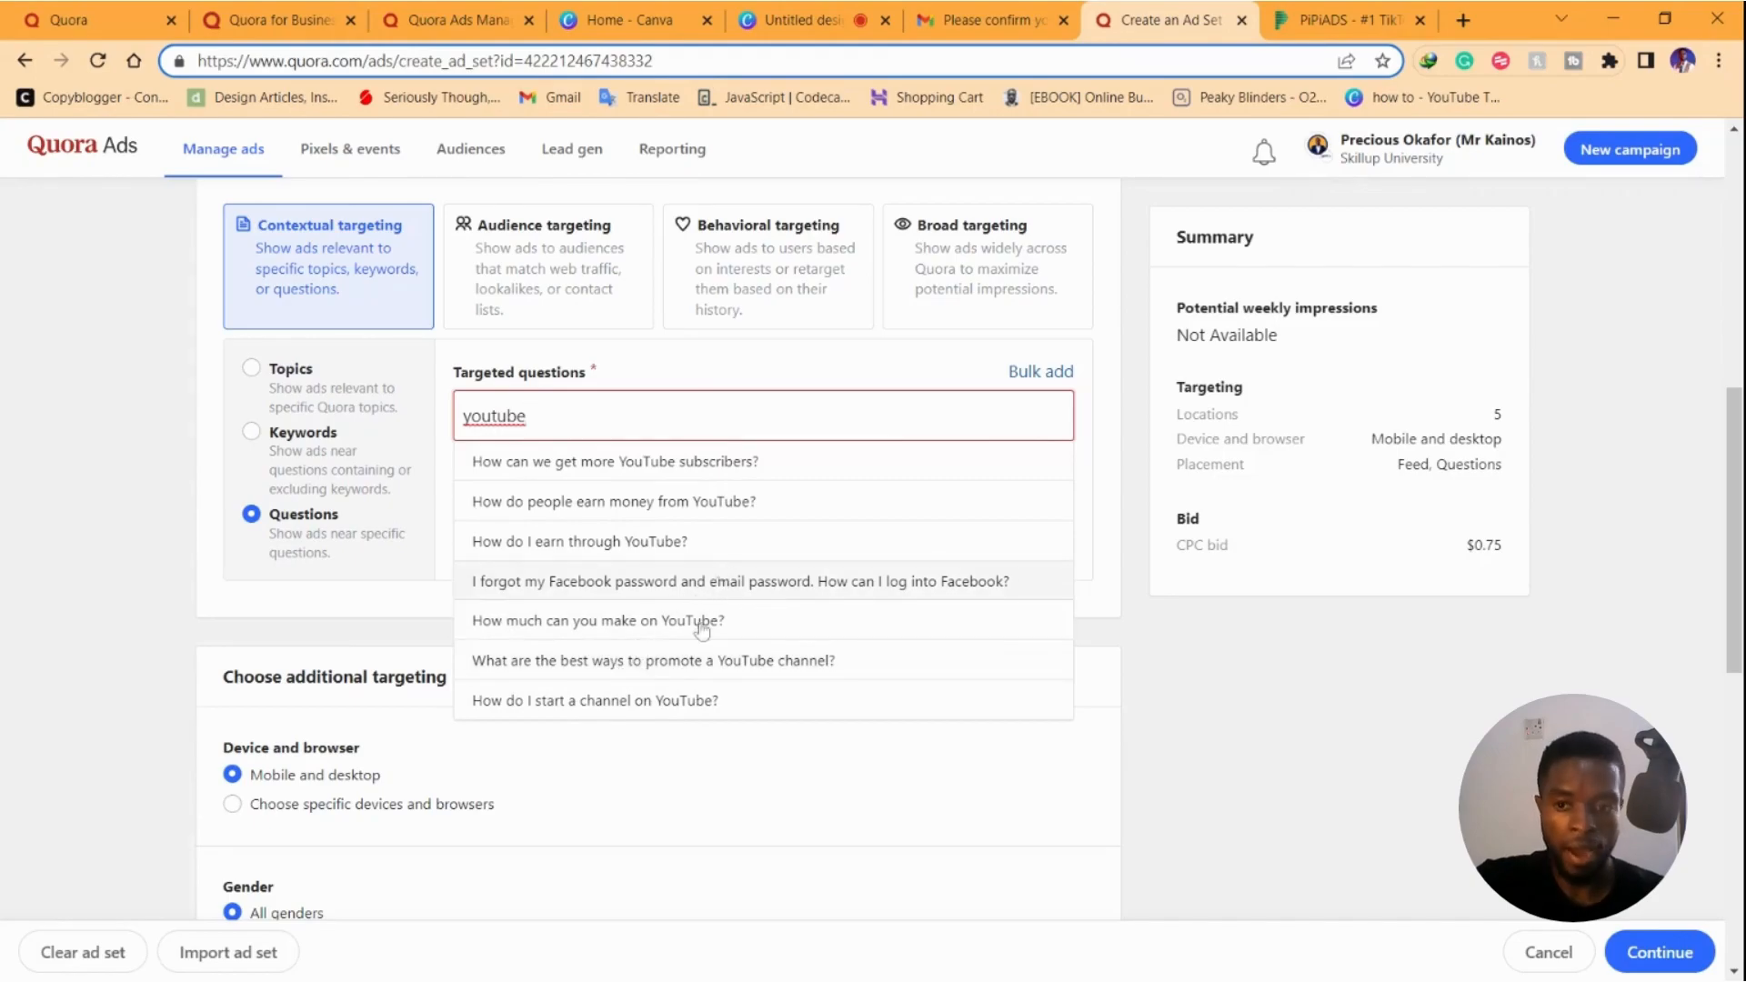
pyautogui.click(178, 482)
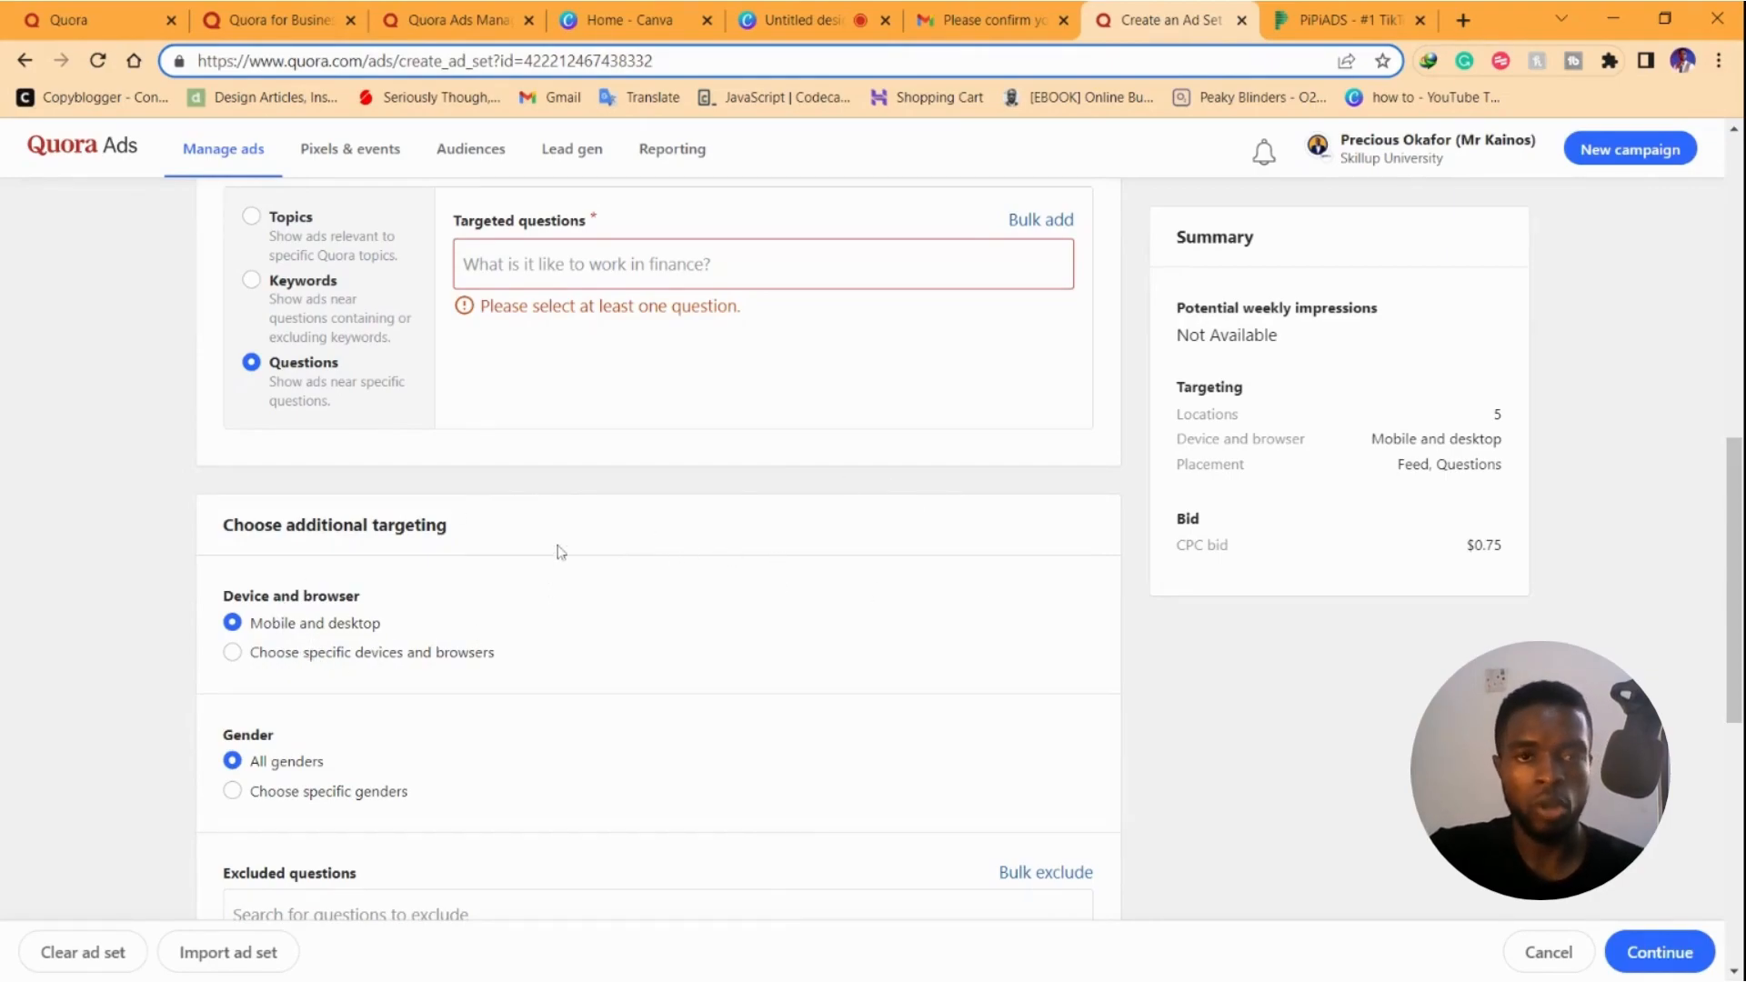
pyautogui.scroll(-2, 600, 616)
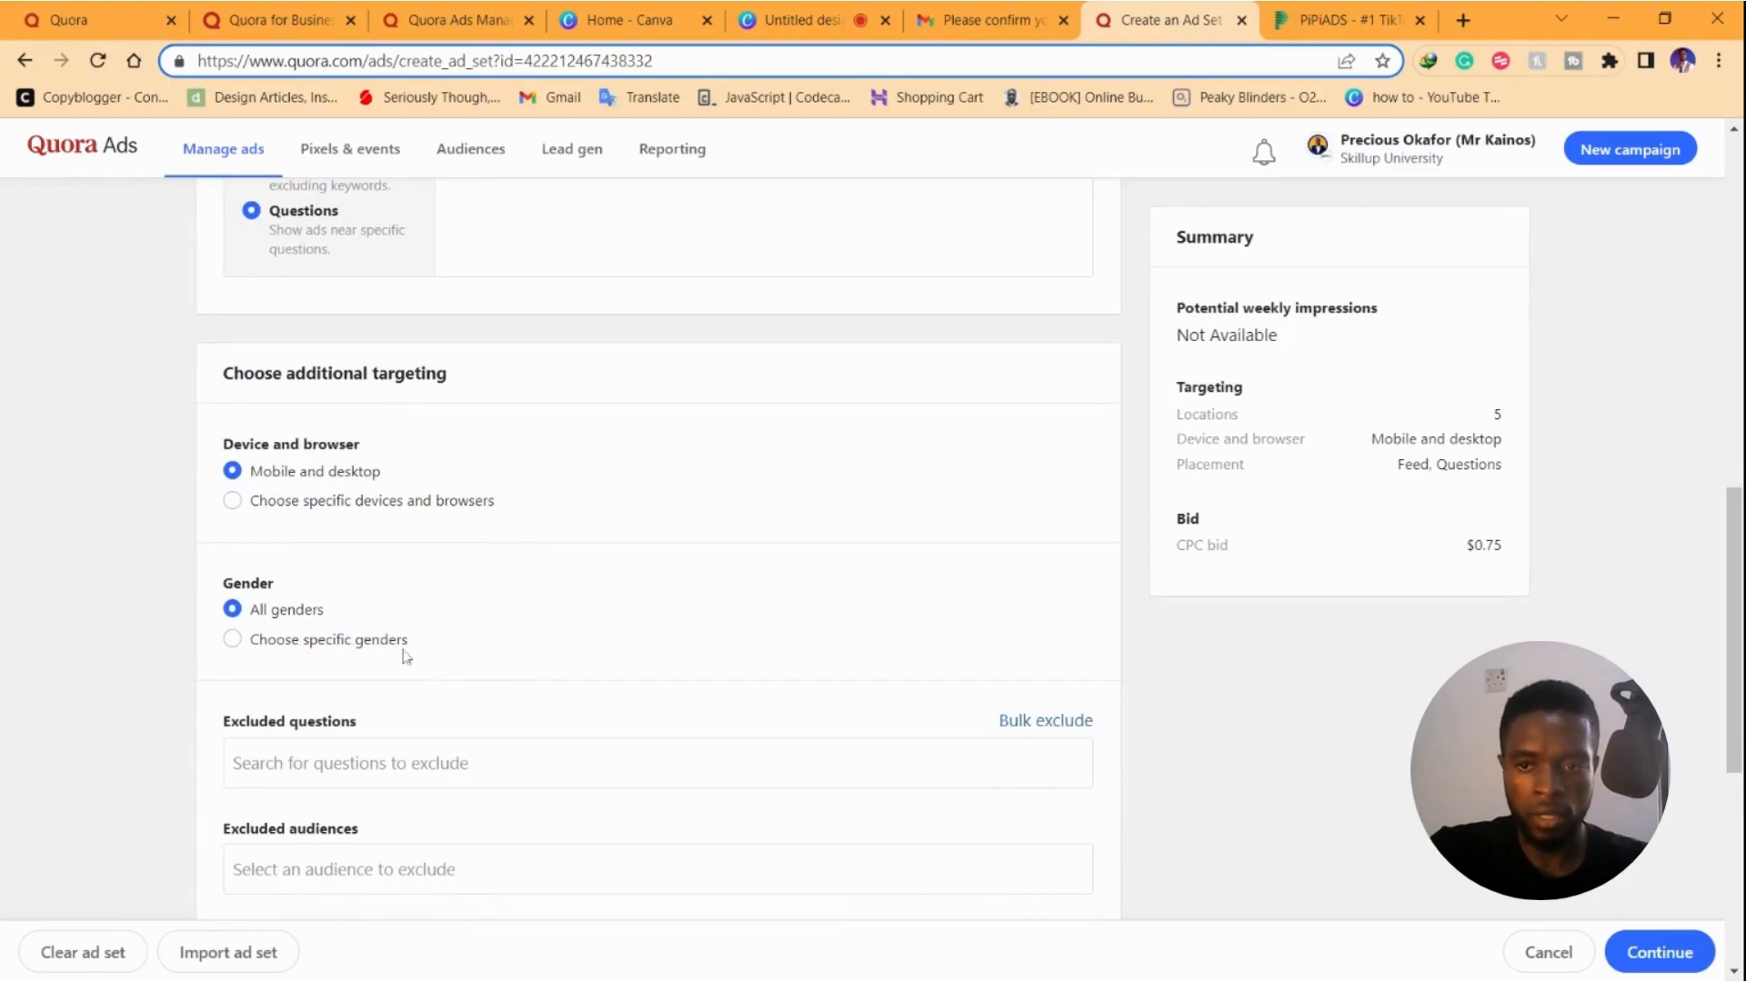
pyautogui.scroll(-3, 1007, 291)
pyautogui.click(509, 547)
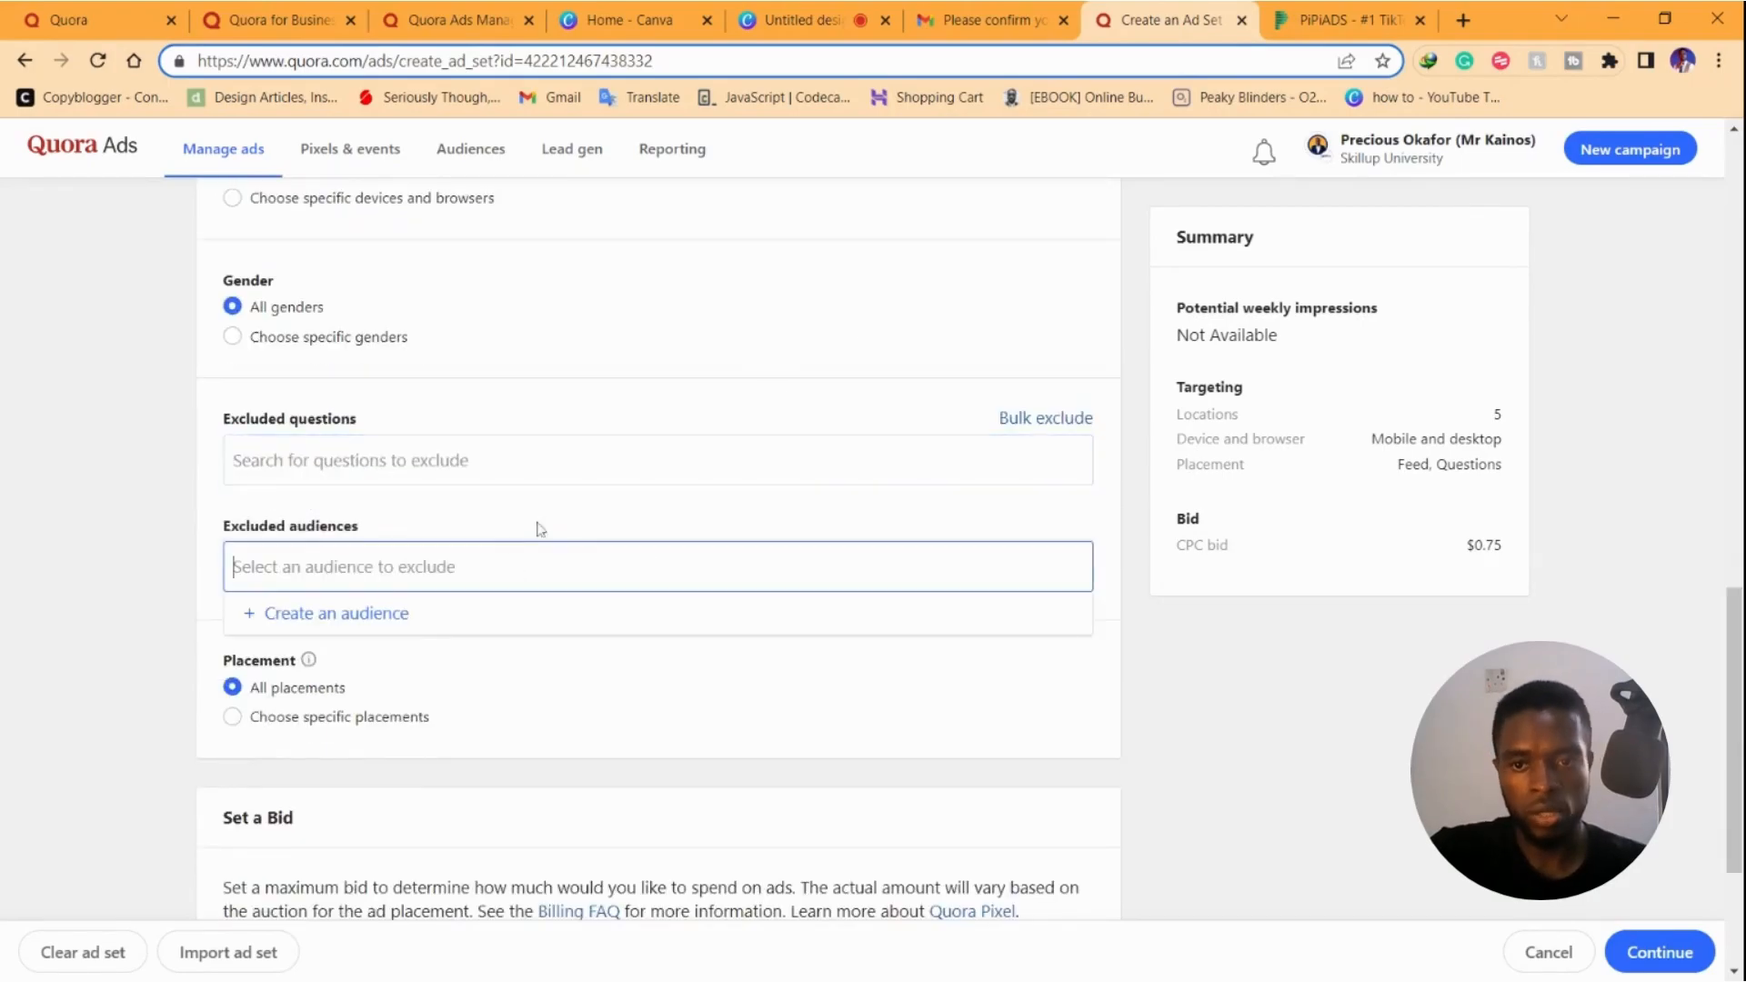
pyautogui.click(369, 455)
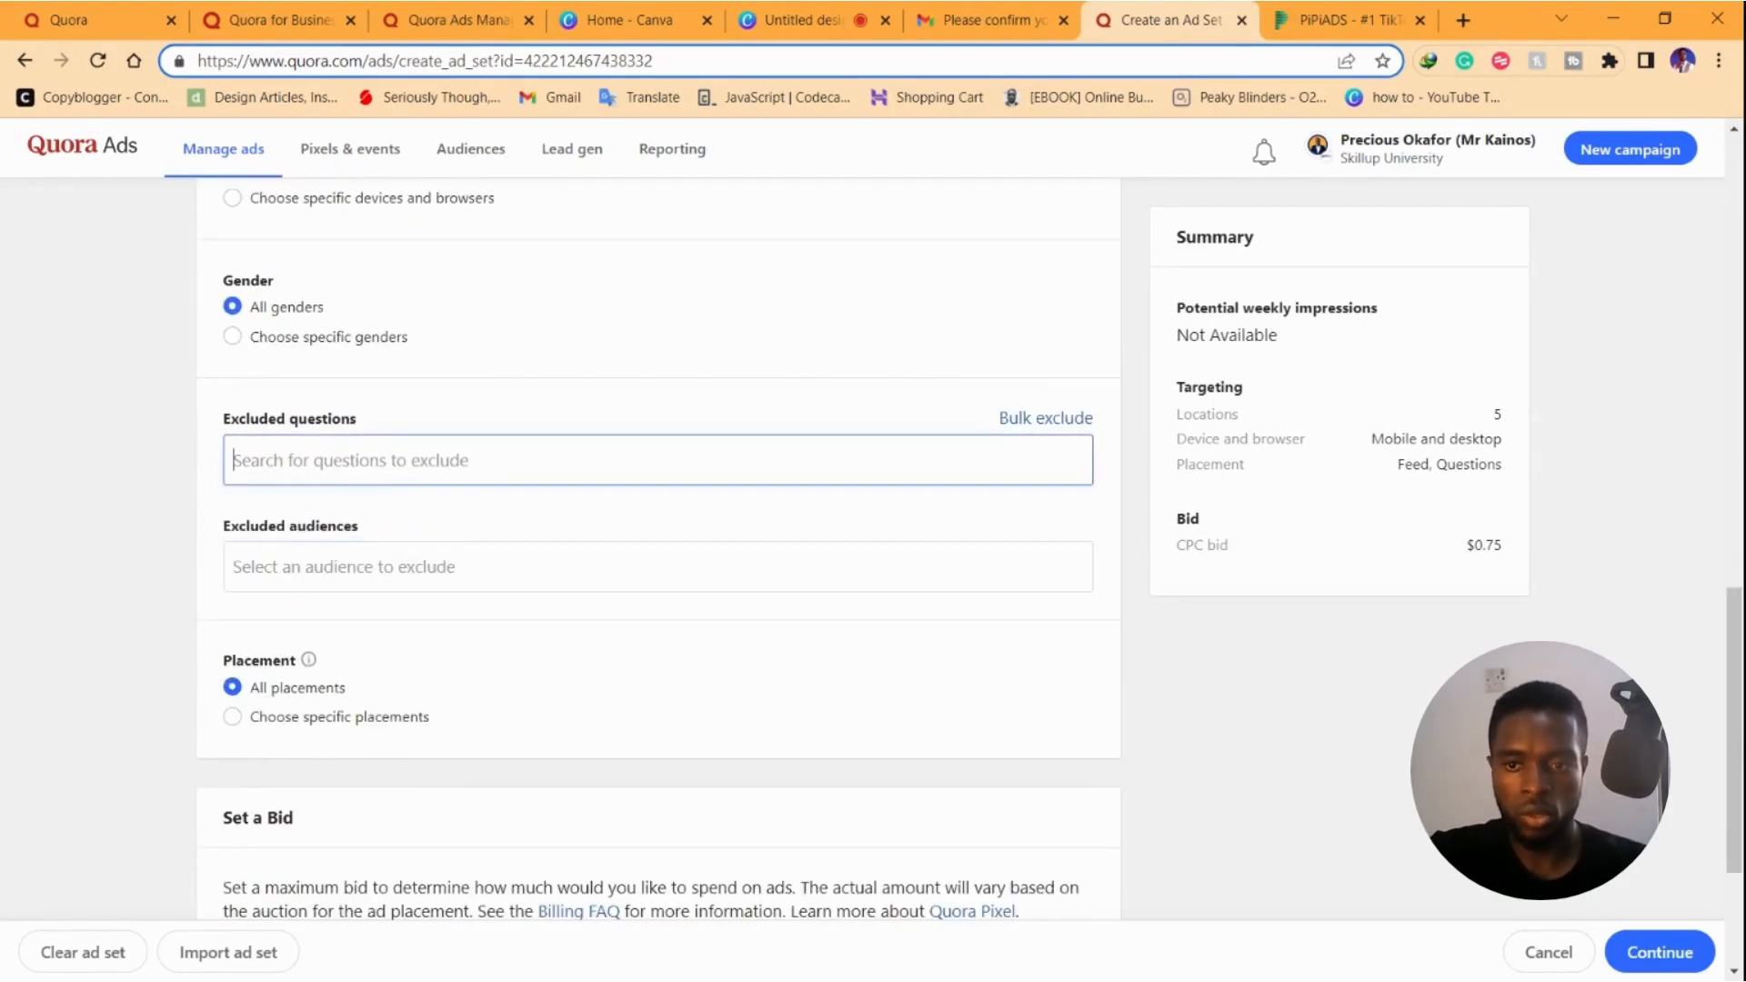
pyautogui.scroll(-3, 452, 483)
pyautogui.click(289, 448)
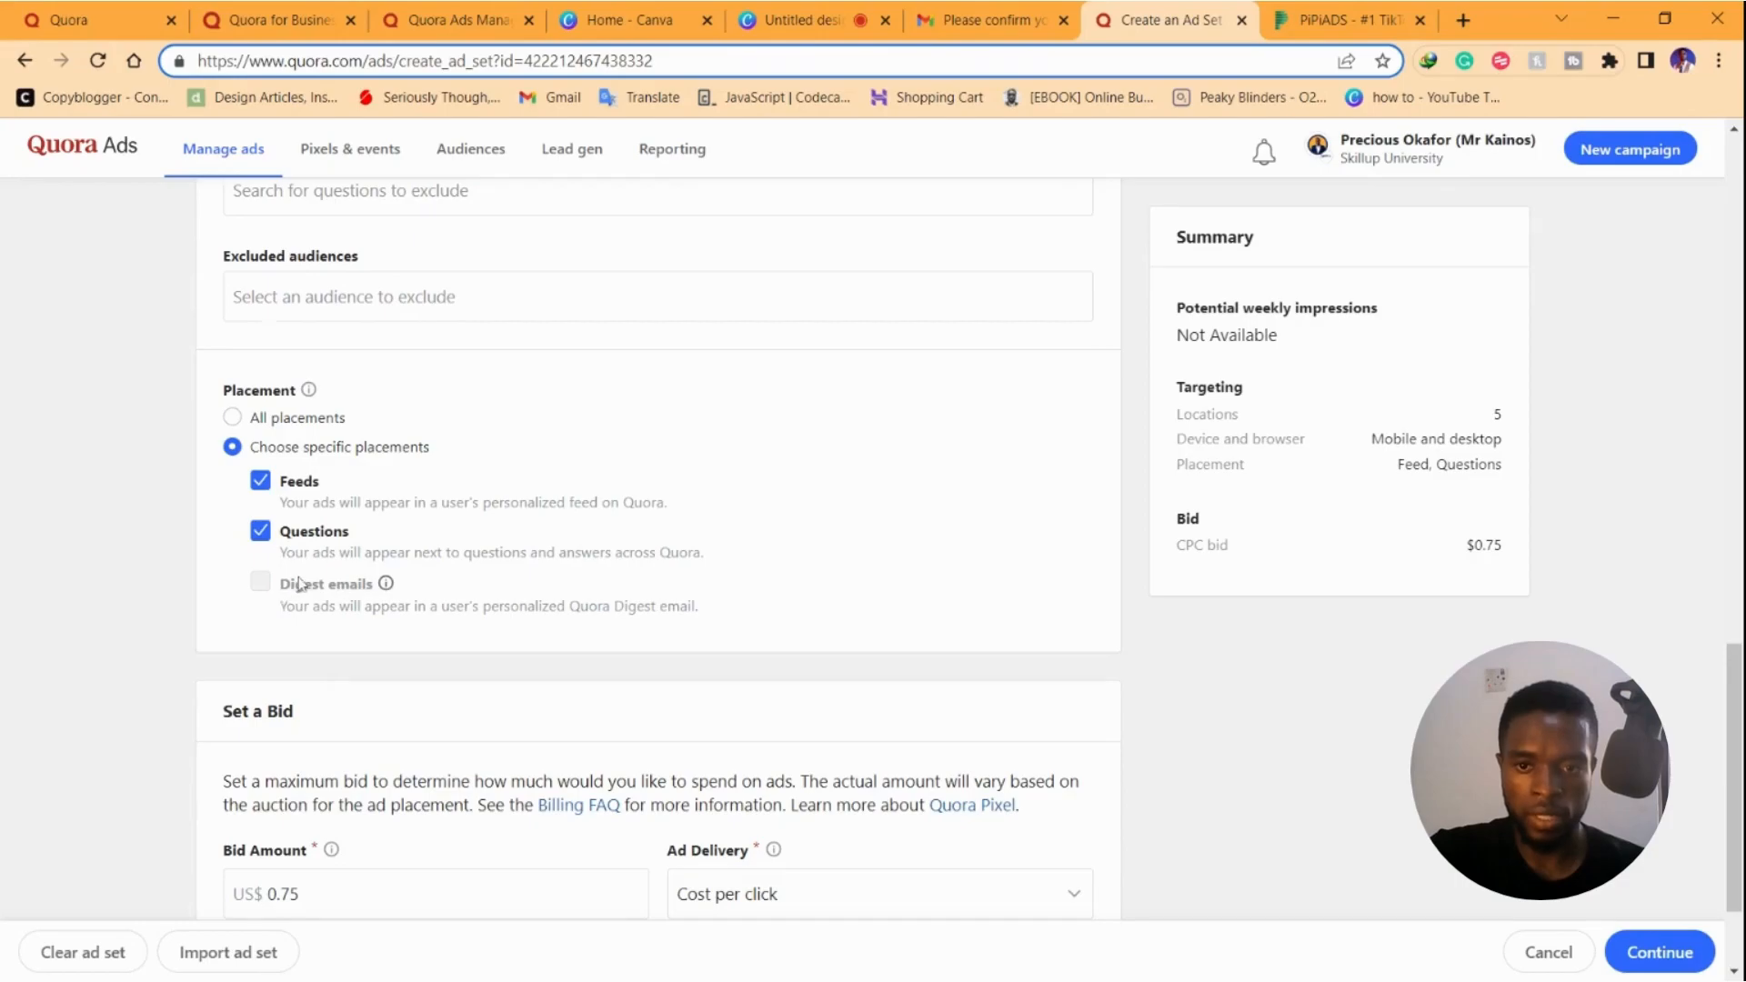
pyautogui.click(233, 418)
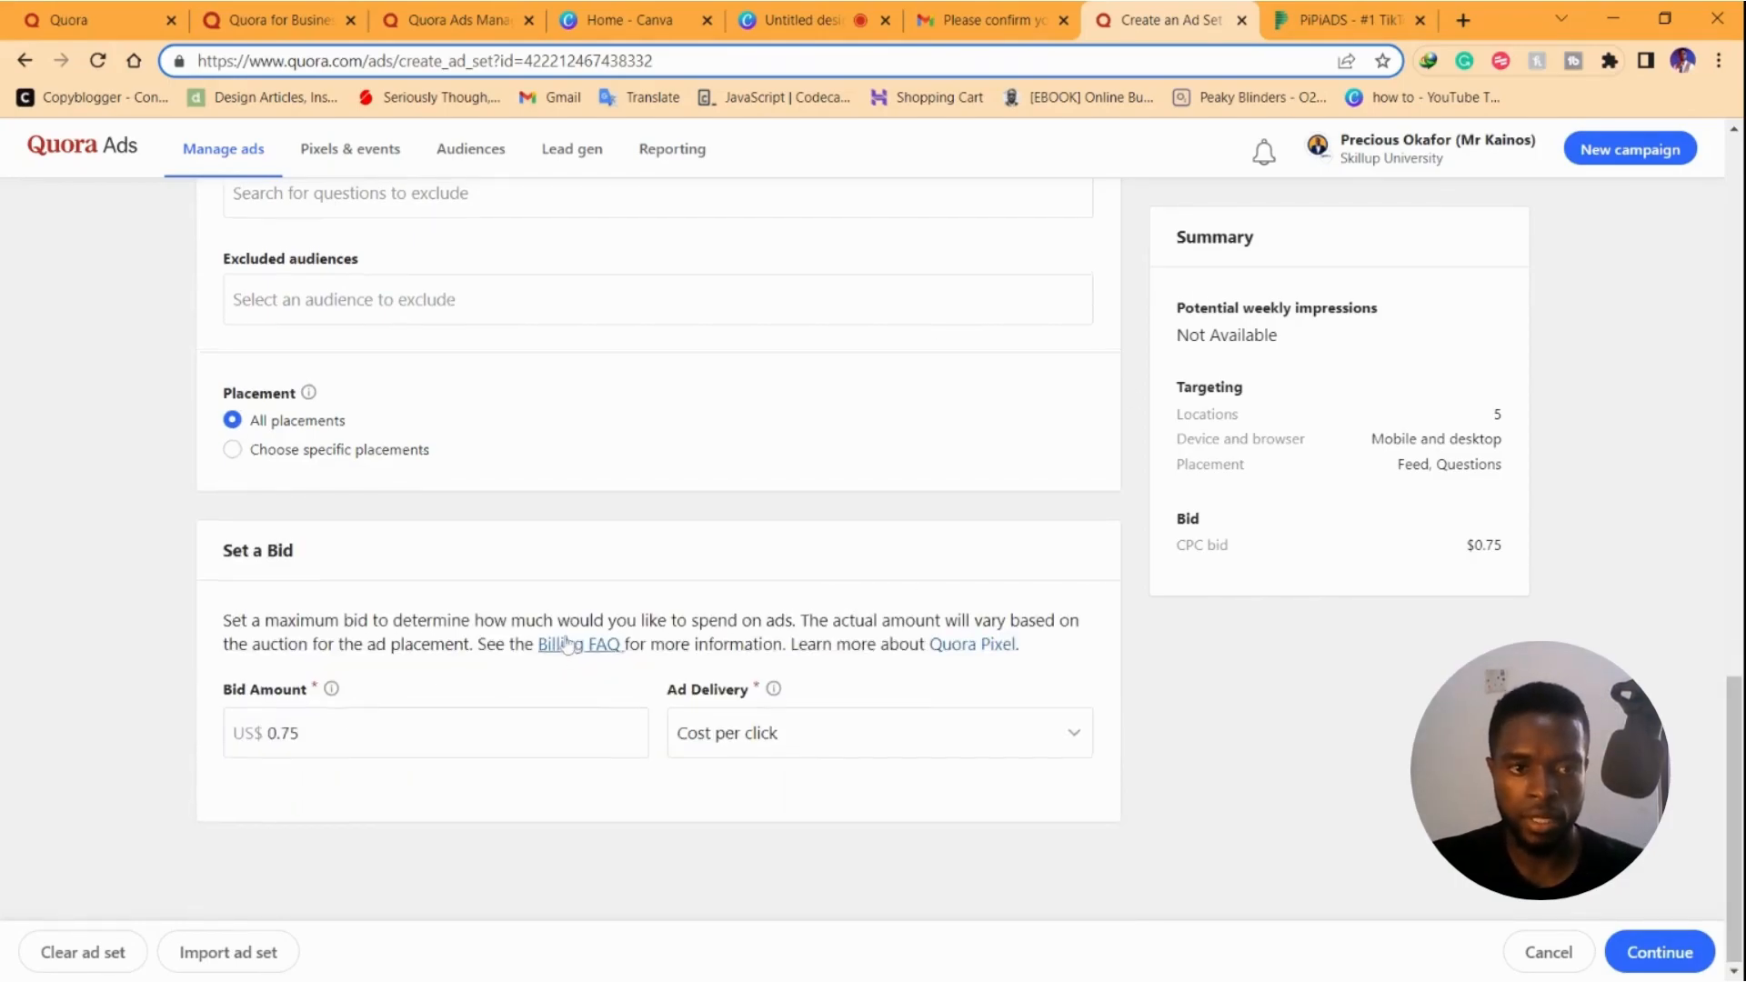
pyautogui.scroll(10, 327, 455)
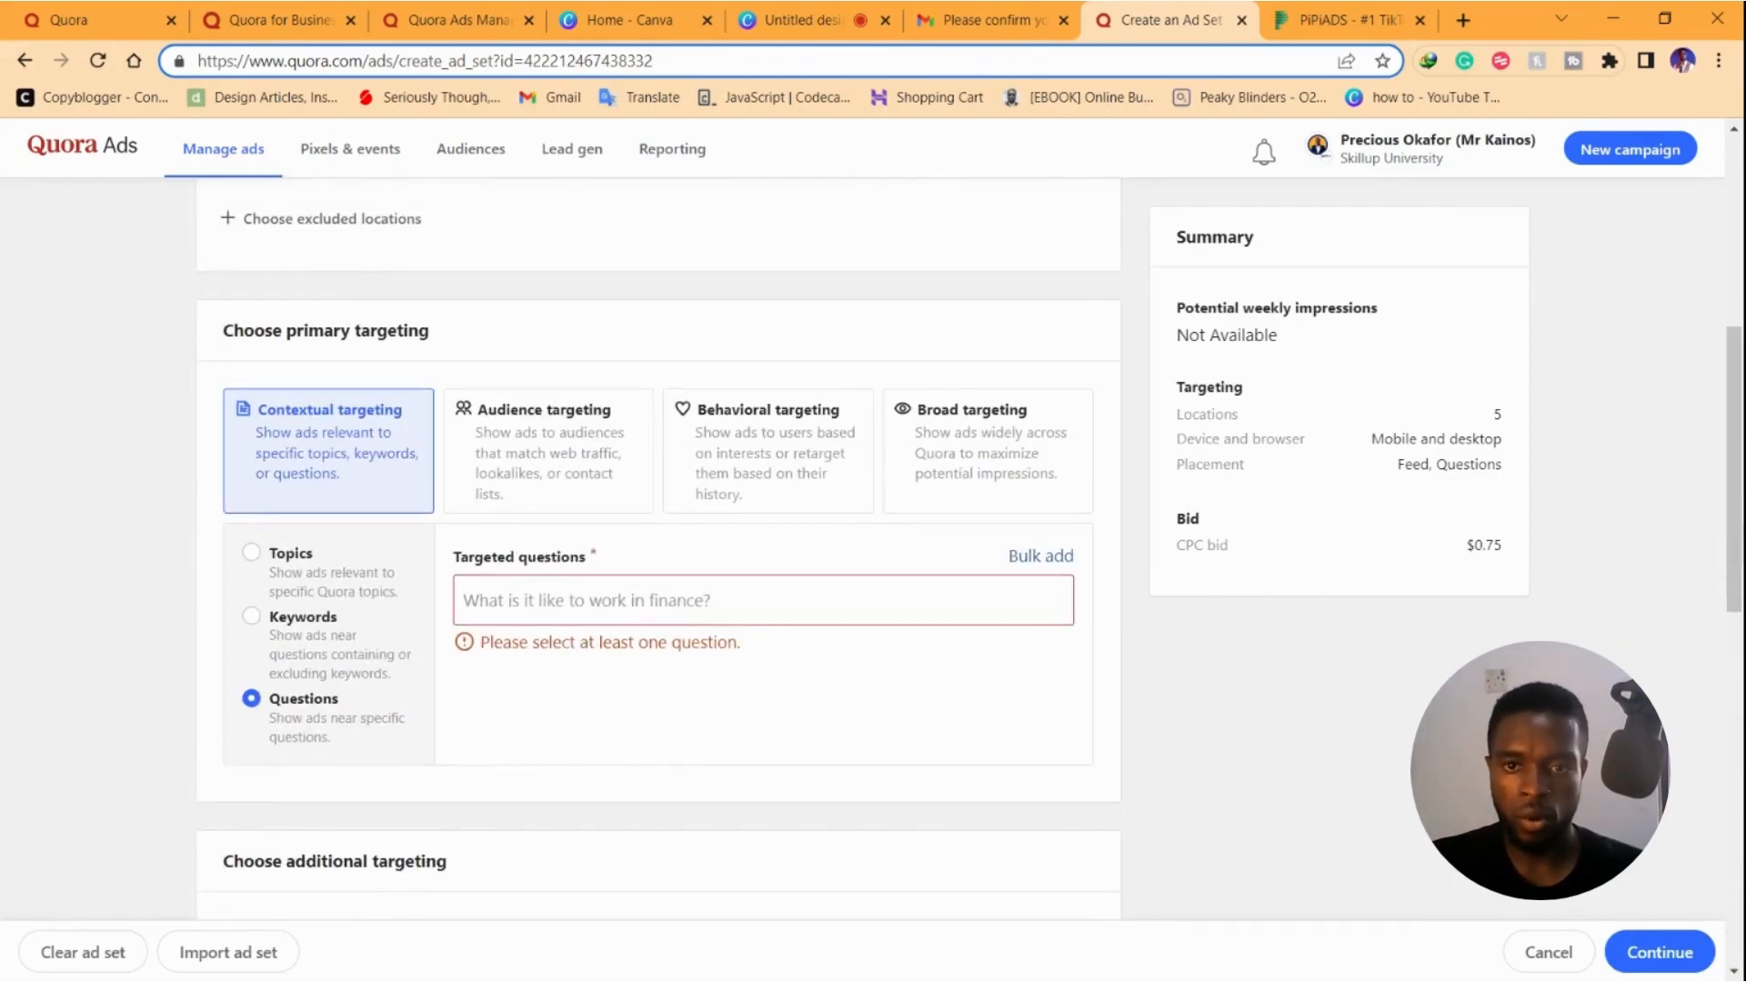
pyautogui.click(284, 555)
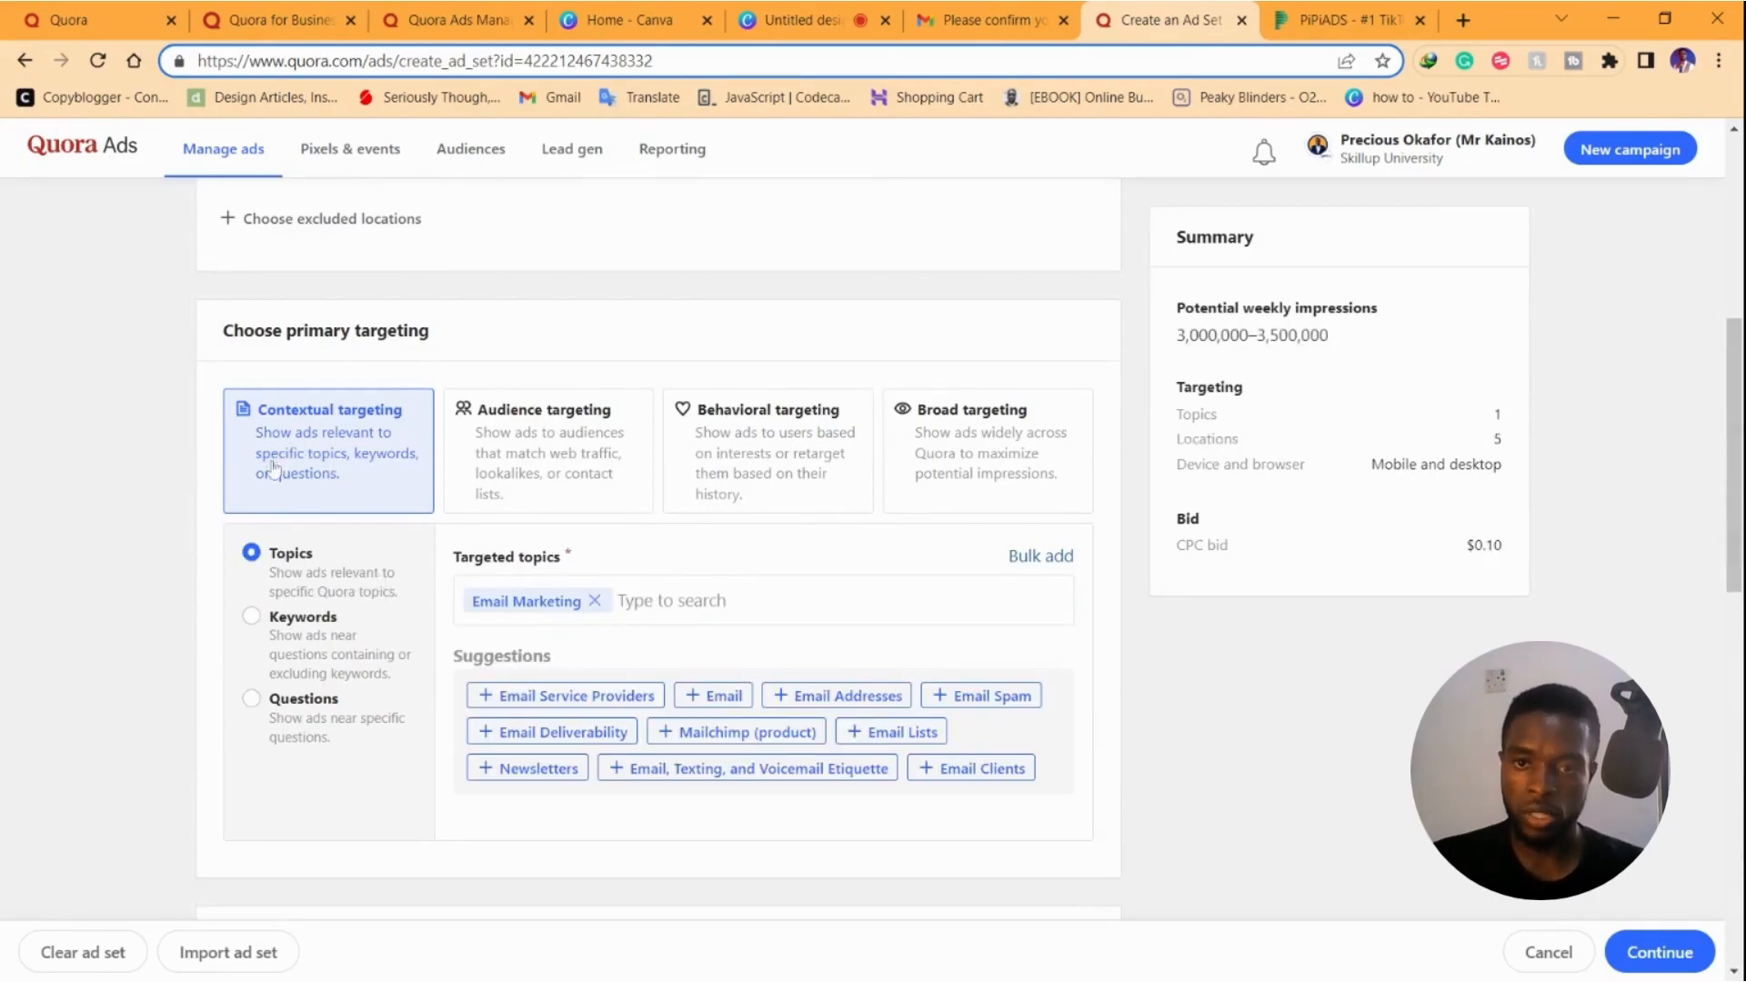
pyautogui.click(590, 447)
pyautogui.click(309, 602)
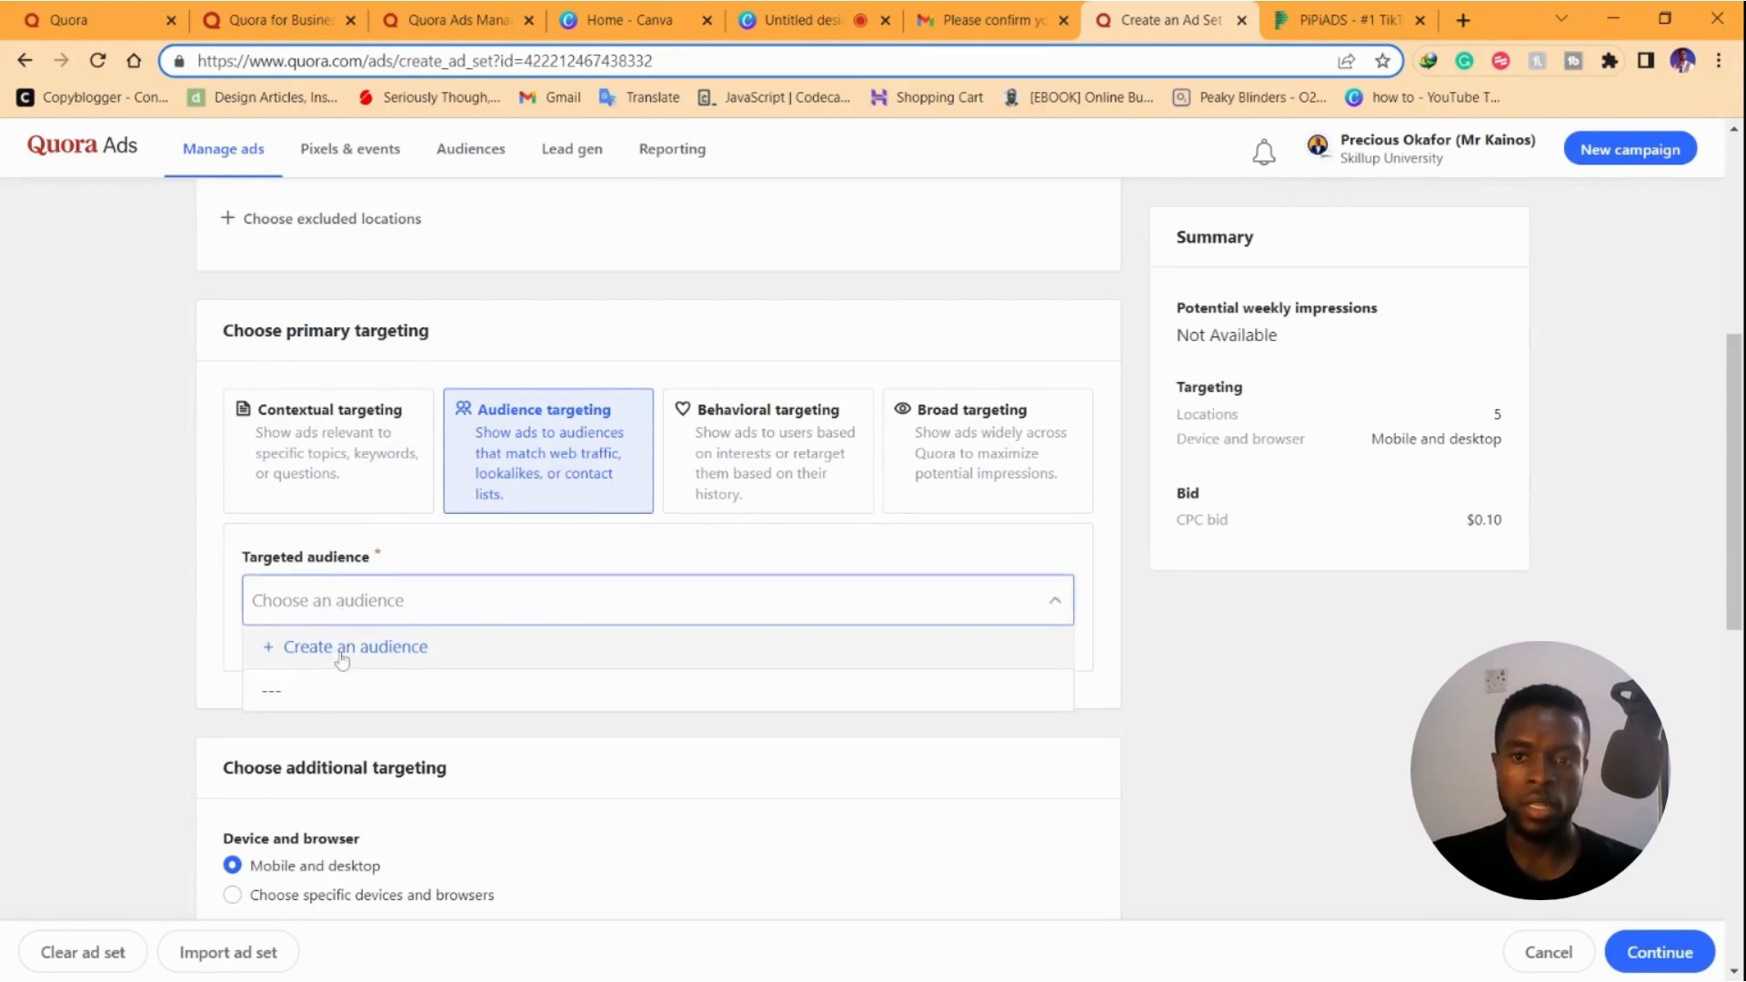
pyautogui.click(723, 450)
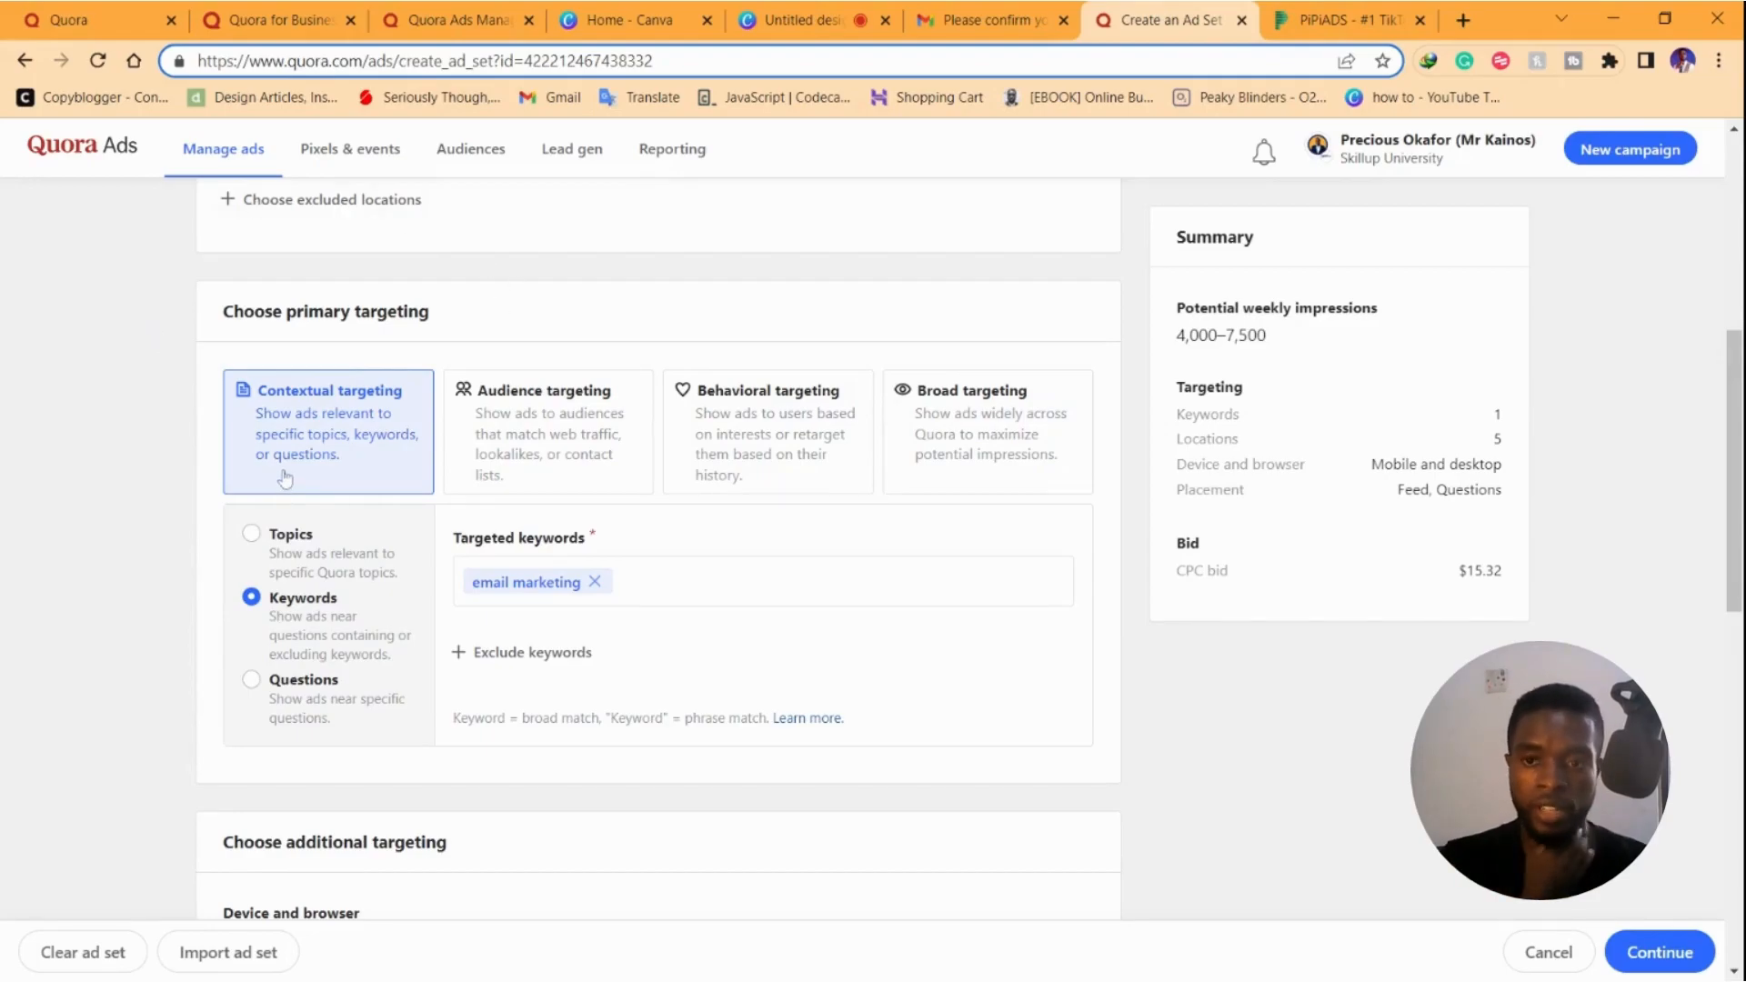
pyautogui.click(249, 534)
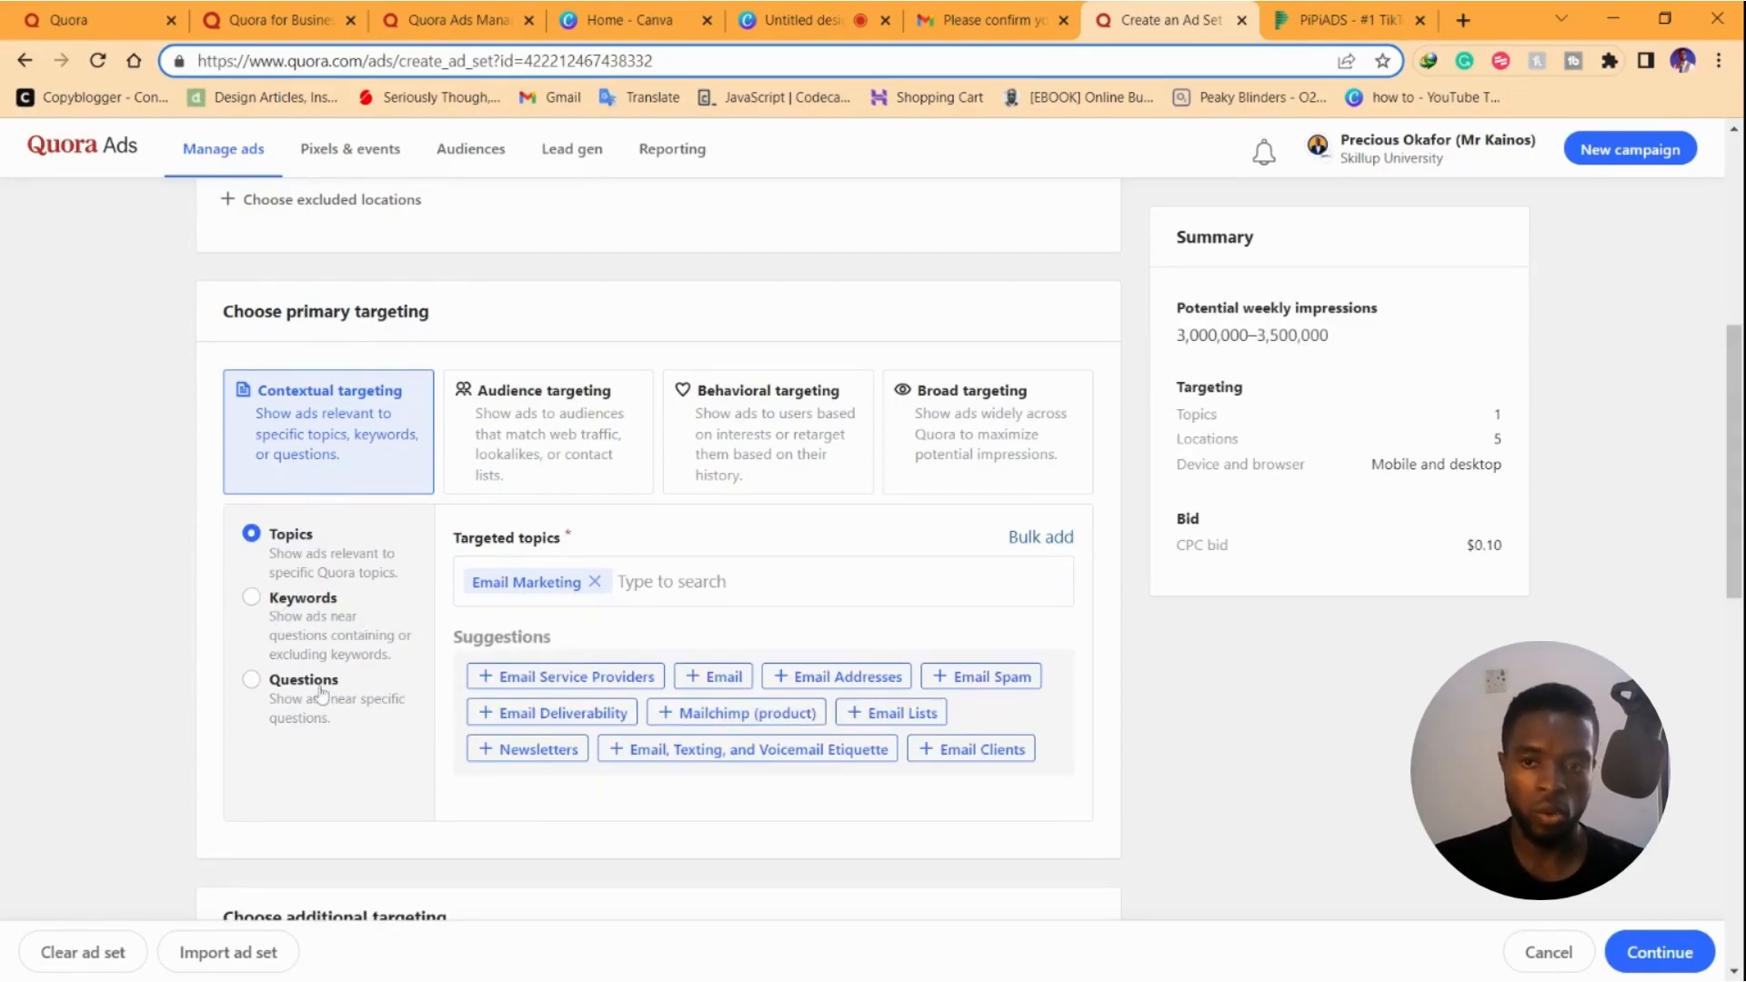
pyautogui.click(546, 450)
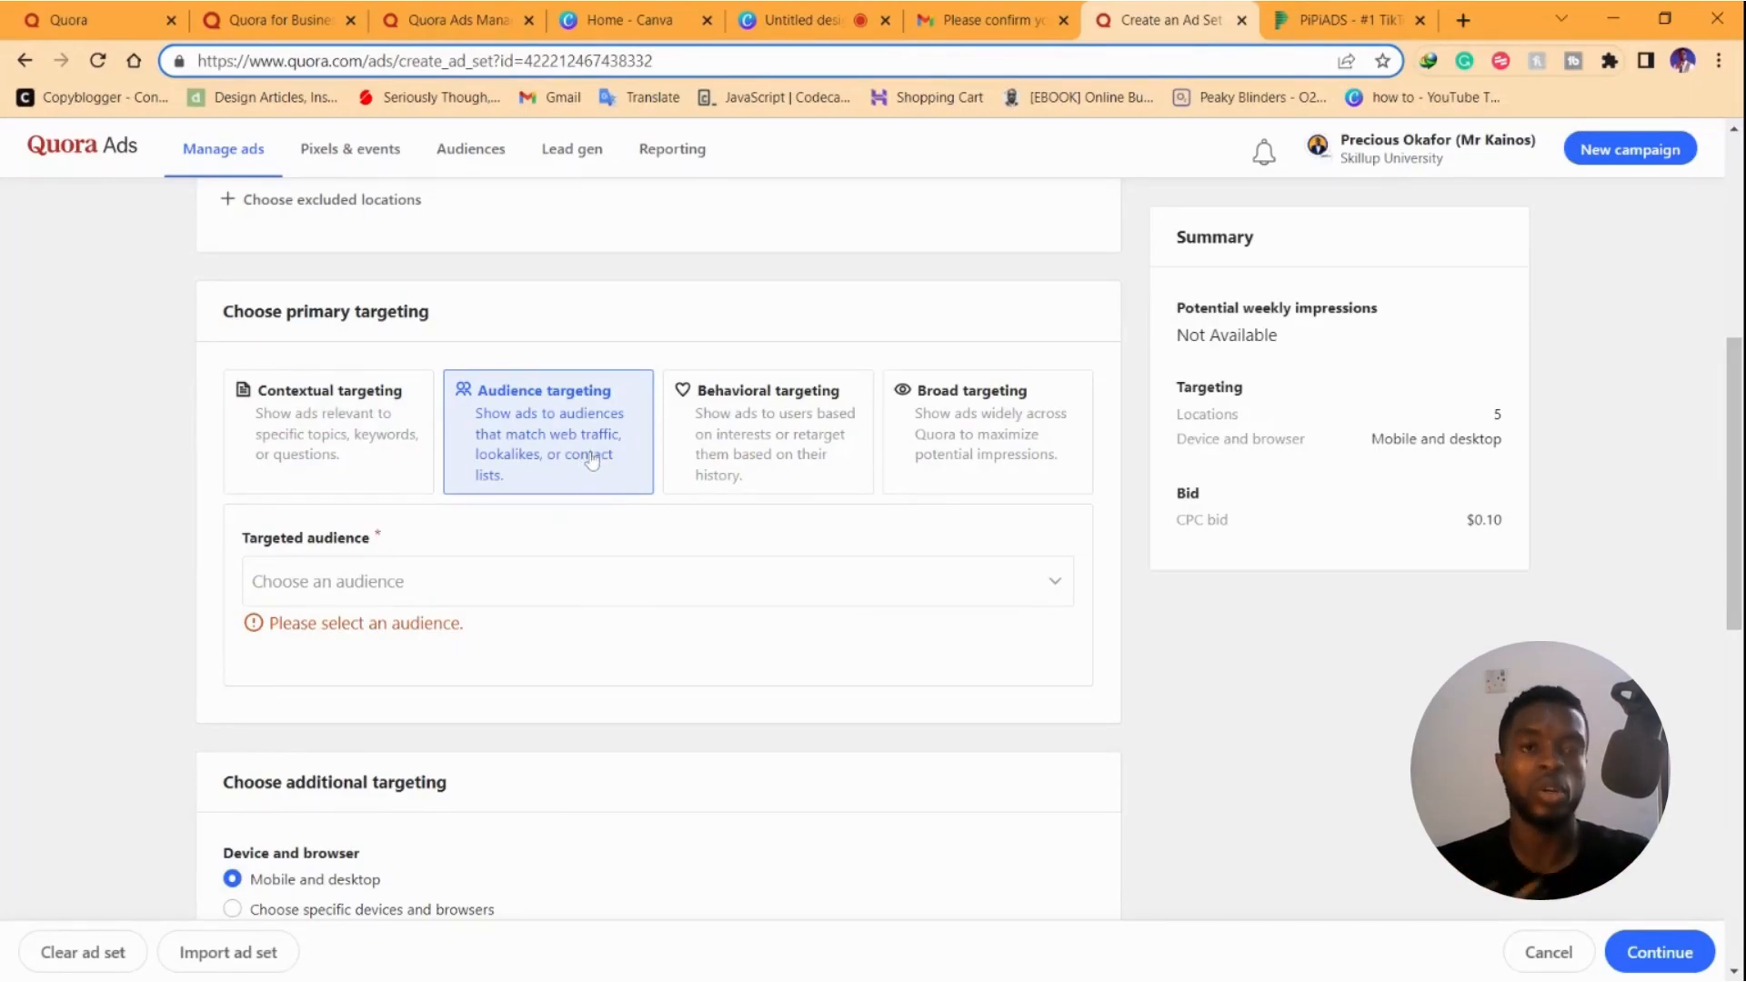
pyautogui.click(456, 586)
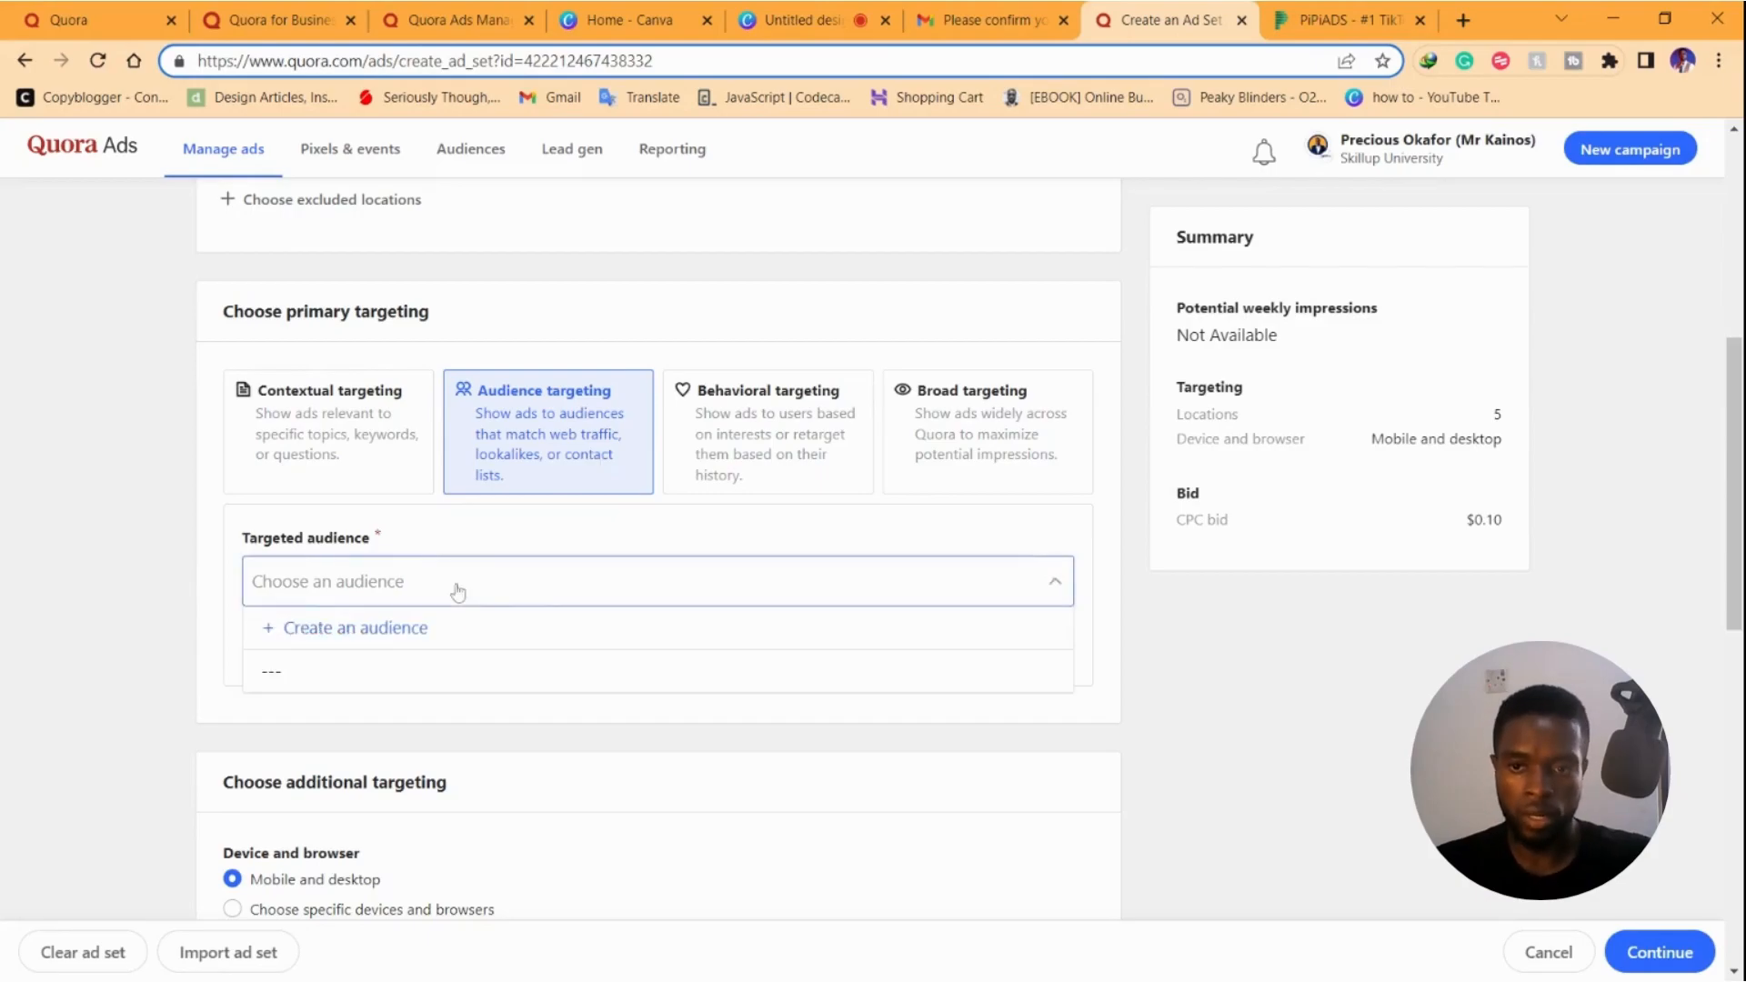
pyautogui.click(807, 473)
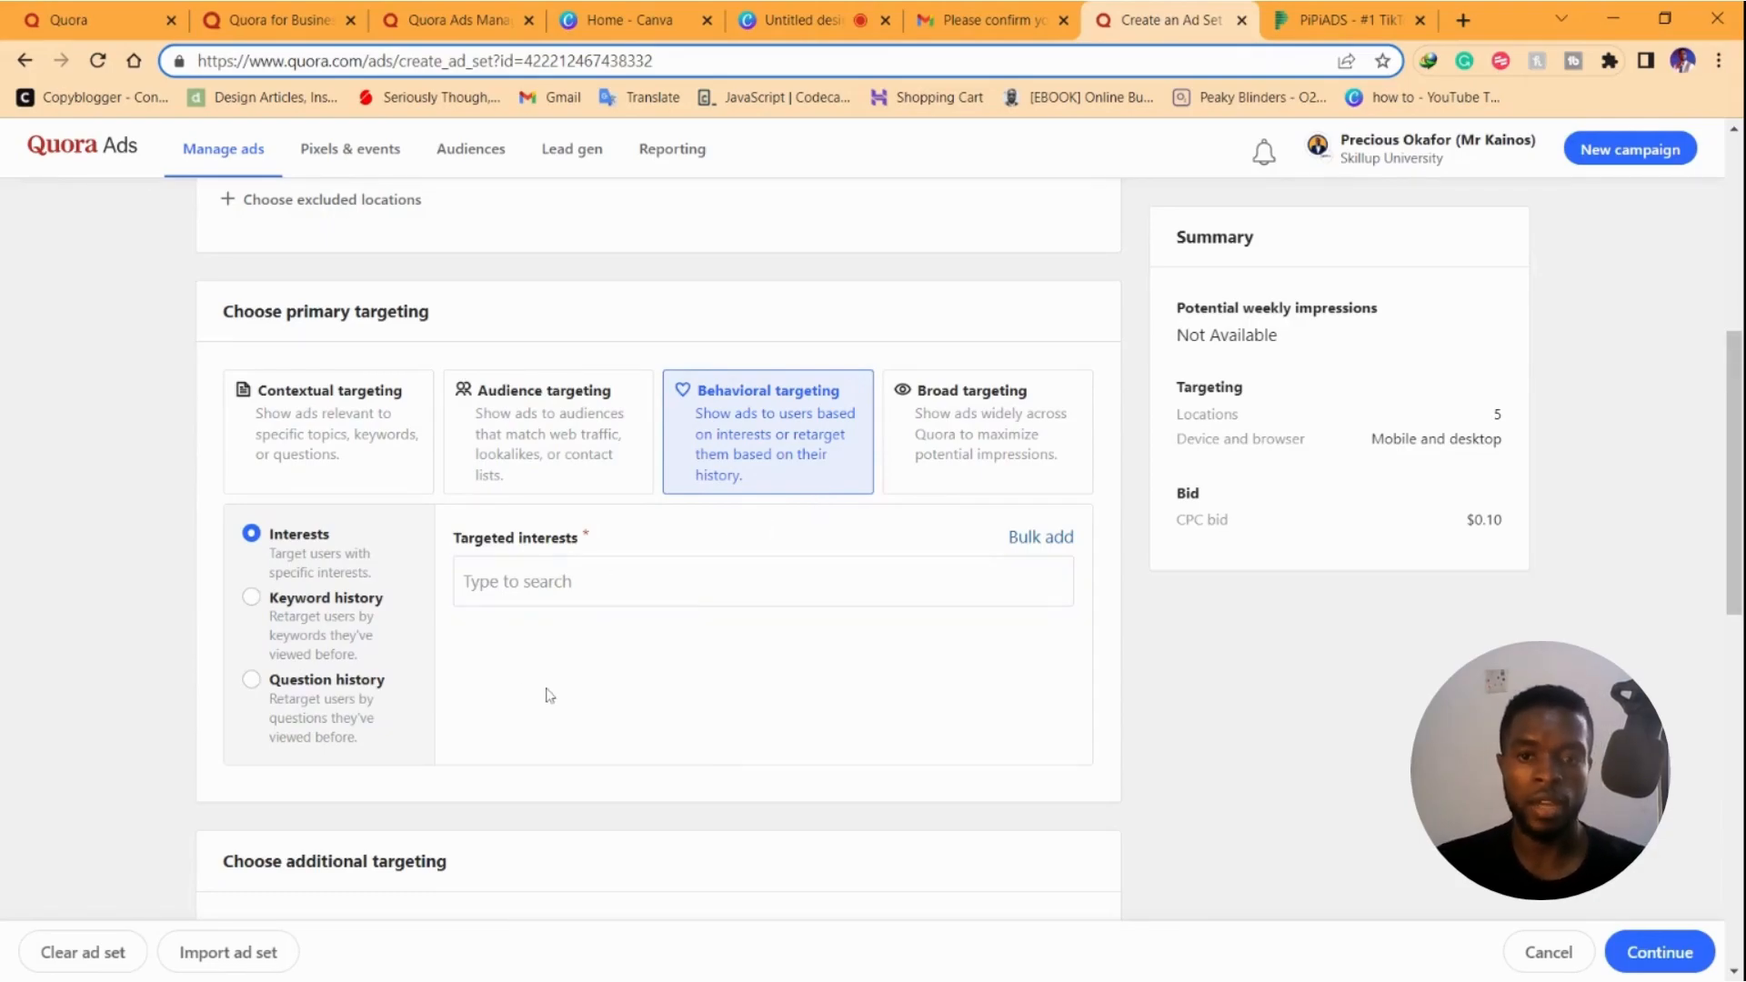
pyautogui.click(920, 457)
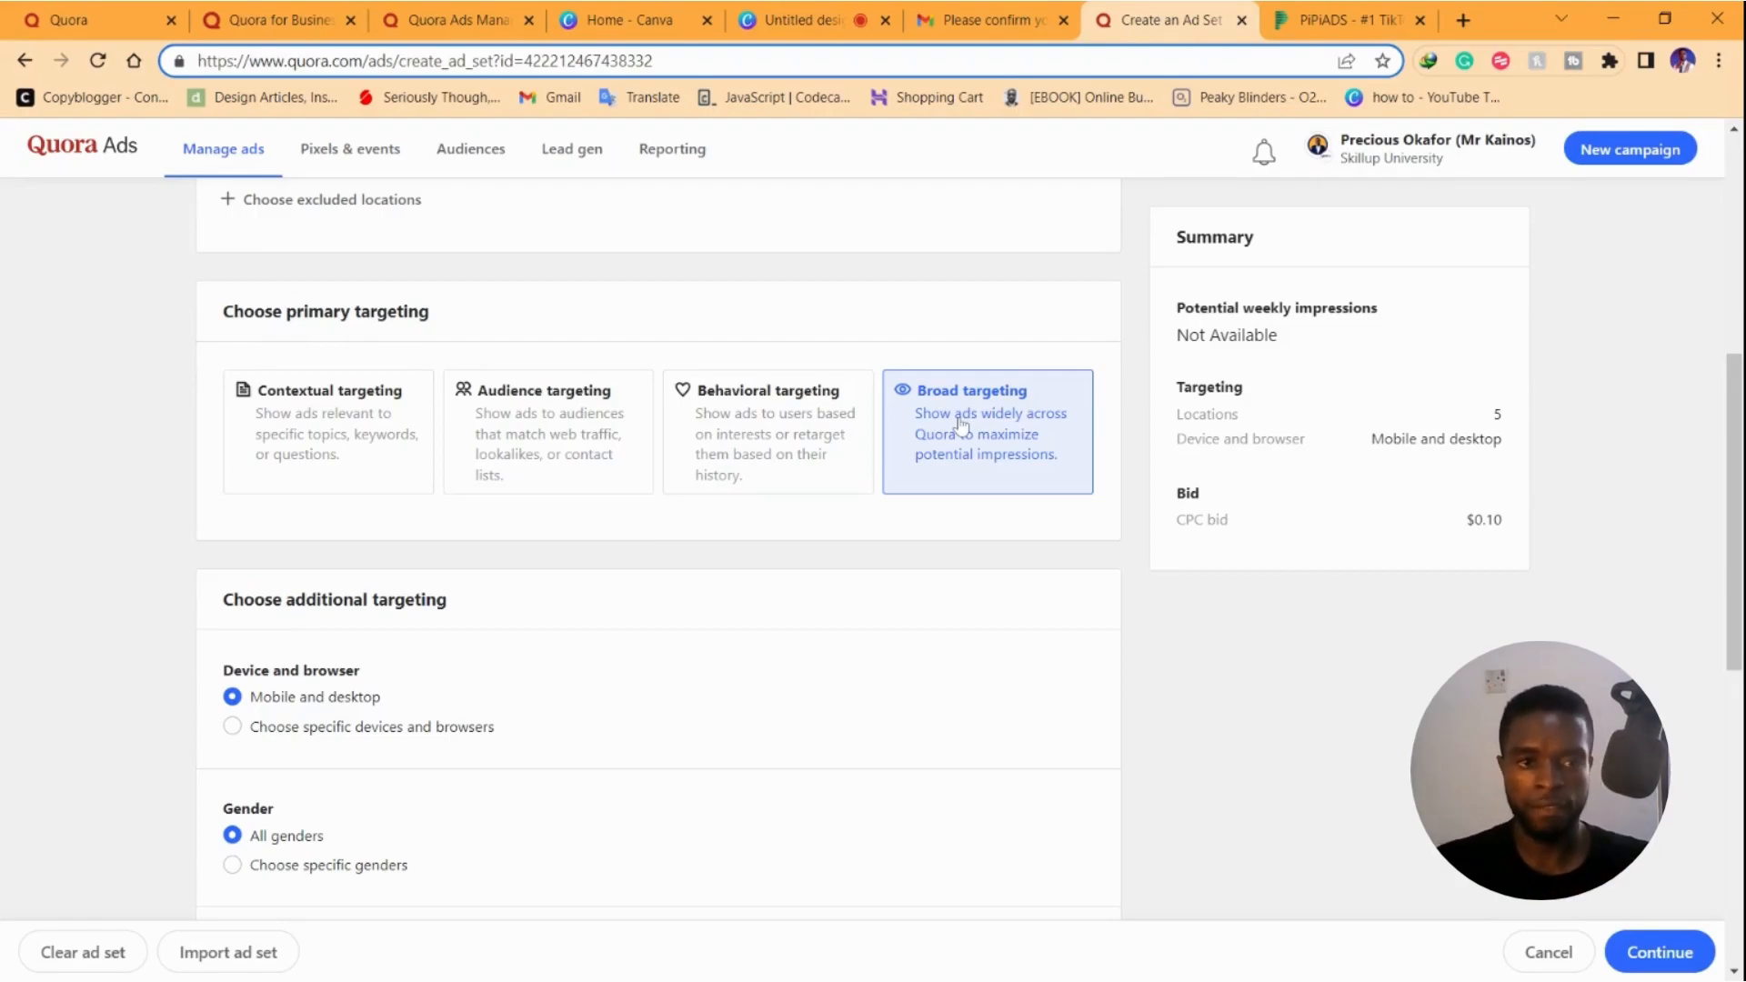
pyautogui.click(291, 438)
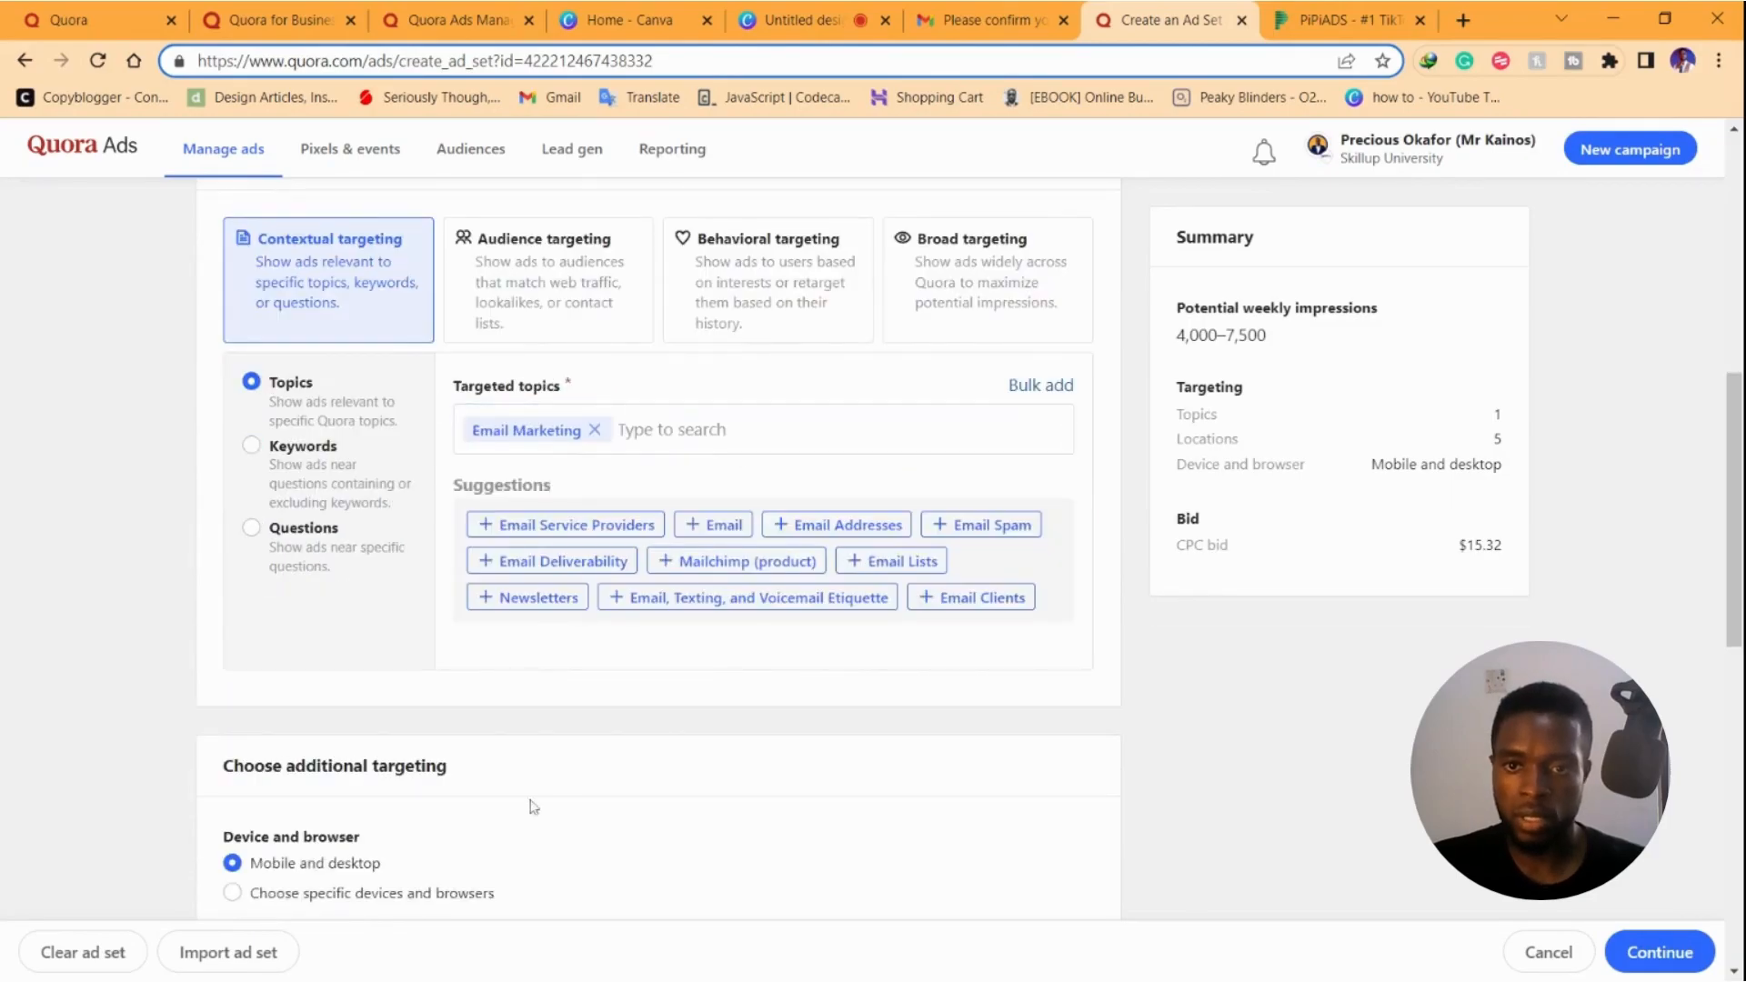
# Bill the ad set per 1000 impressions with a US$3.55 bid amount
pyautogui.scroll(-5, 738, 453)
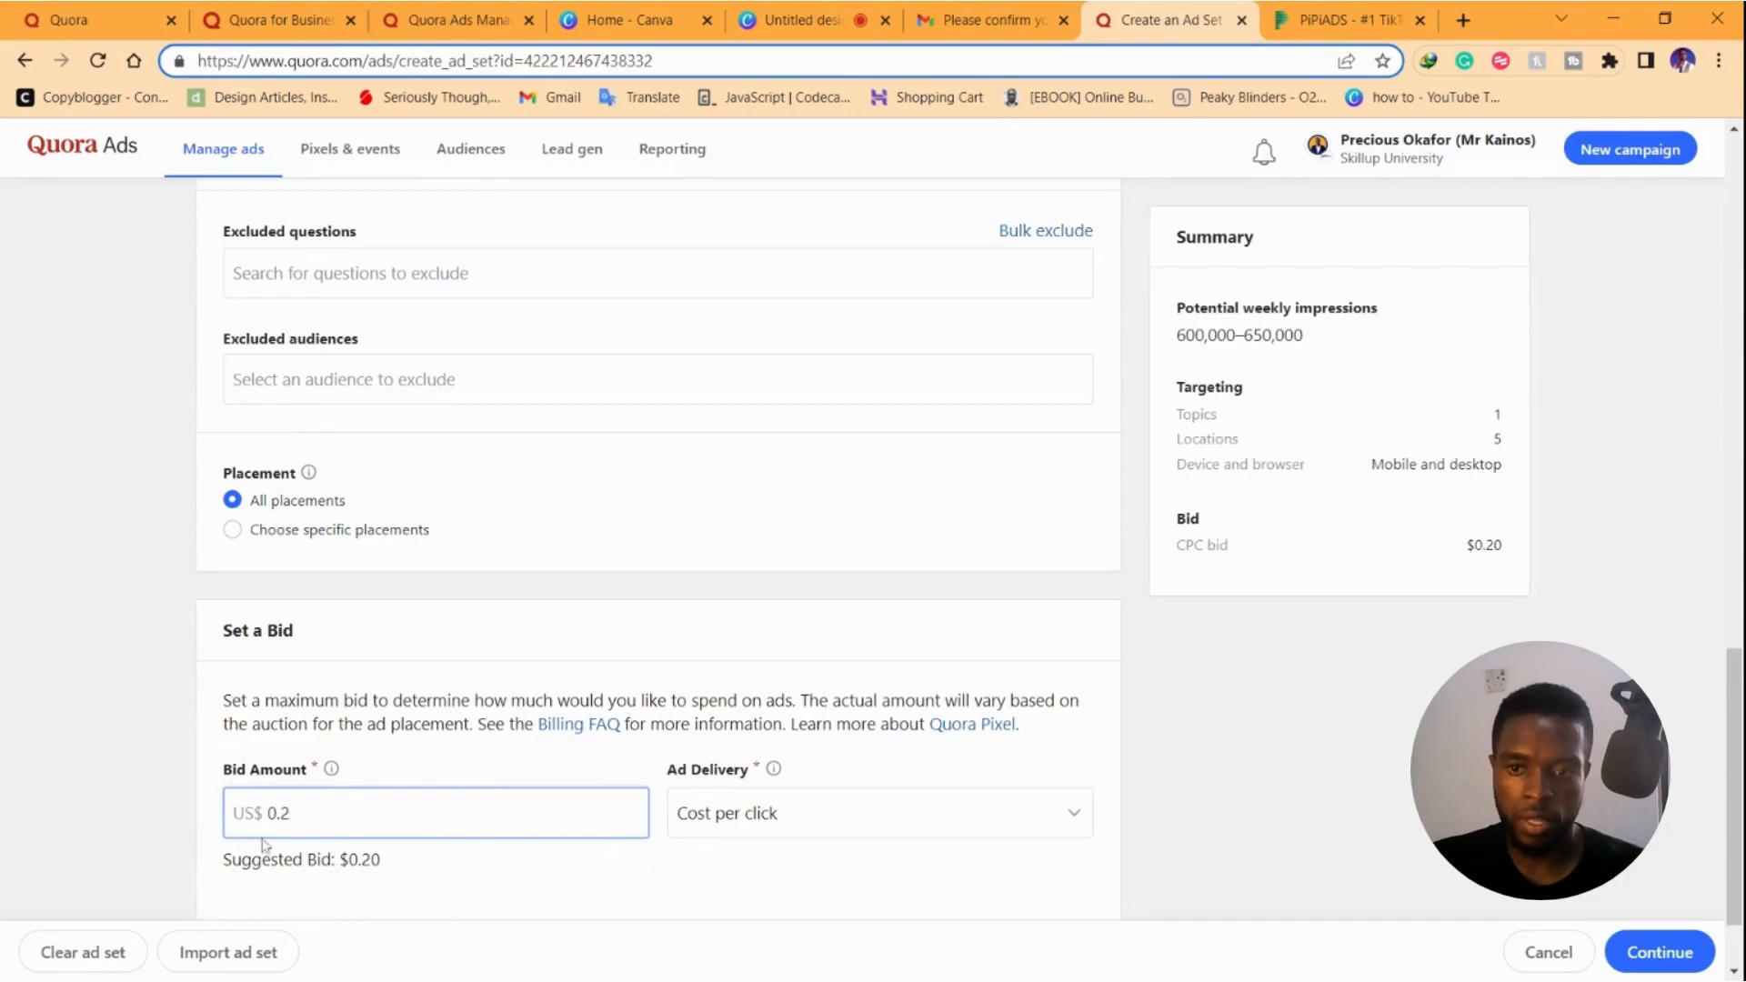
pyautogui.click(783, 818)
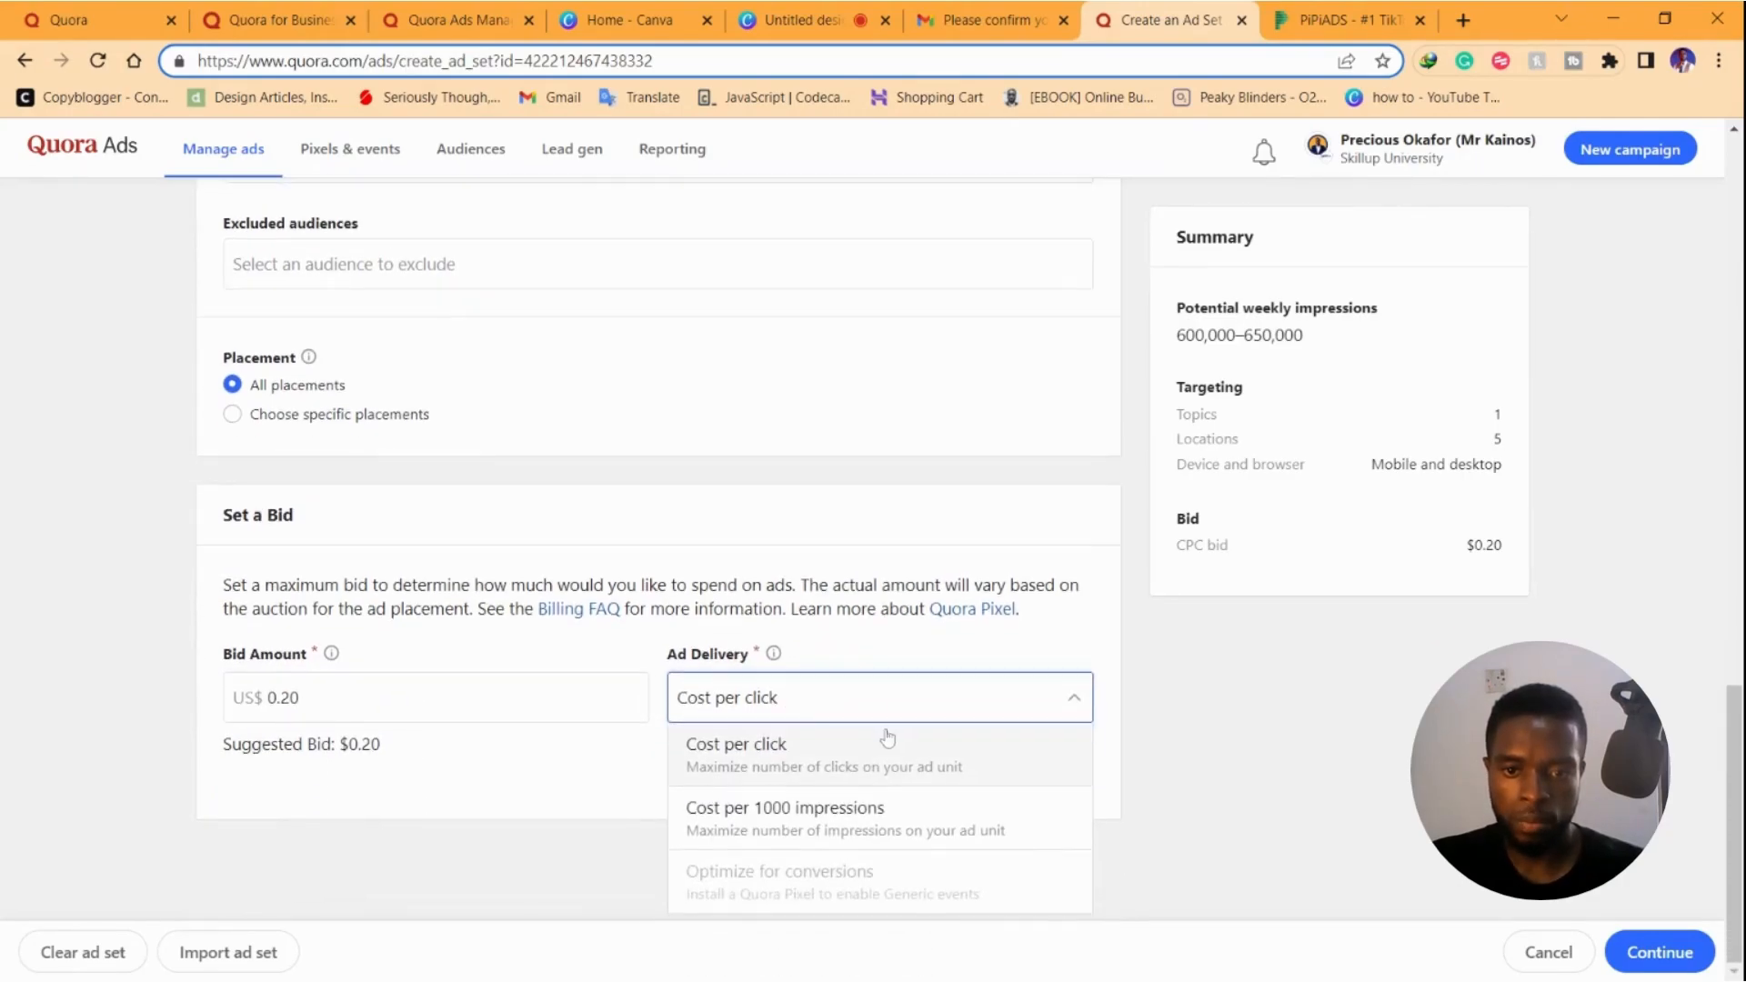
pyautogui.click(801, 819)
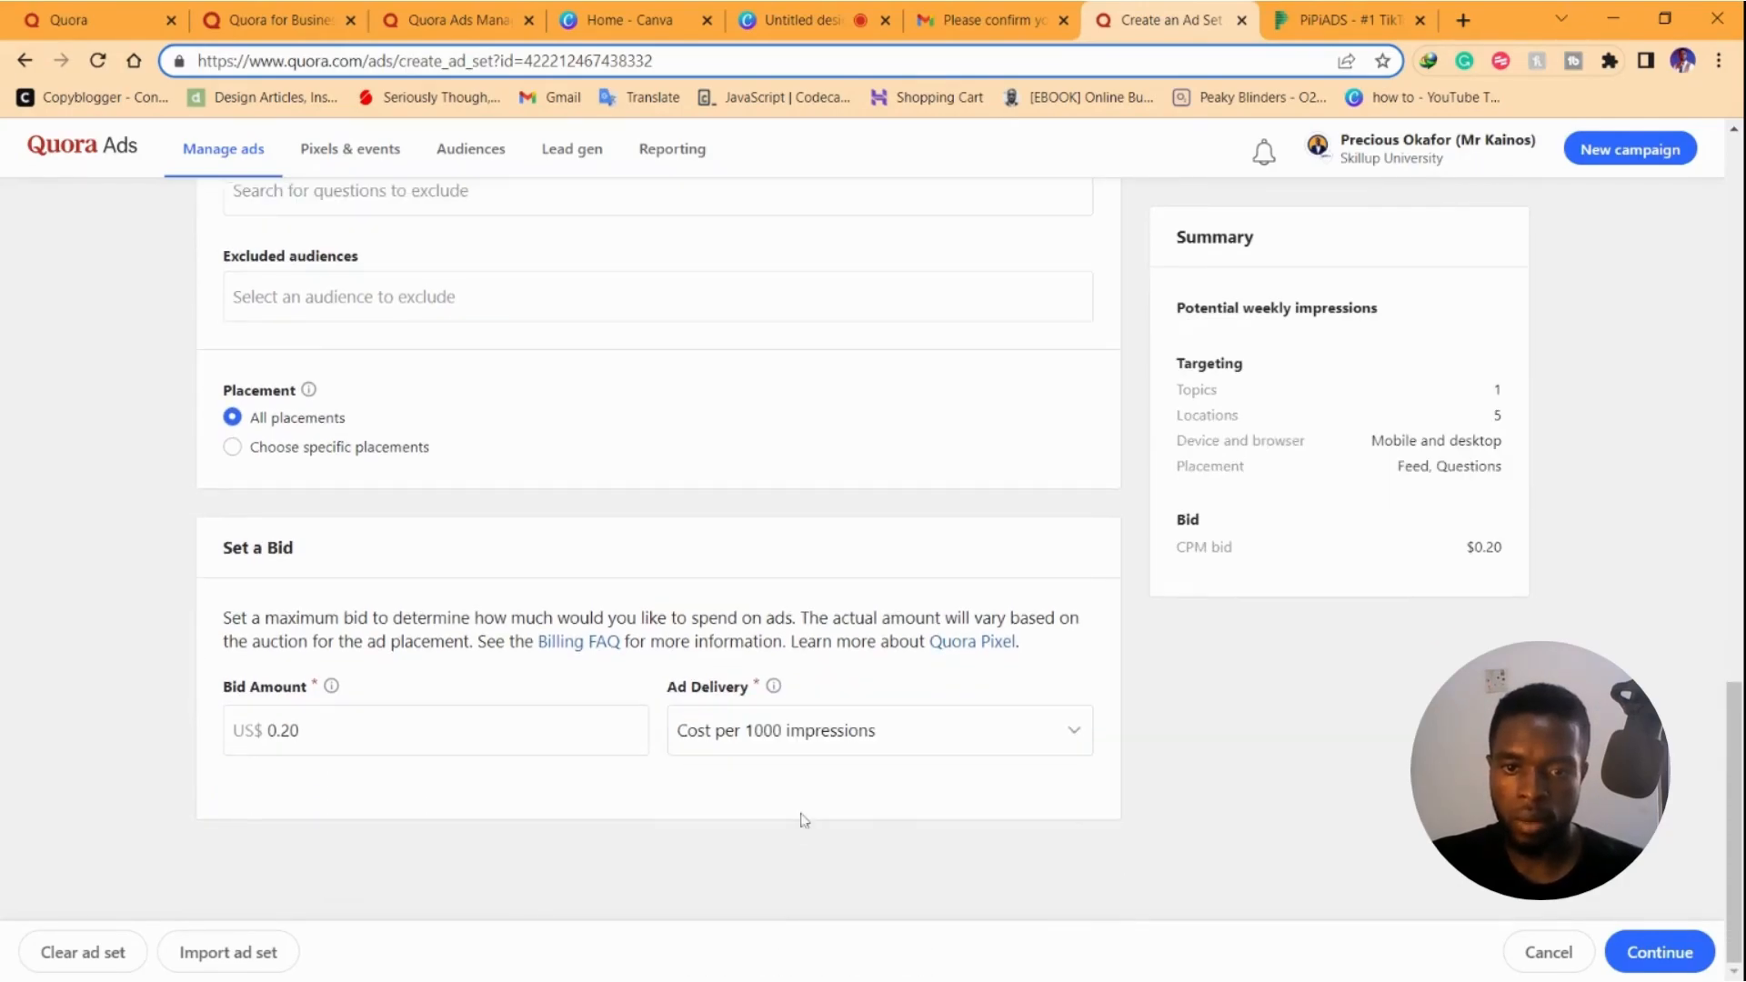
pyautogui.click(546, 705)
pyautogui.hotkey('ctrl', 'a')
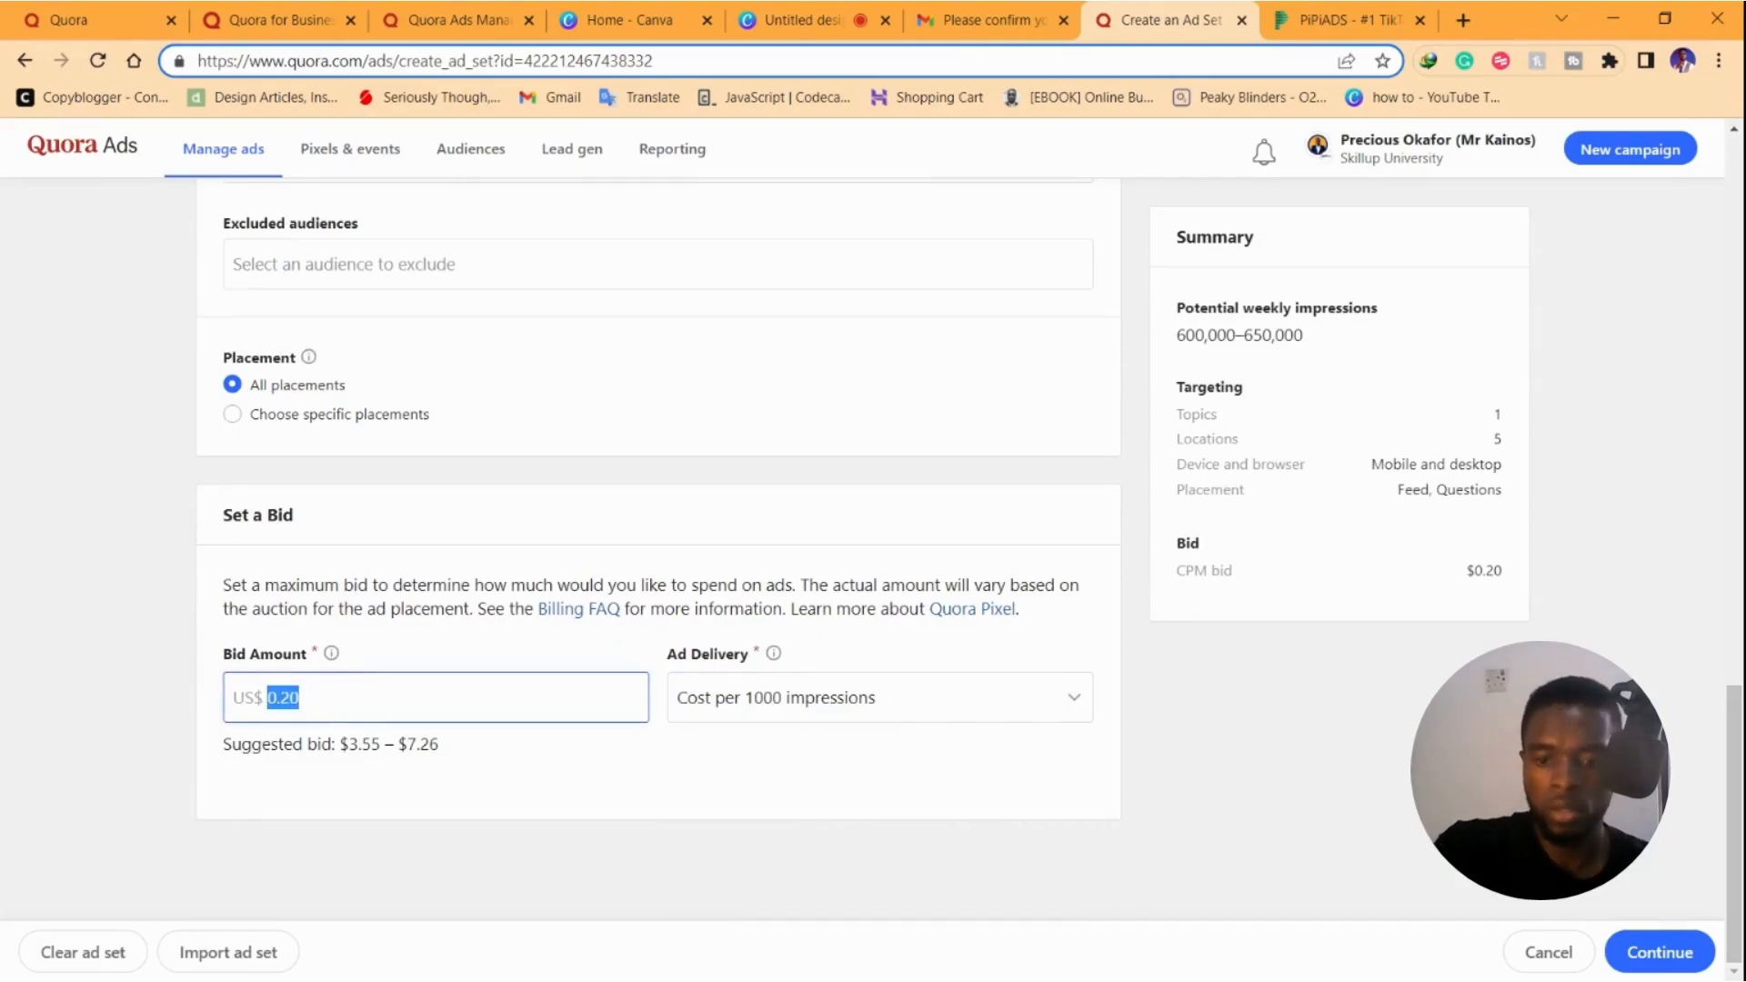
pyautogui.write('3.55')
pyautogui.click(800, 704)
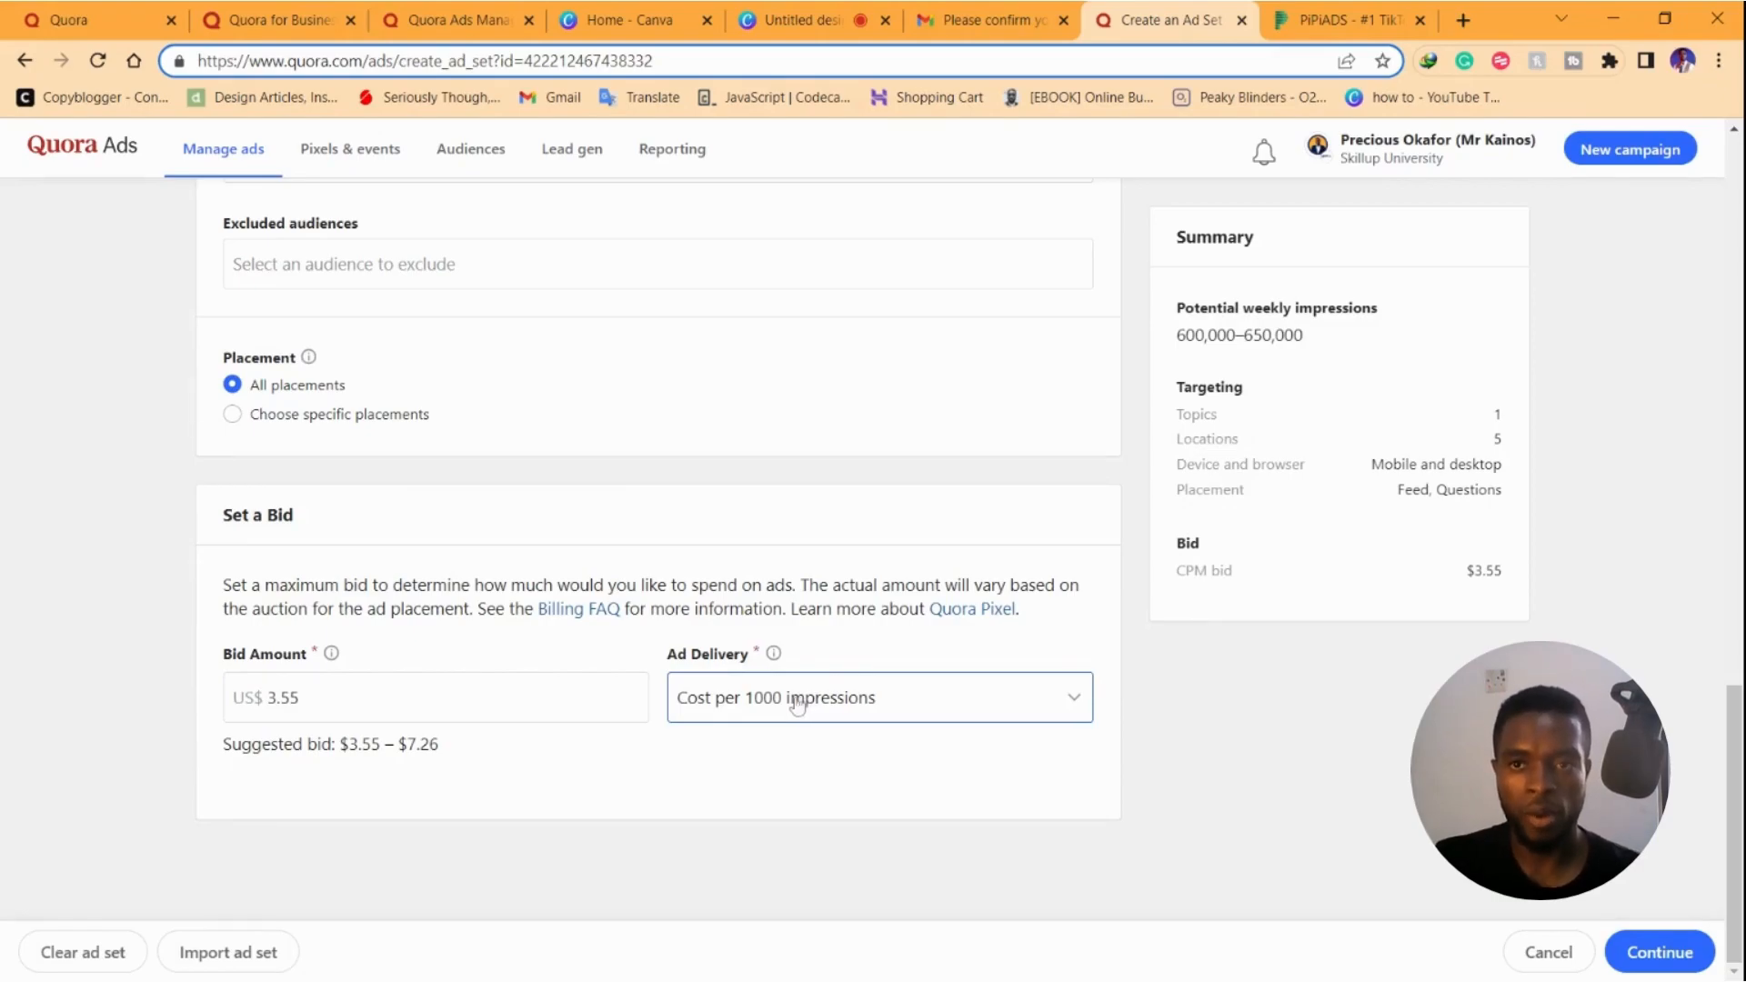
pyautogui.click(844, 702)
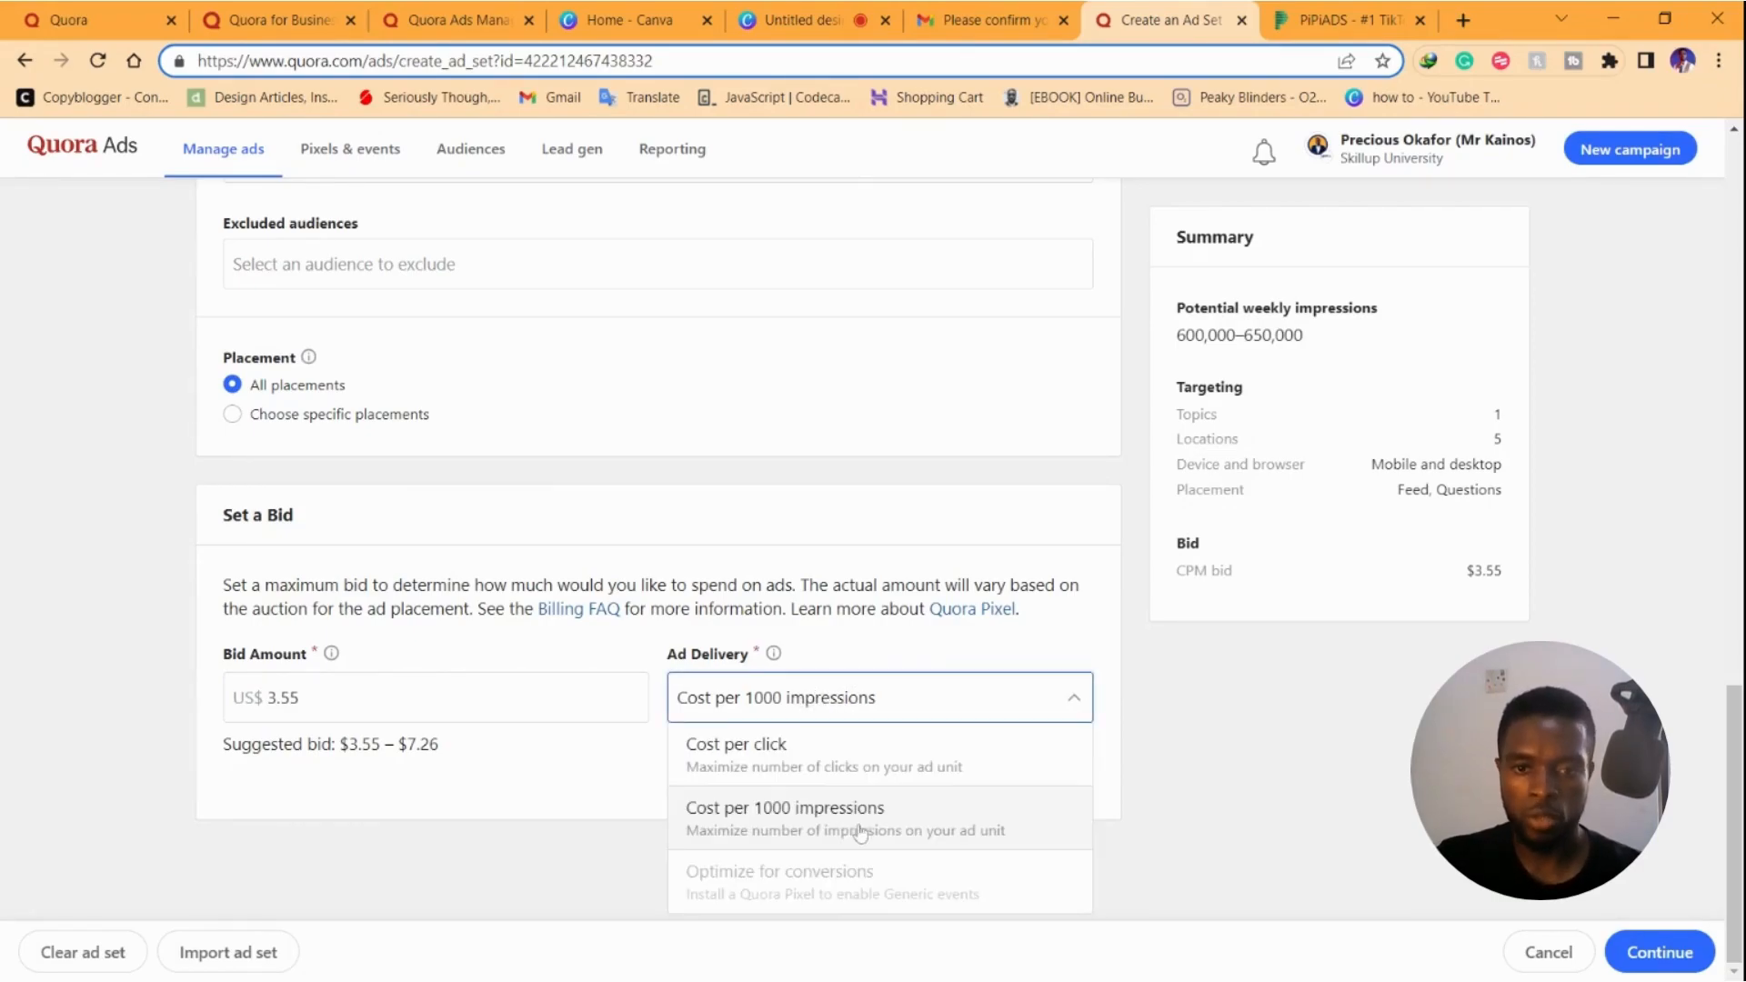
pyautogui.click(557, 814)
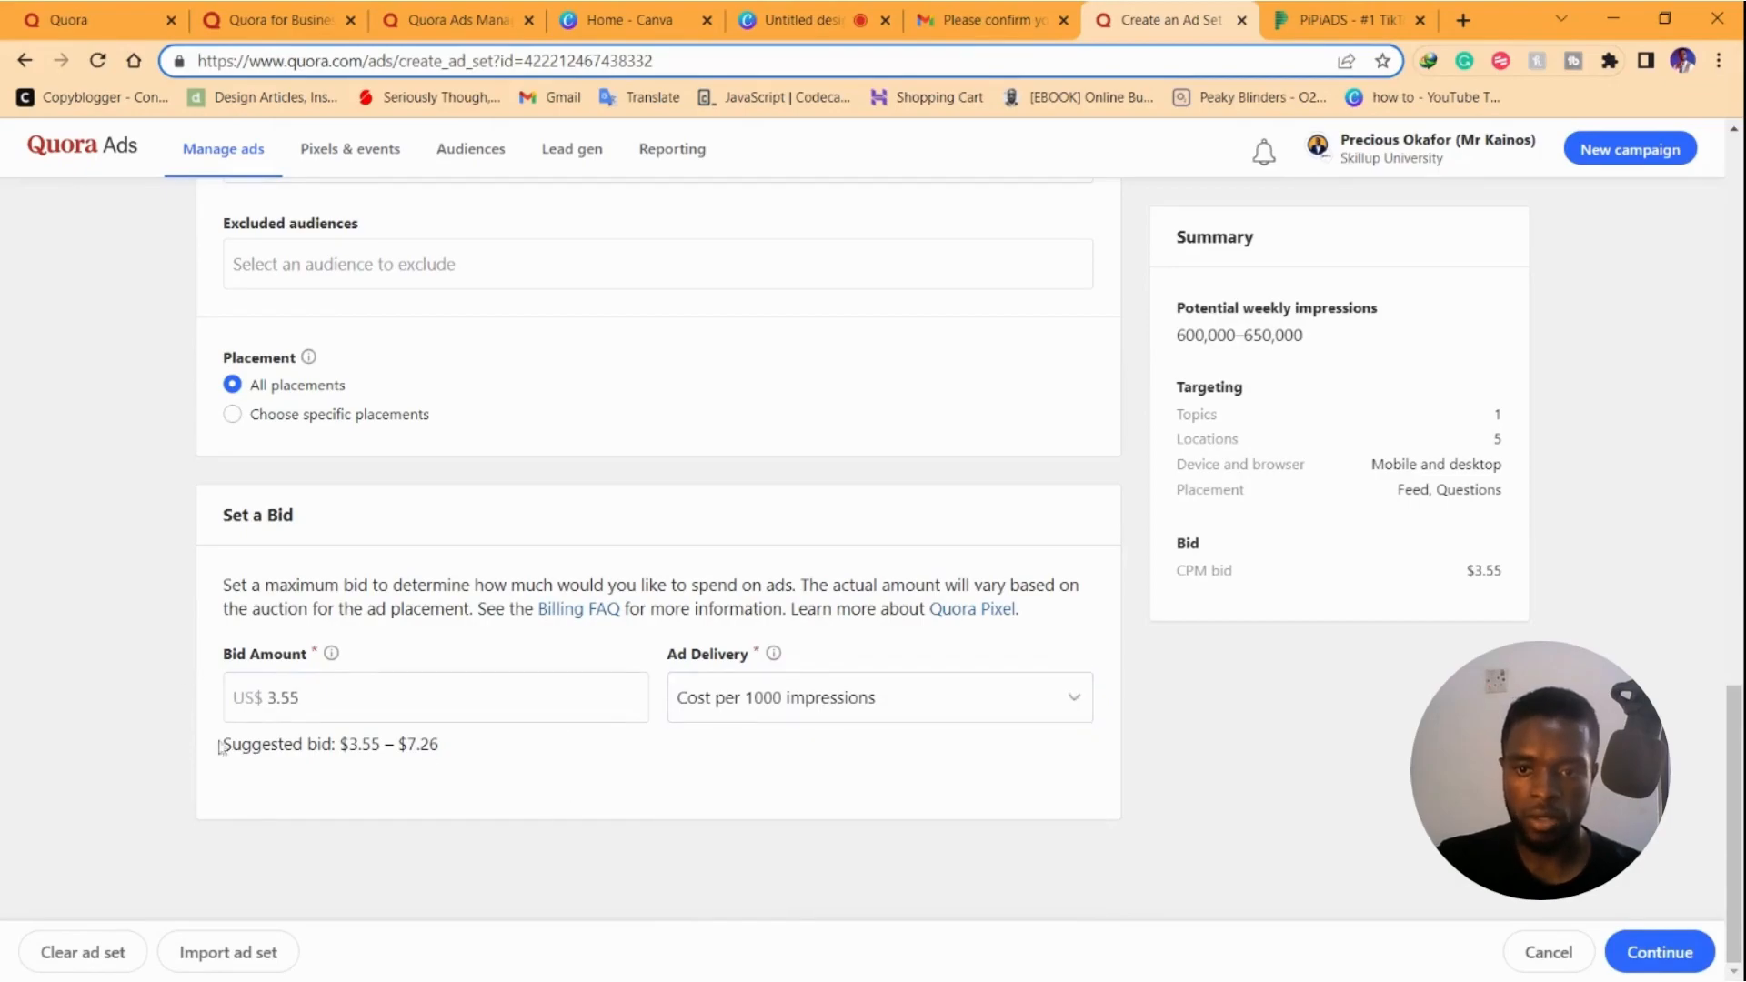
# Scroll back through the ad set settings to review targeting and bid
pyautogui.scroll(2, 436, 618)
pyautogui.scroll(-2, 391, 528)
pyautogui.scroll(18, 352, 453)
pyautogui.scroll(-2, 410, 460)
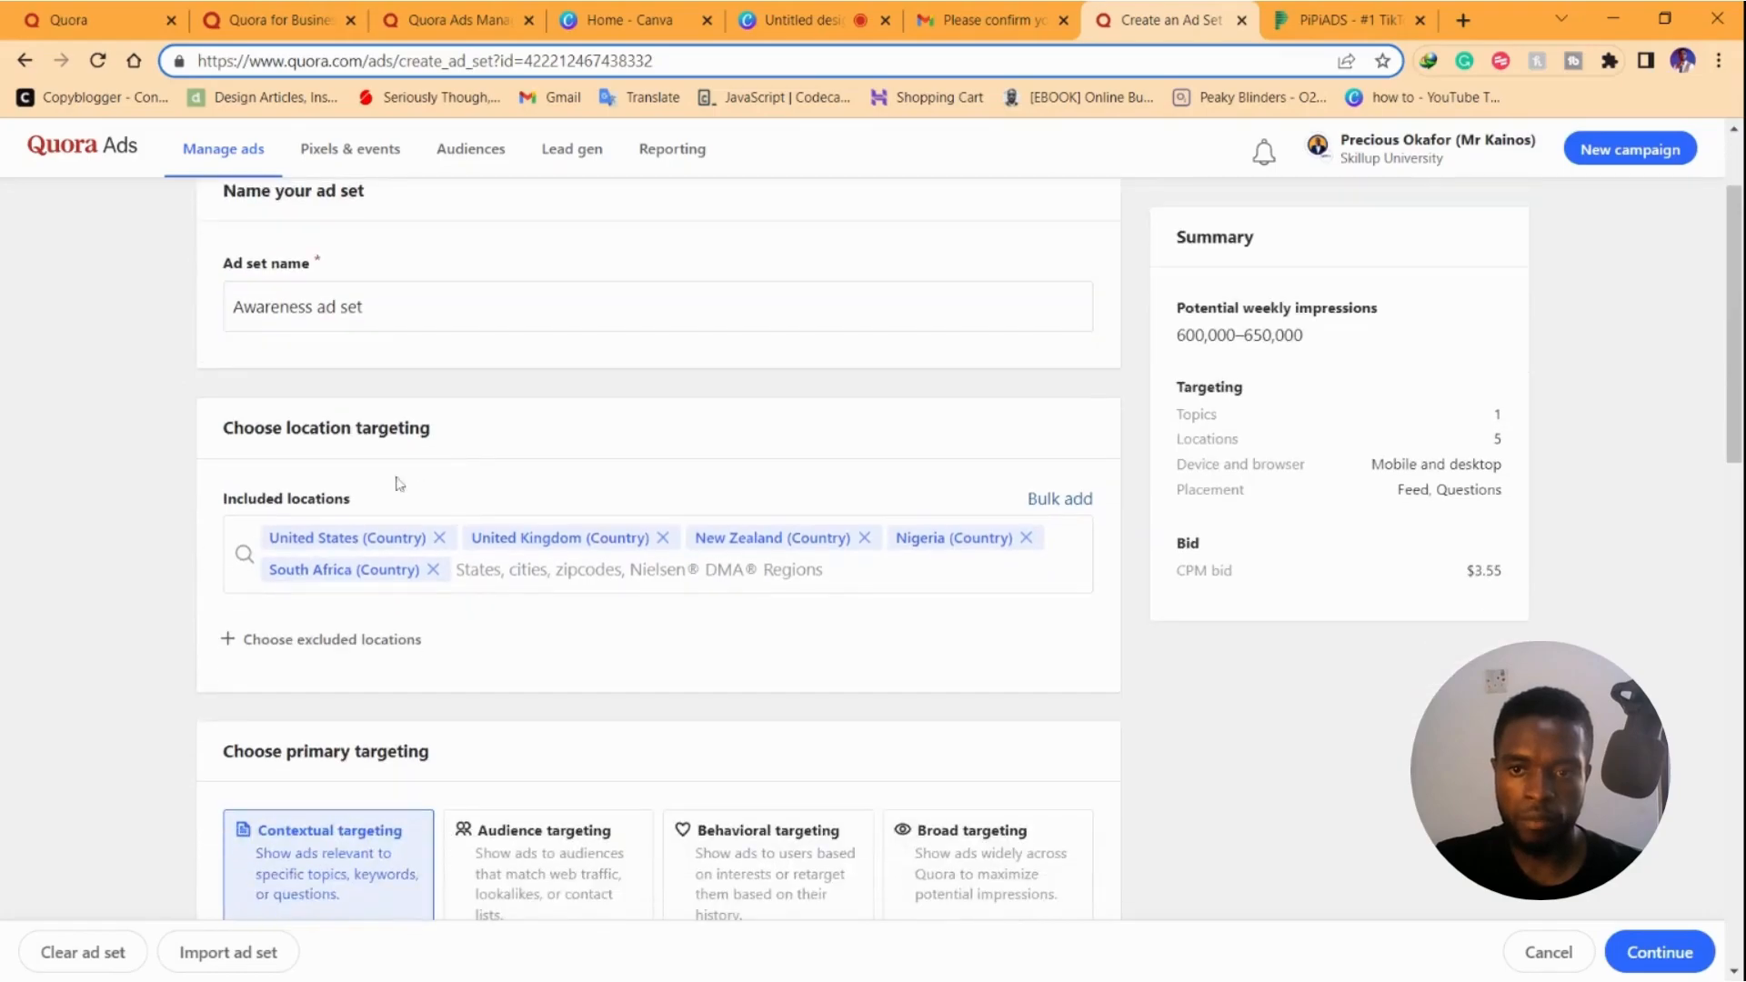
pyautogui.scroll(-4, 546, 568)
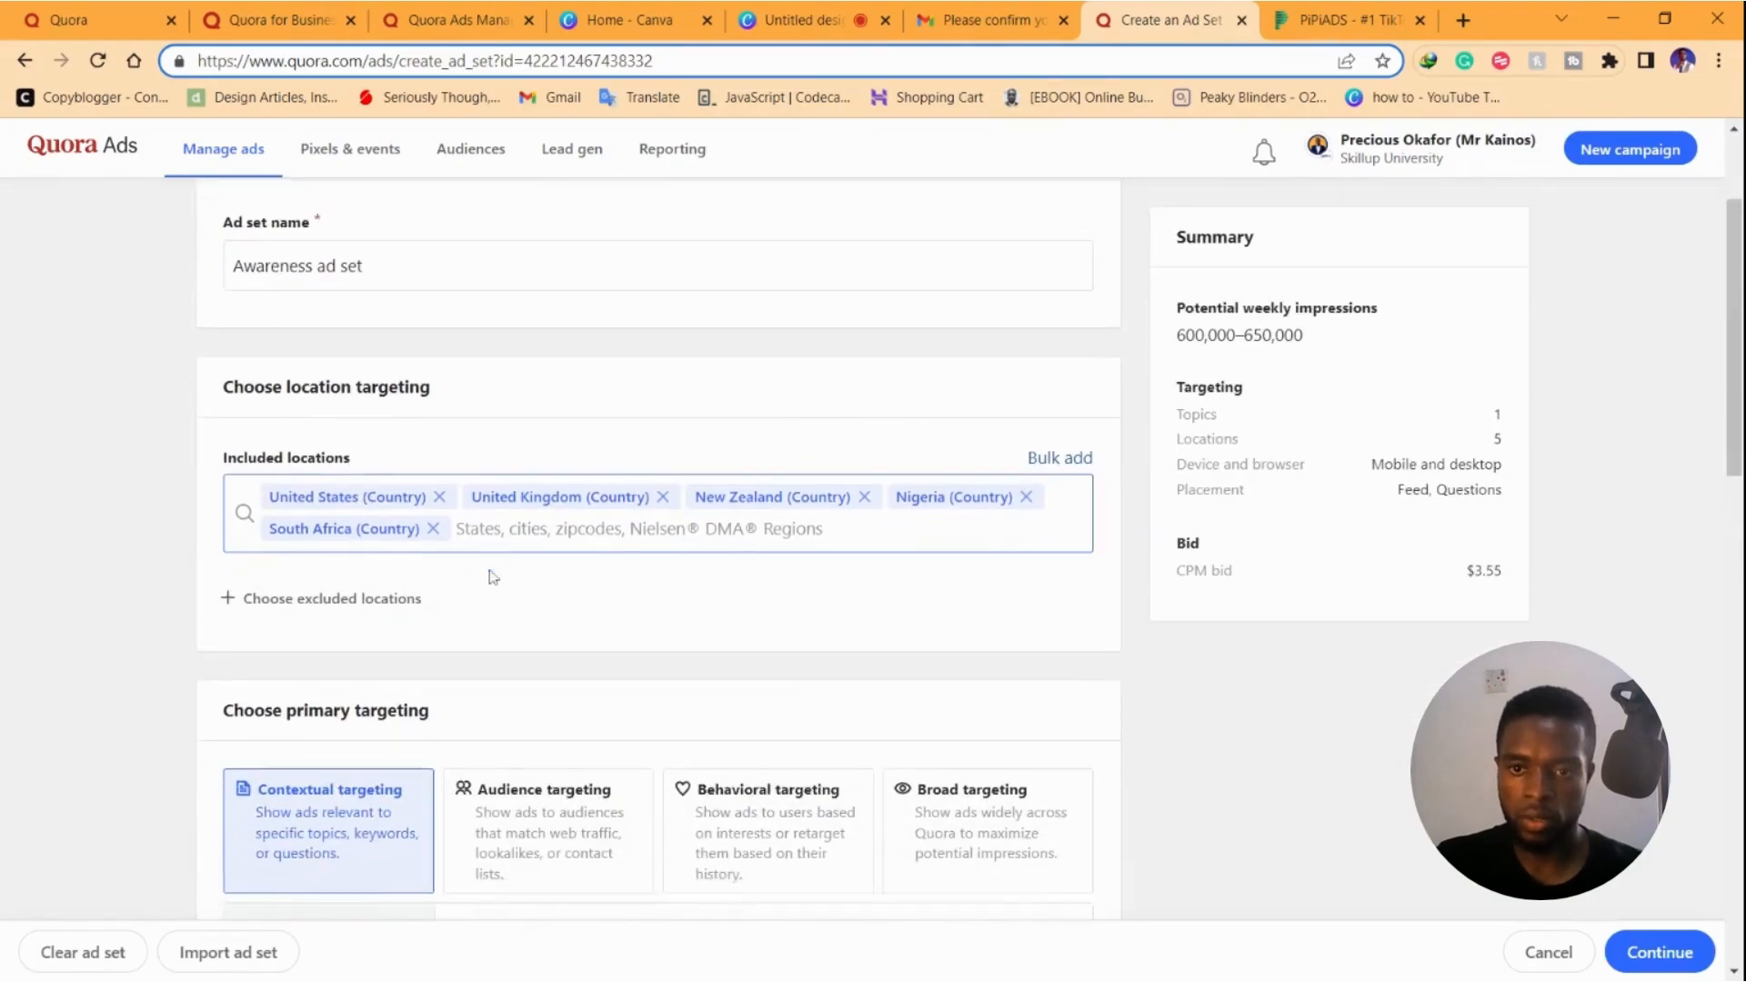
pyautogui.scroll(2, 409, 419)
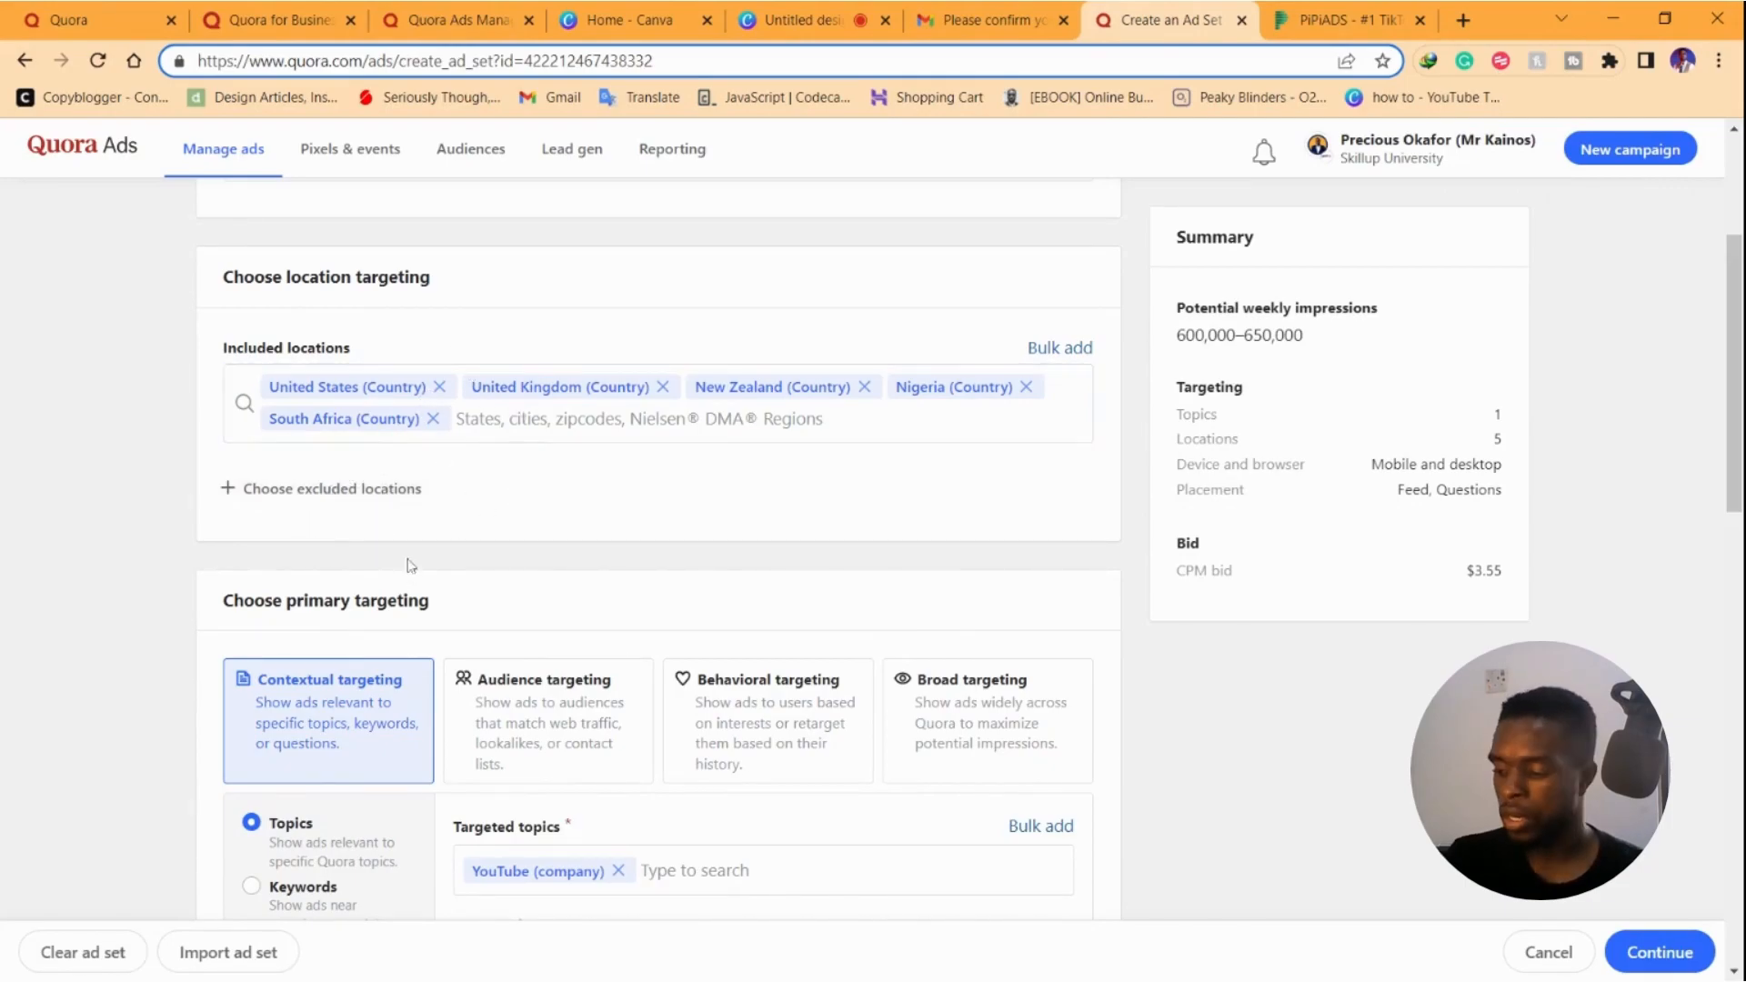
pyautogui.scroll(-3, 363, 368)
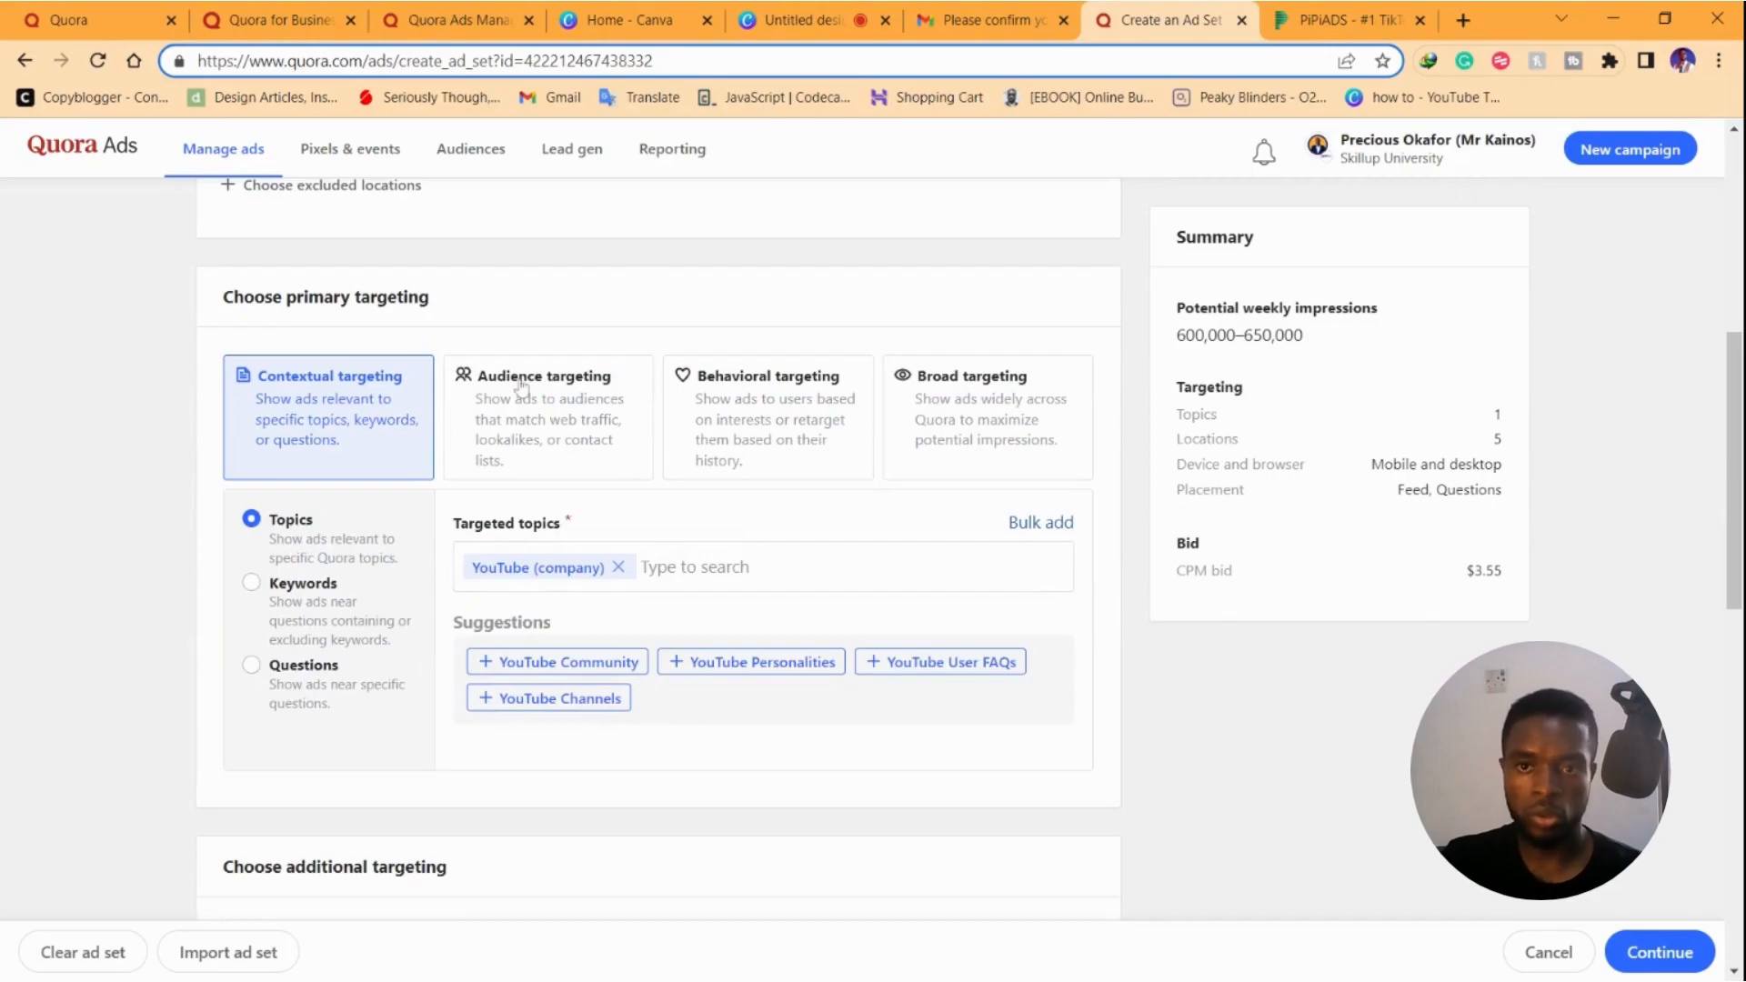
pyautogui.scroll(-5, 544, 418)
pyautogui.scroll(-5, 1056, 569)
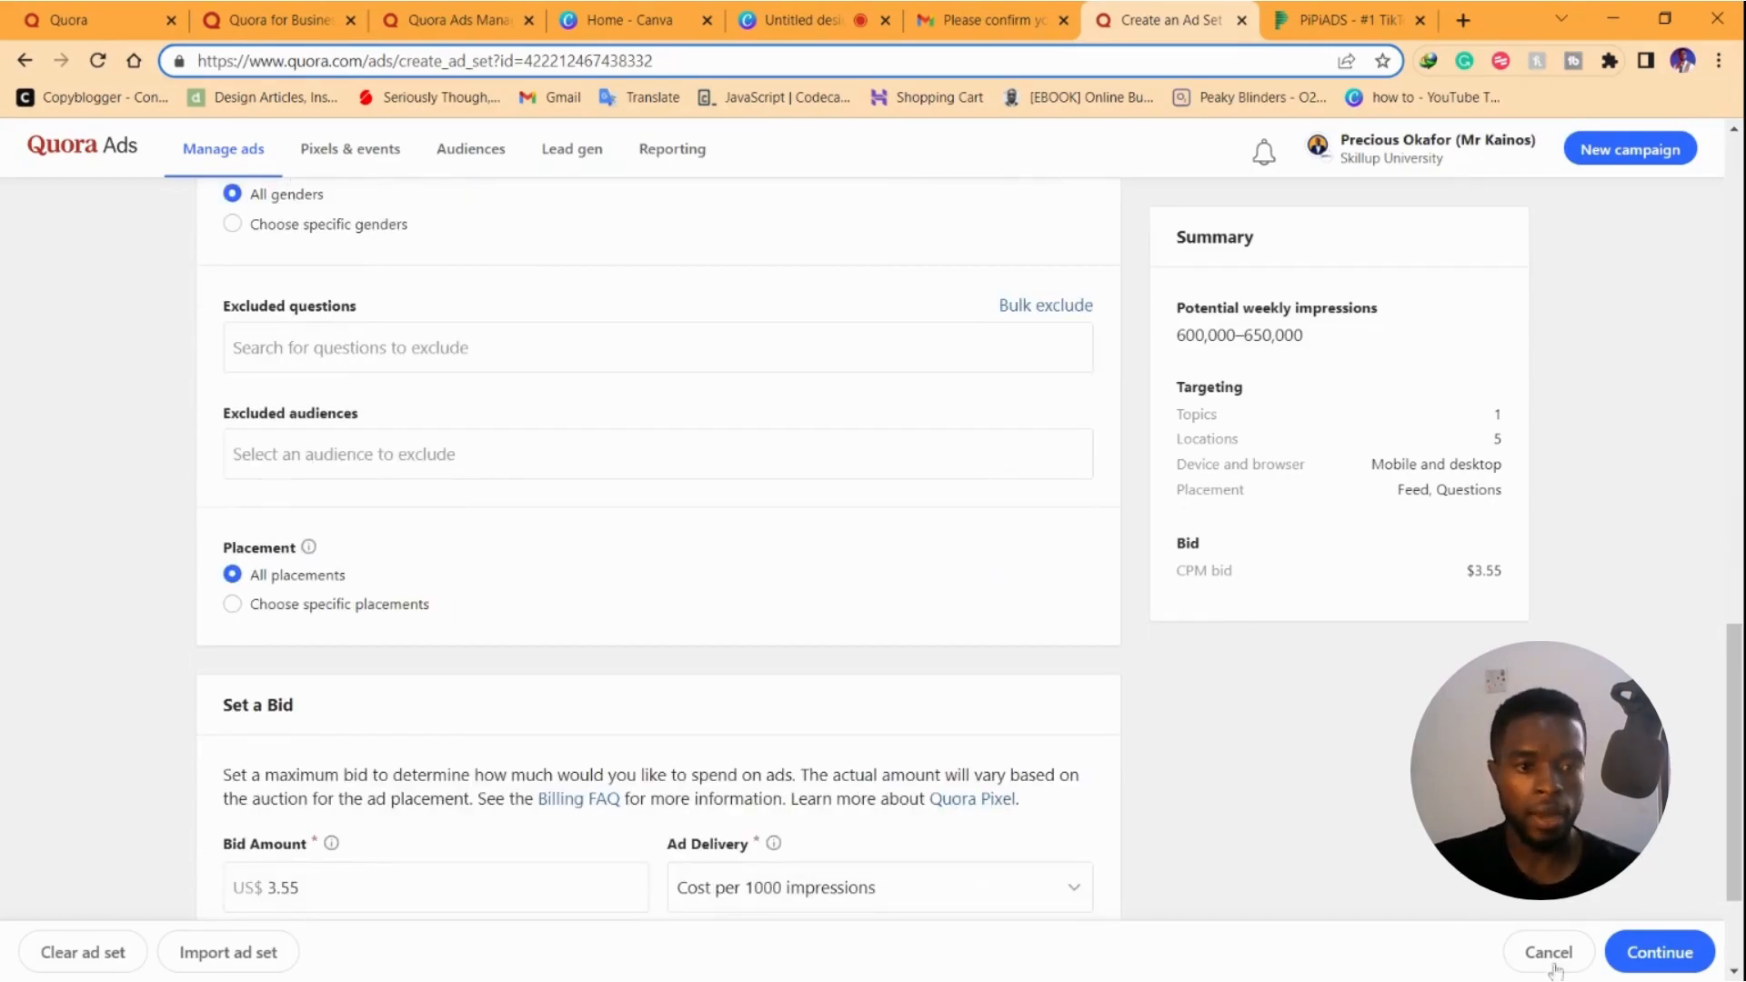
# On the Ad step, compare the video, text and promoted-answer previews, then choose Image Ad
pyautogui.click(1660, 952)
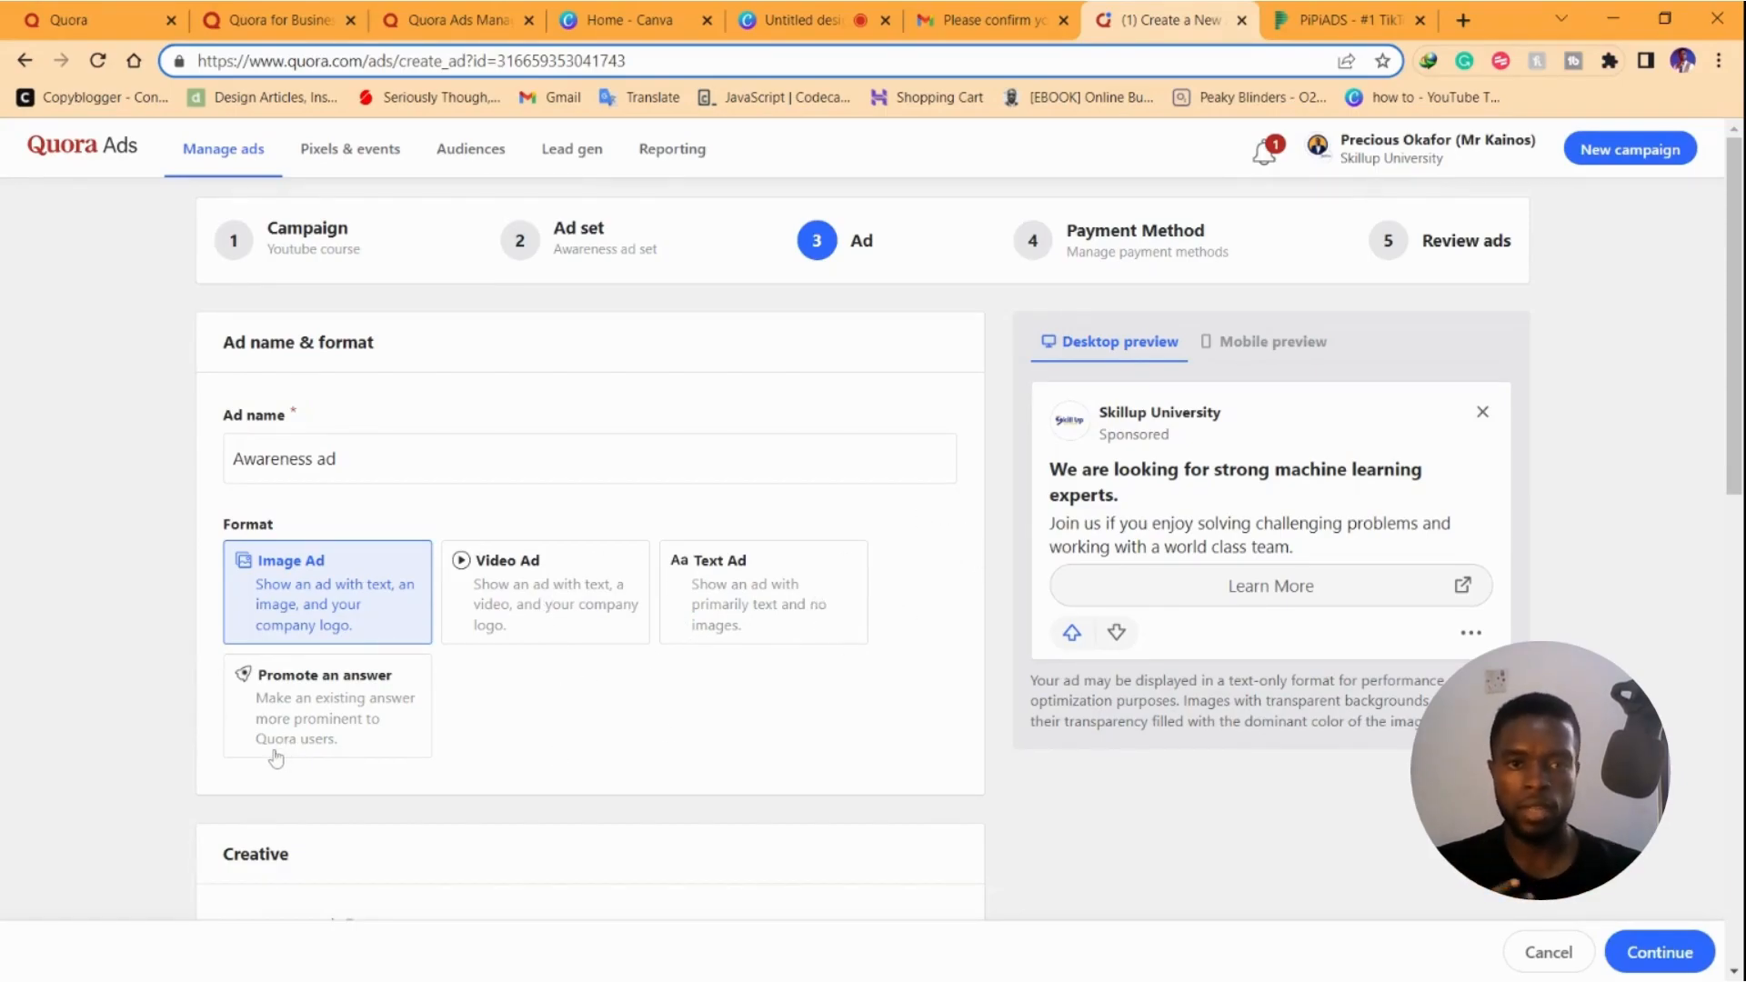
pyautogui.click(541, 573)
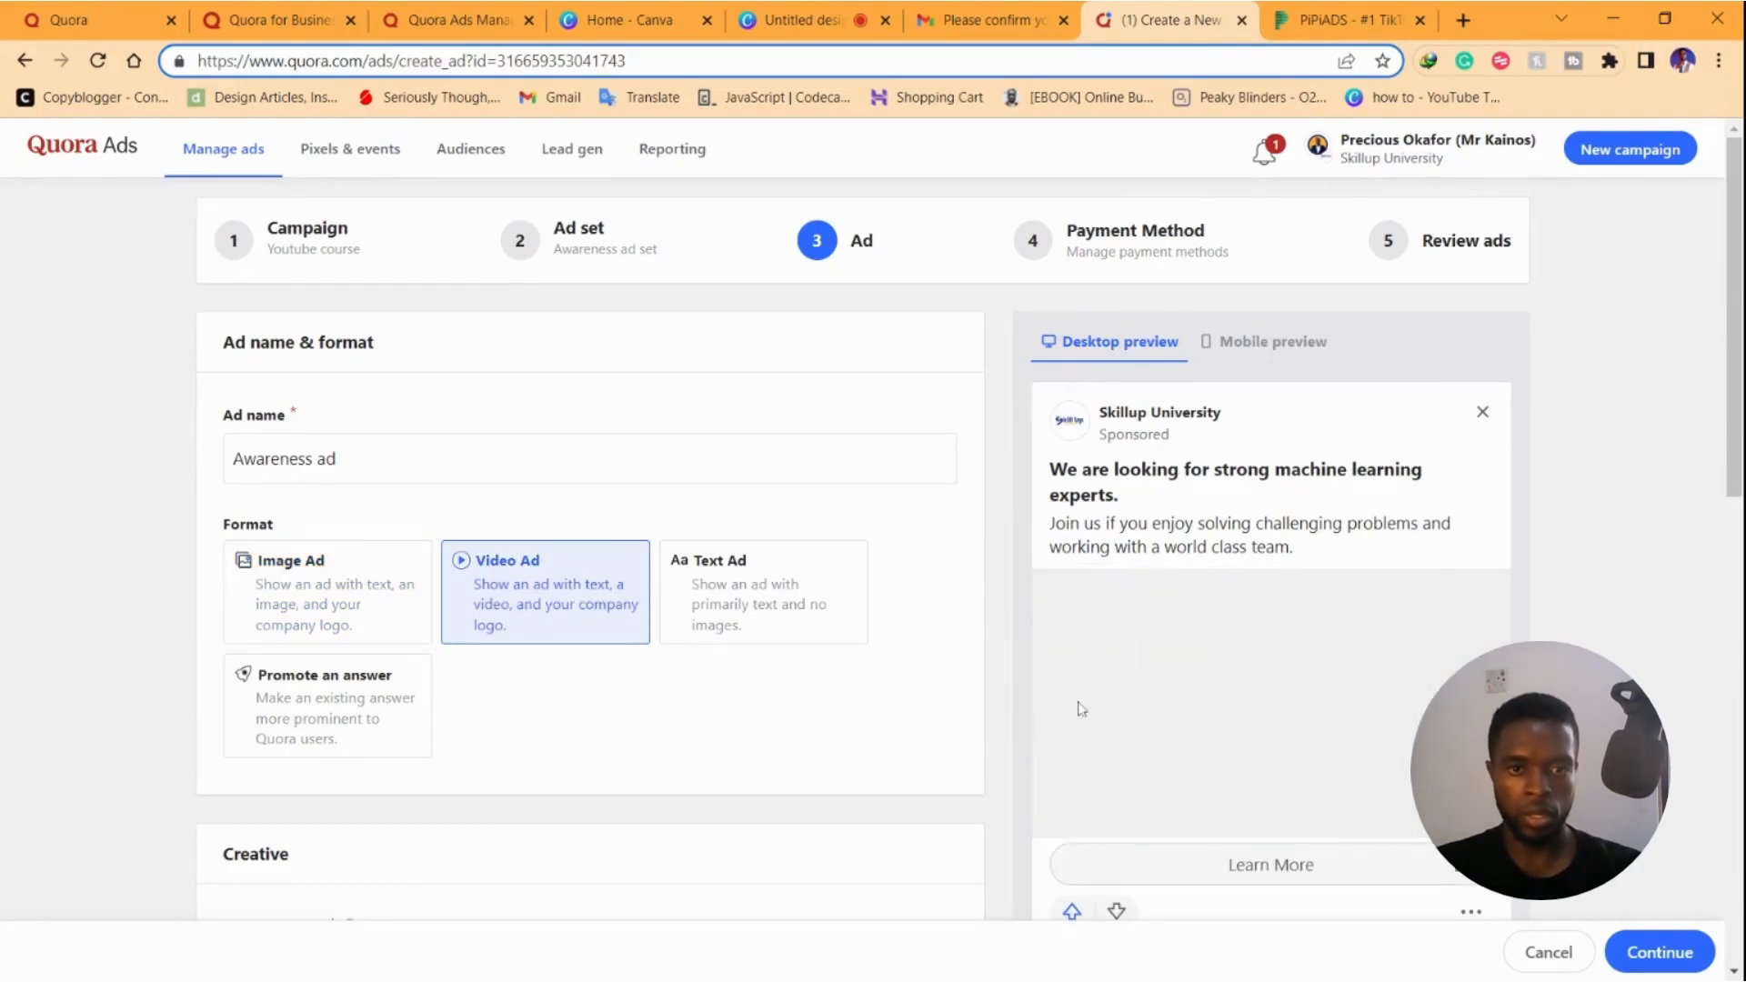
pyautogui.click(735, 591)
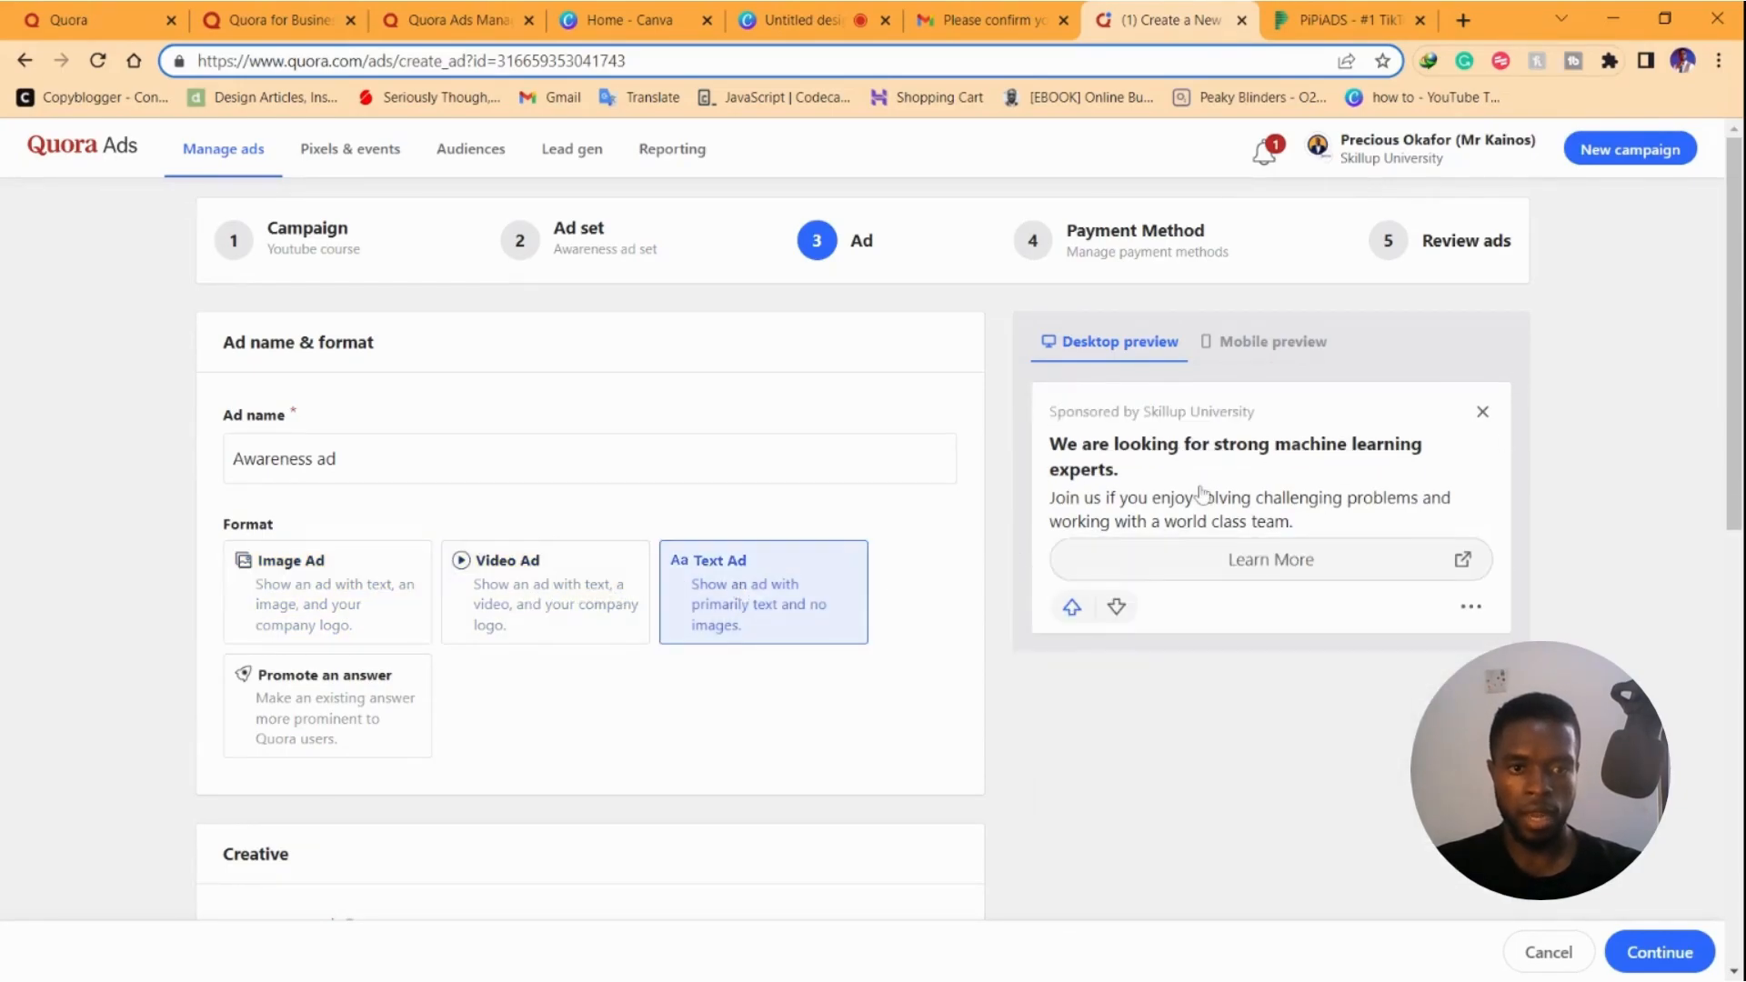
pyautogui.click(344, 700)
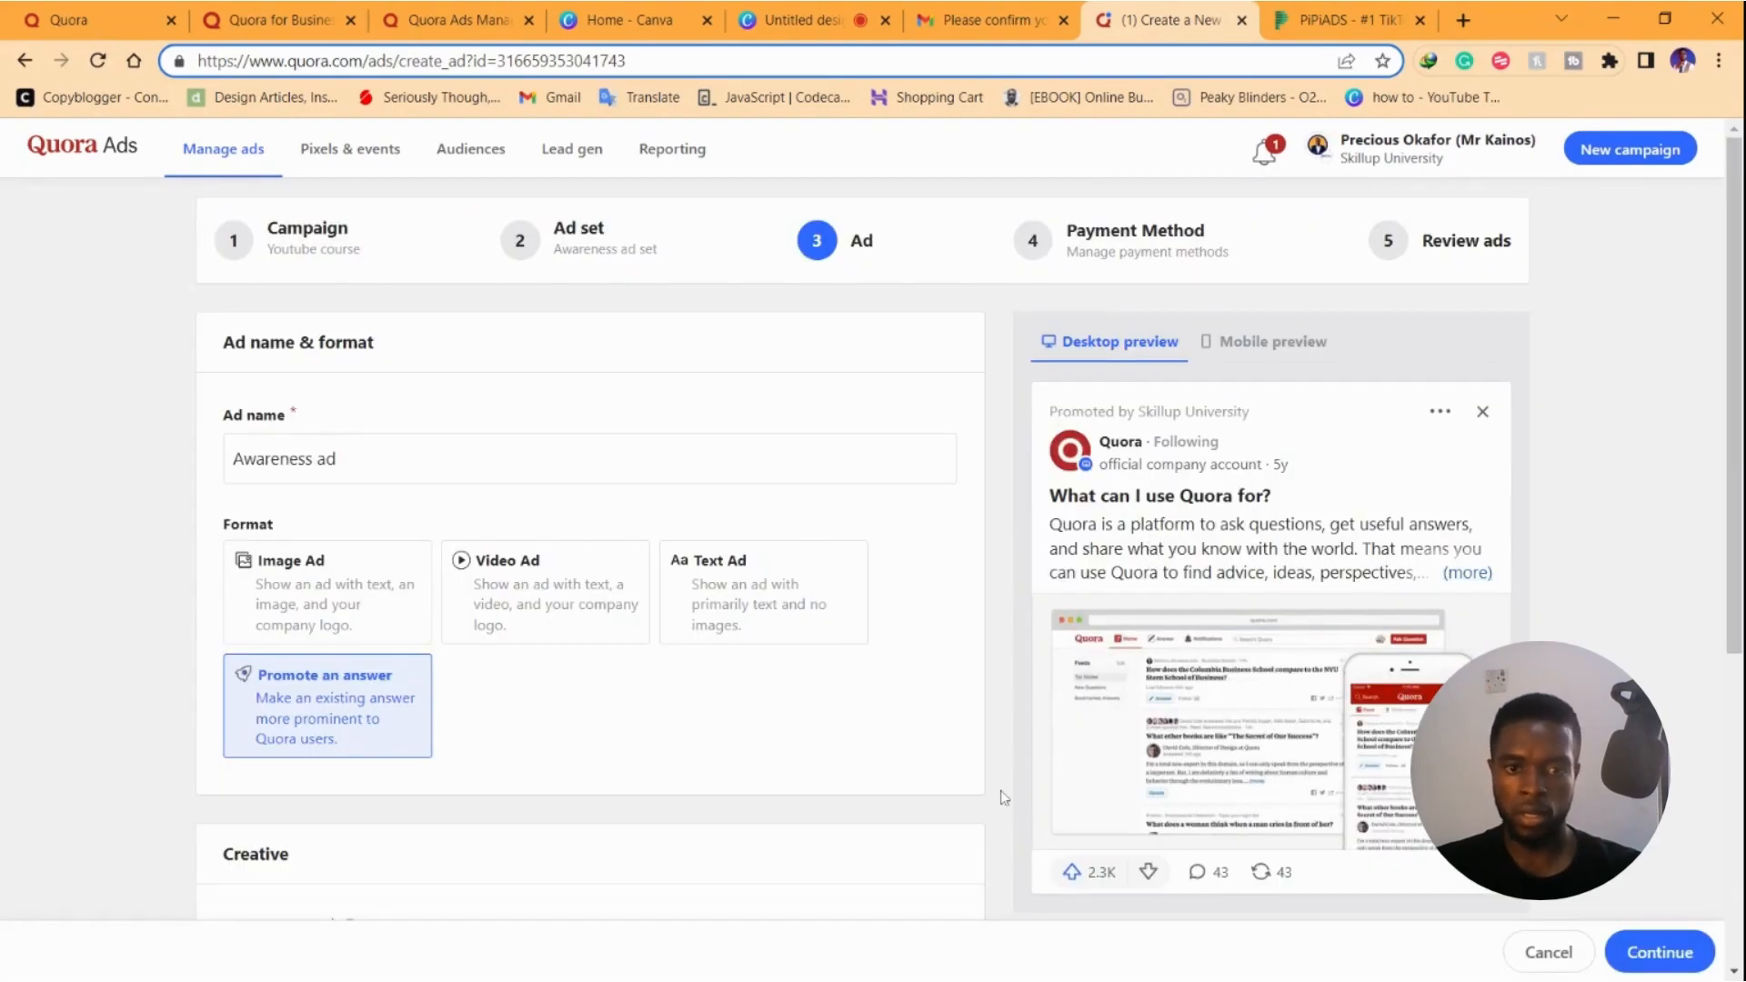
pyautogui.click(244, 626)
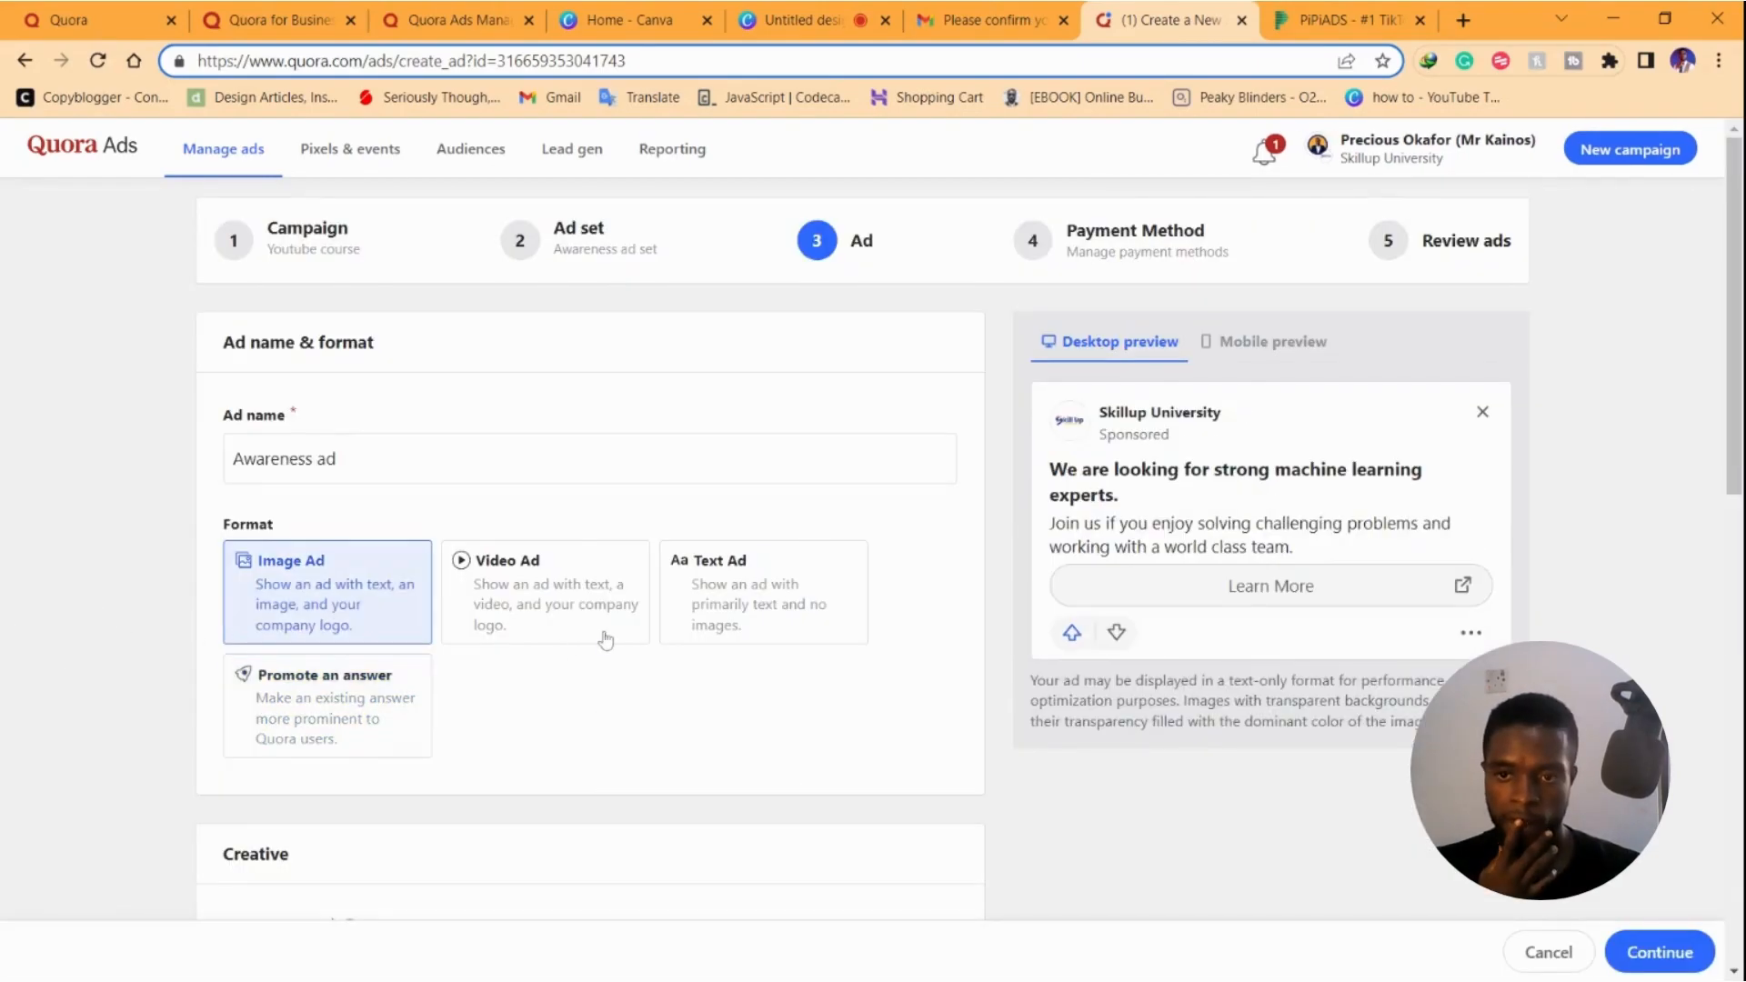
# Enter the headline 'Want to grow your Youtube channel?' and move to the body text
pyautogui.scroll(-5, 437, 641)
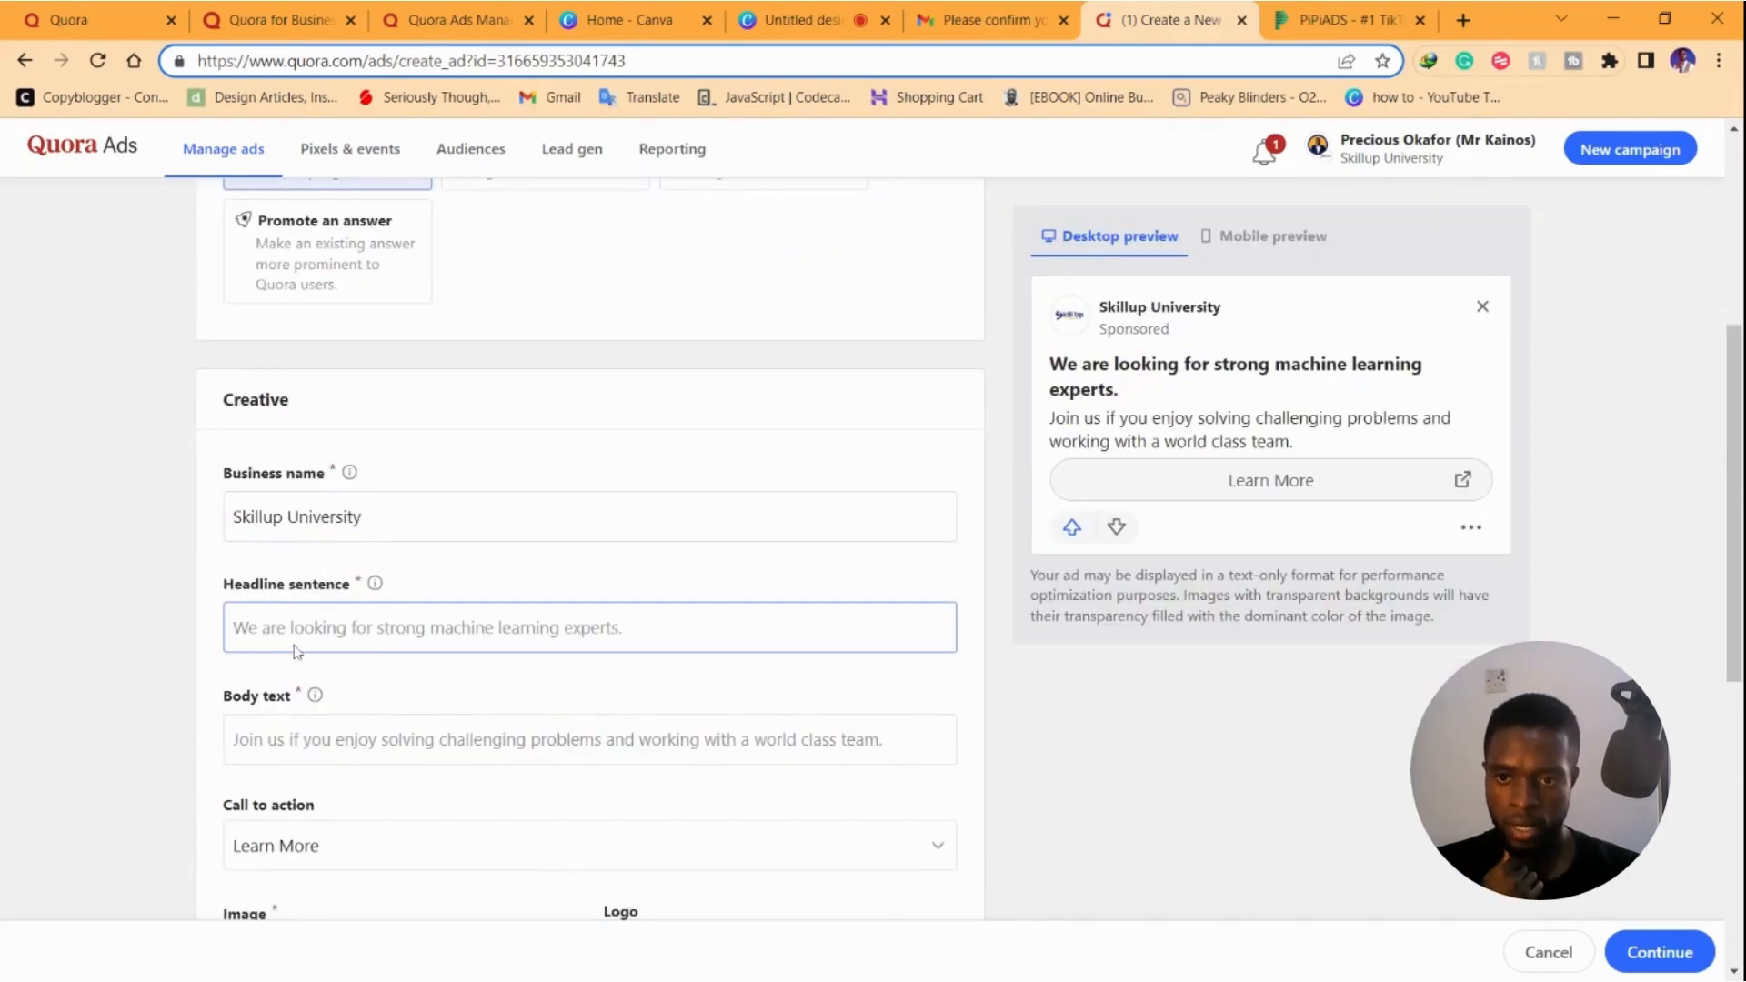
pyautogui.write('Want to ')
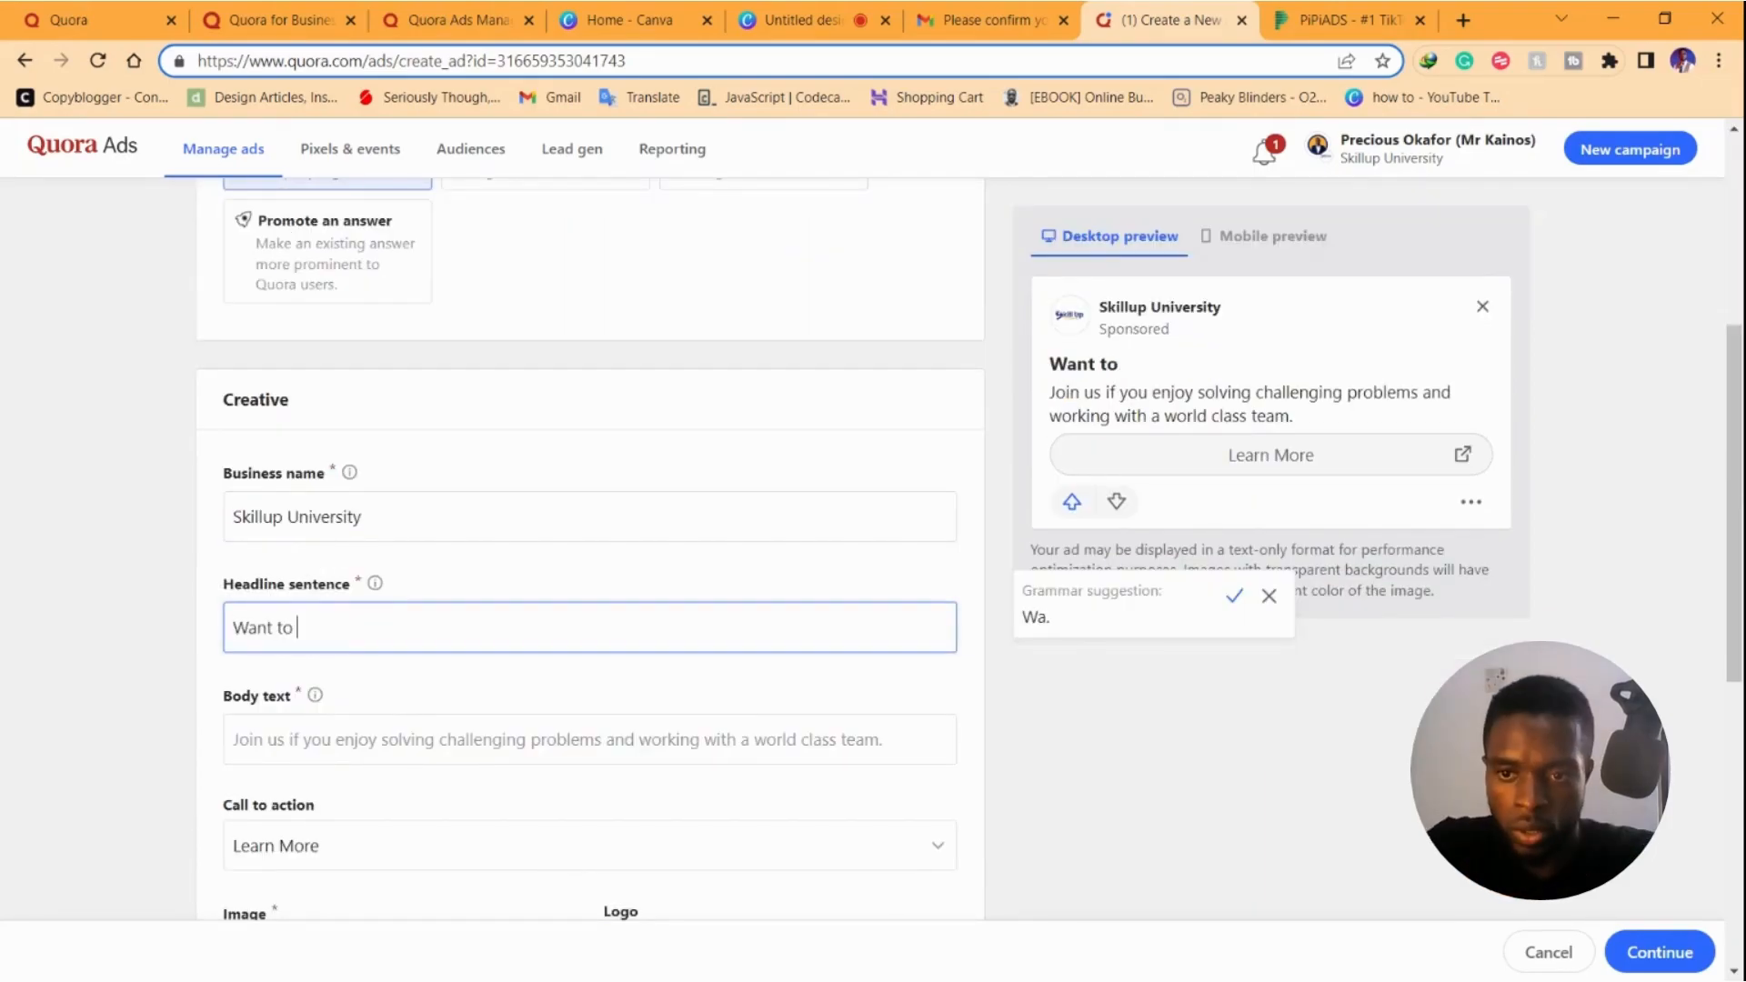
pyautogui.write('grow your Youtube channel?')
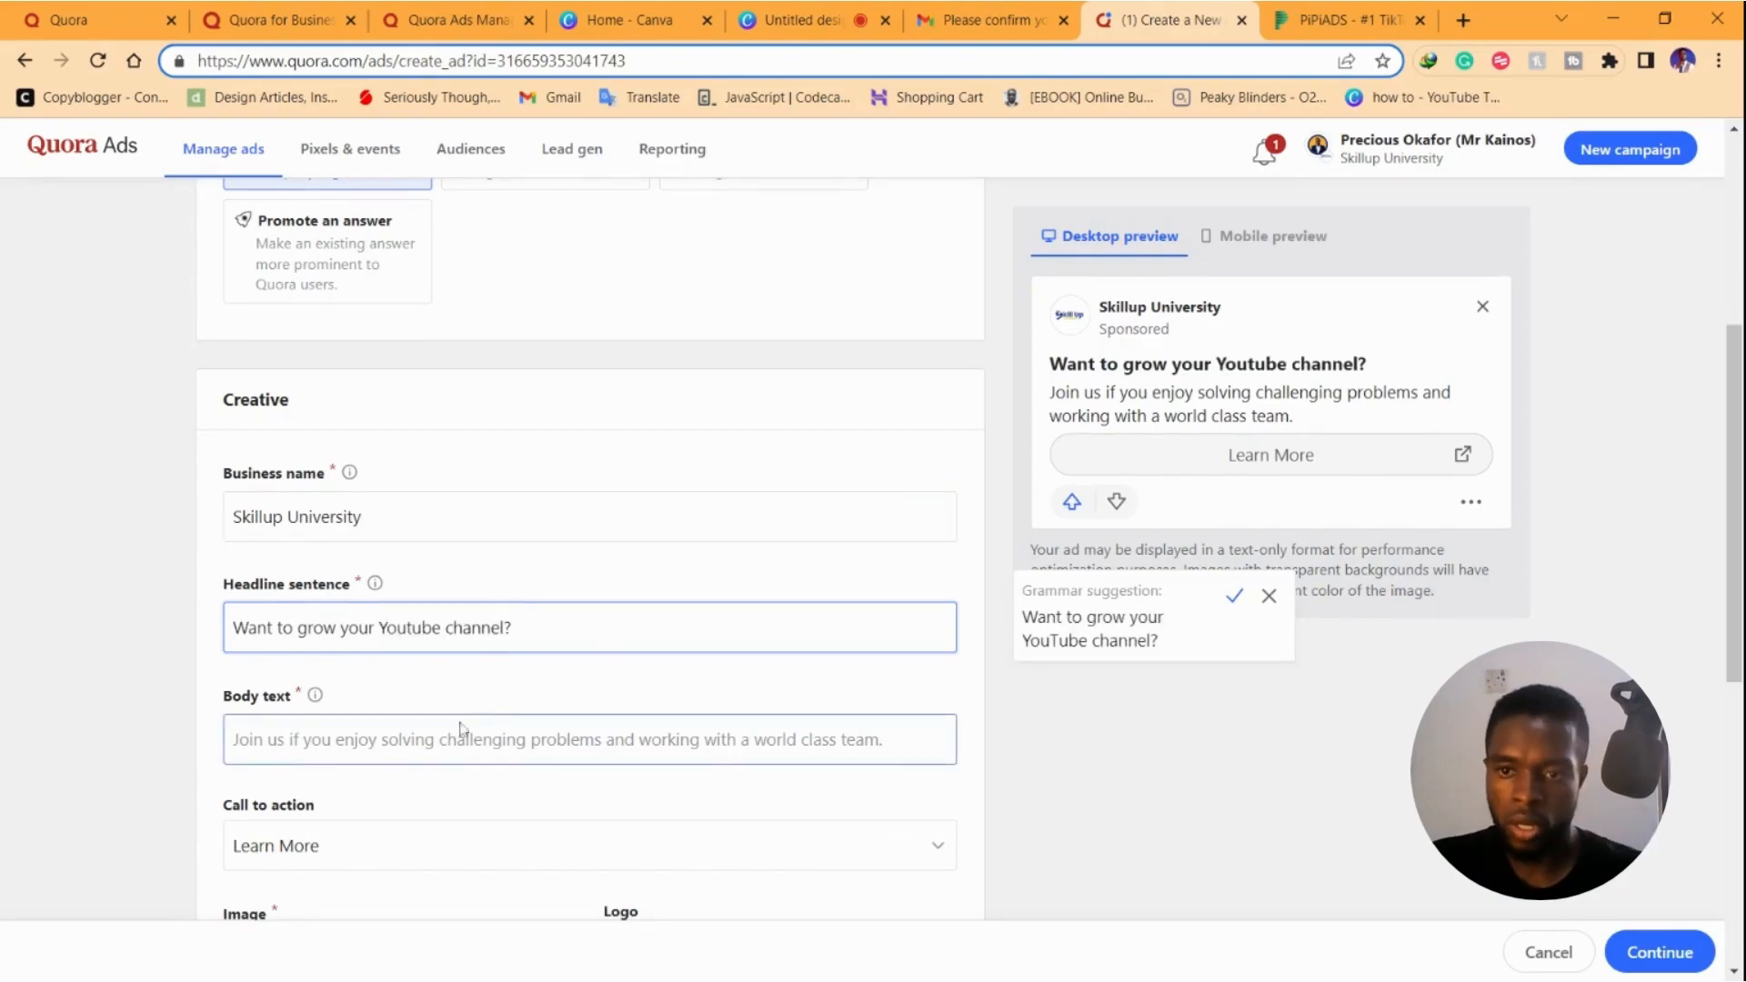
pyautogui.press('Tab')
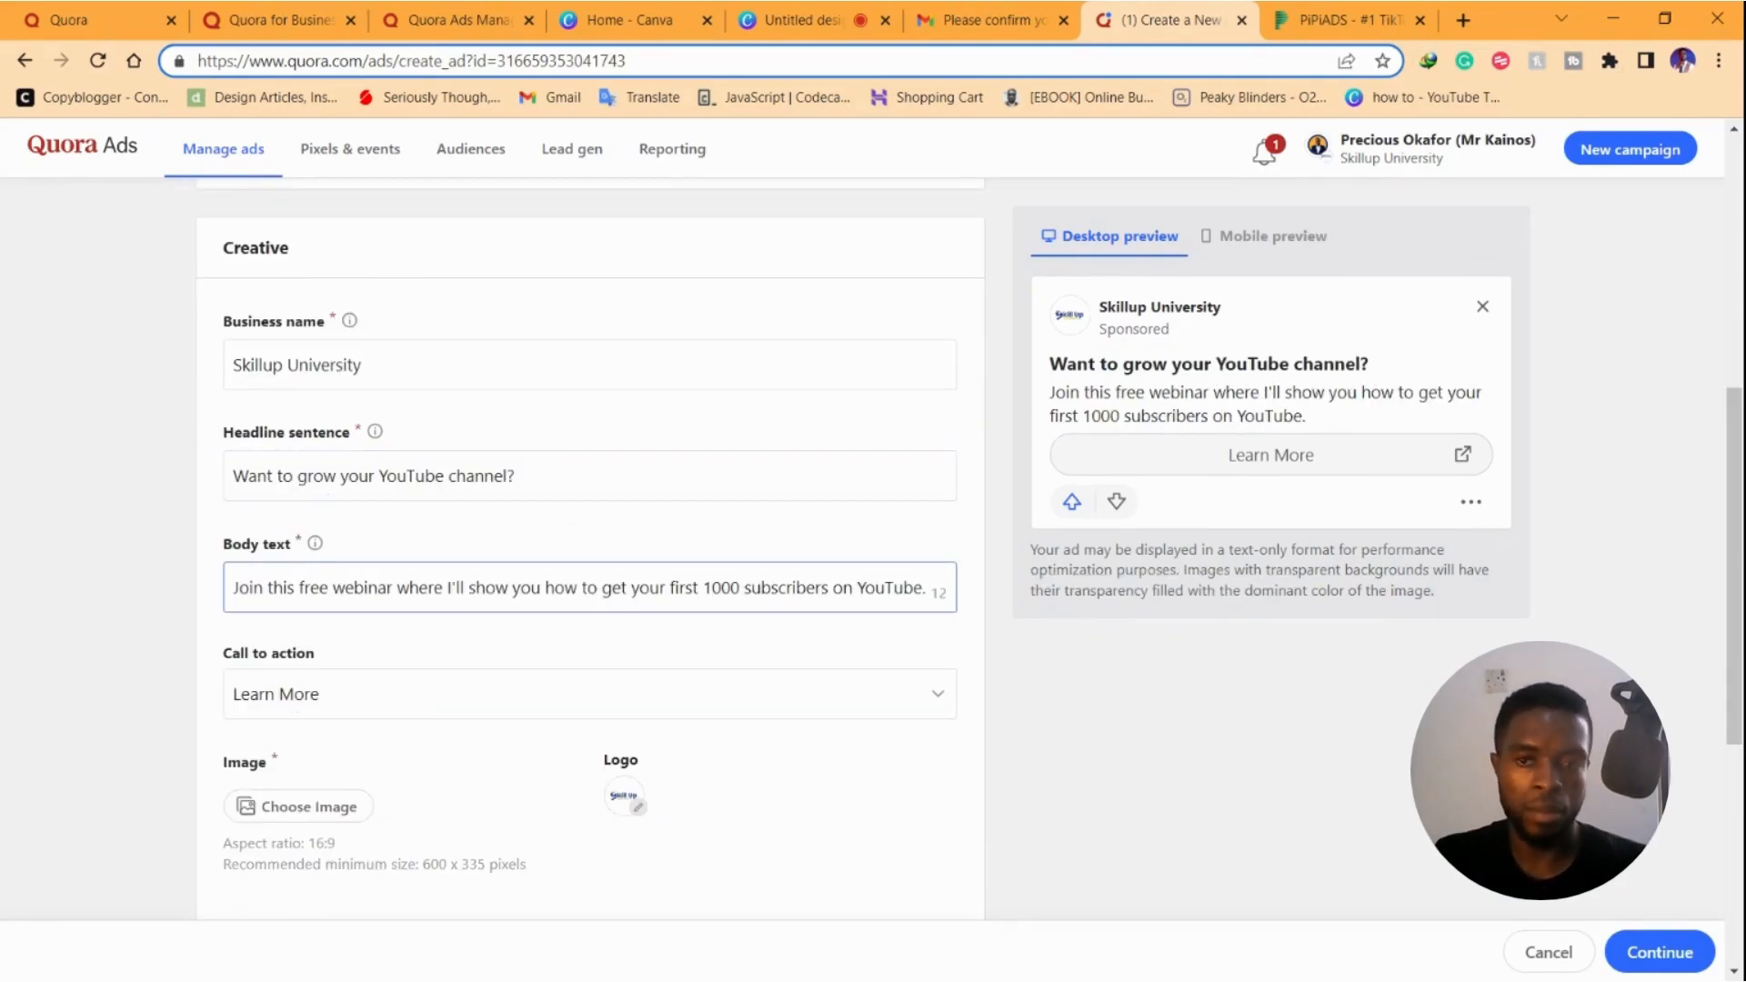
# Paste youtubecashmachine.com/course as the landing page URL
pyautogui.scroll(-2, 362, 569)
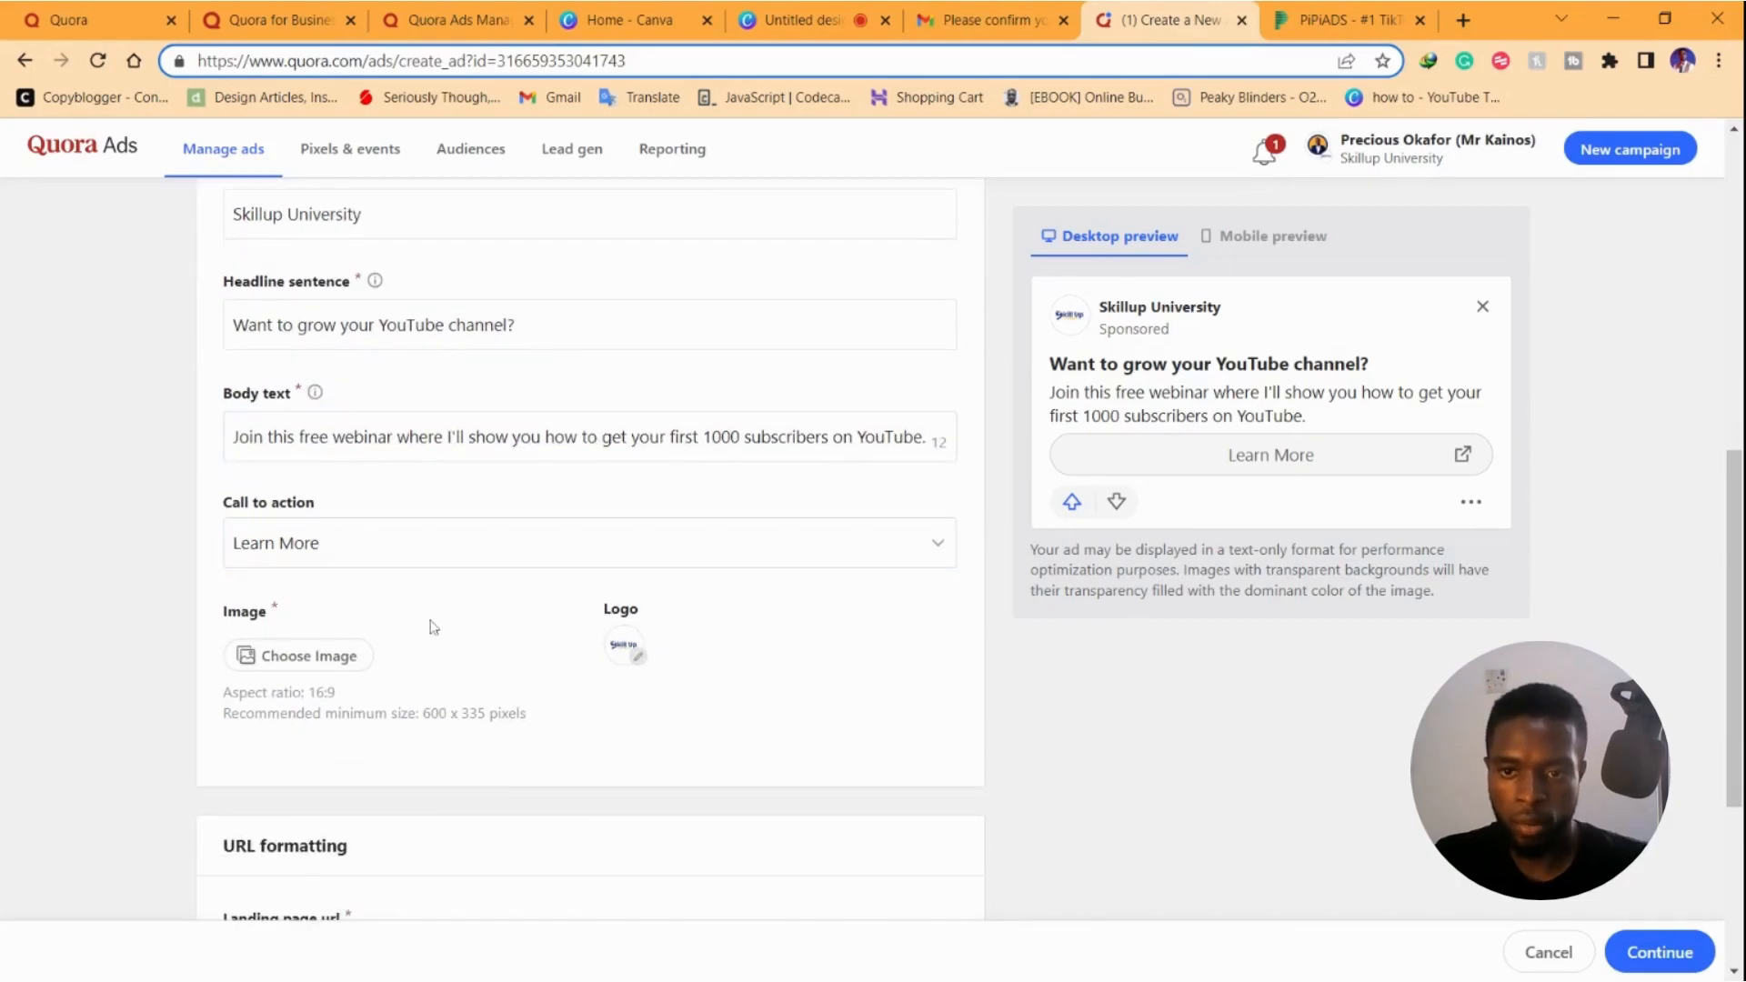
pyautogui.scroll(-2, 430, 625)
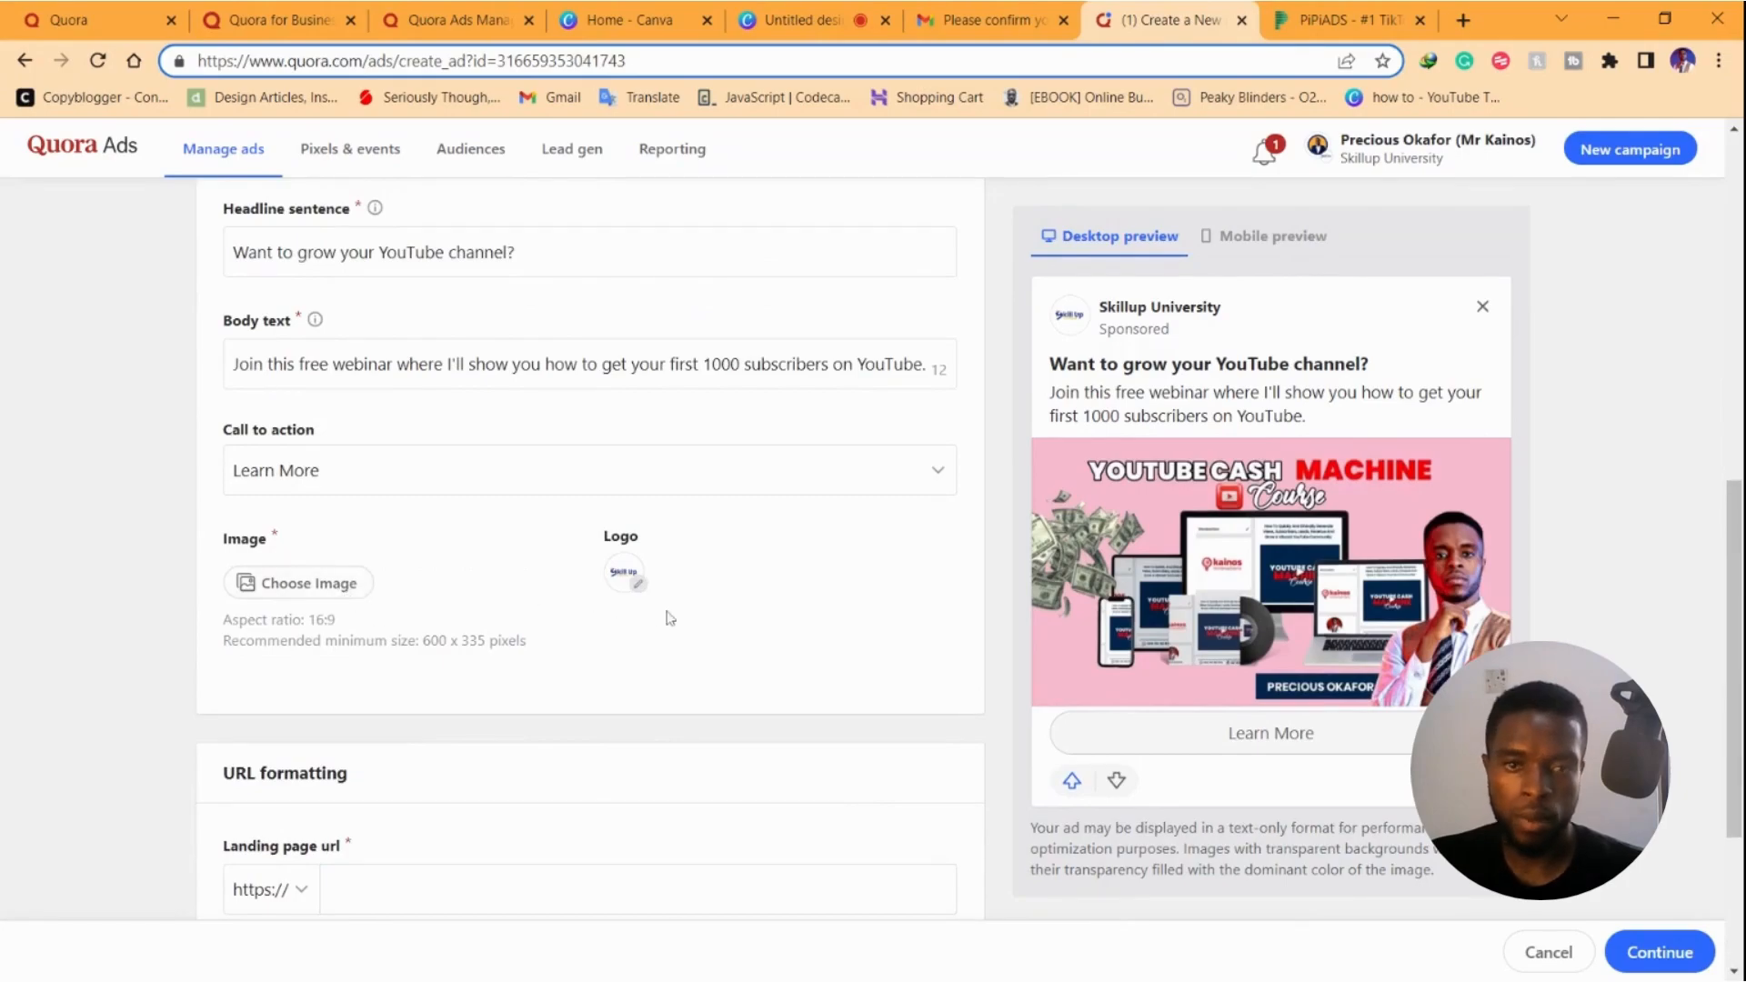
pyautogui.scroll(-2, 663, 618)
pyautogui.click(499, 737)
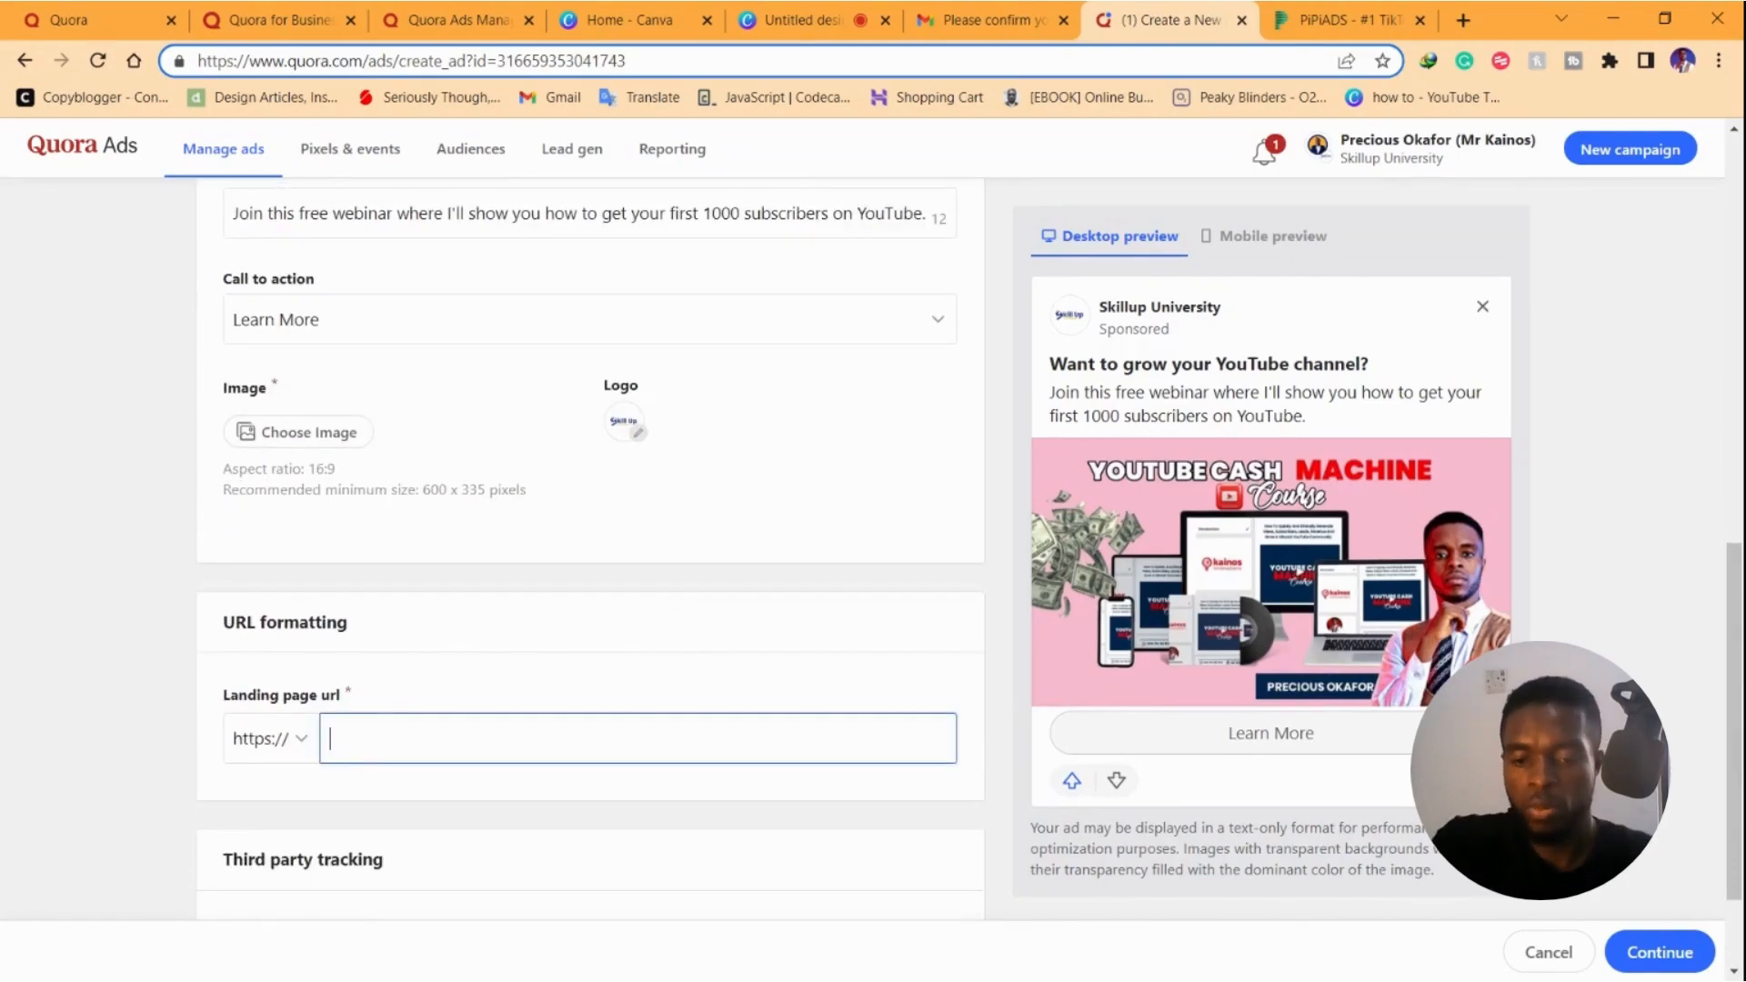
pyautogui.write('youtubecashmachine.com/course')
pyautogui.scroll(-2, 461, 760)
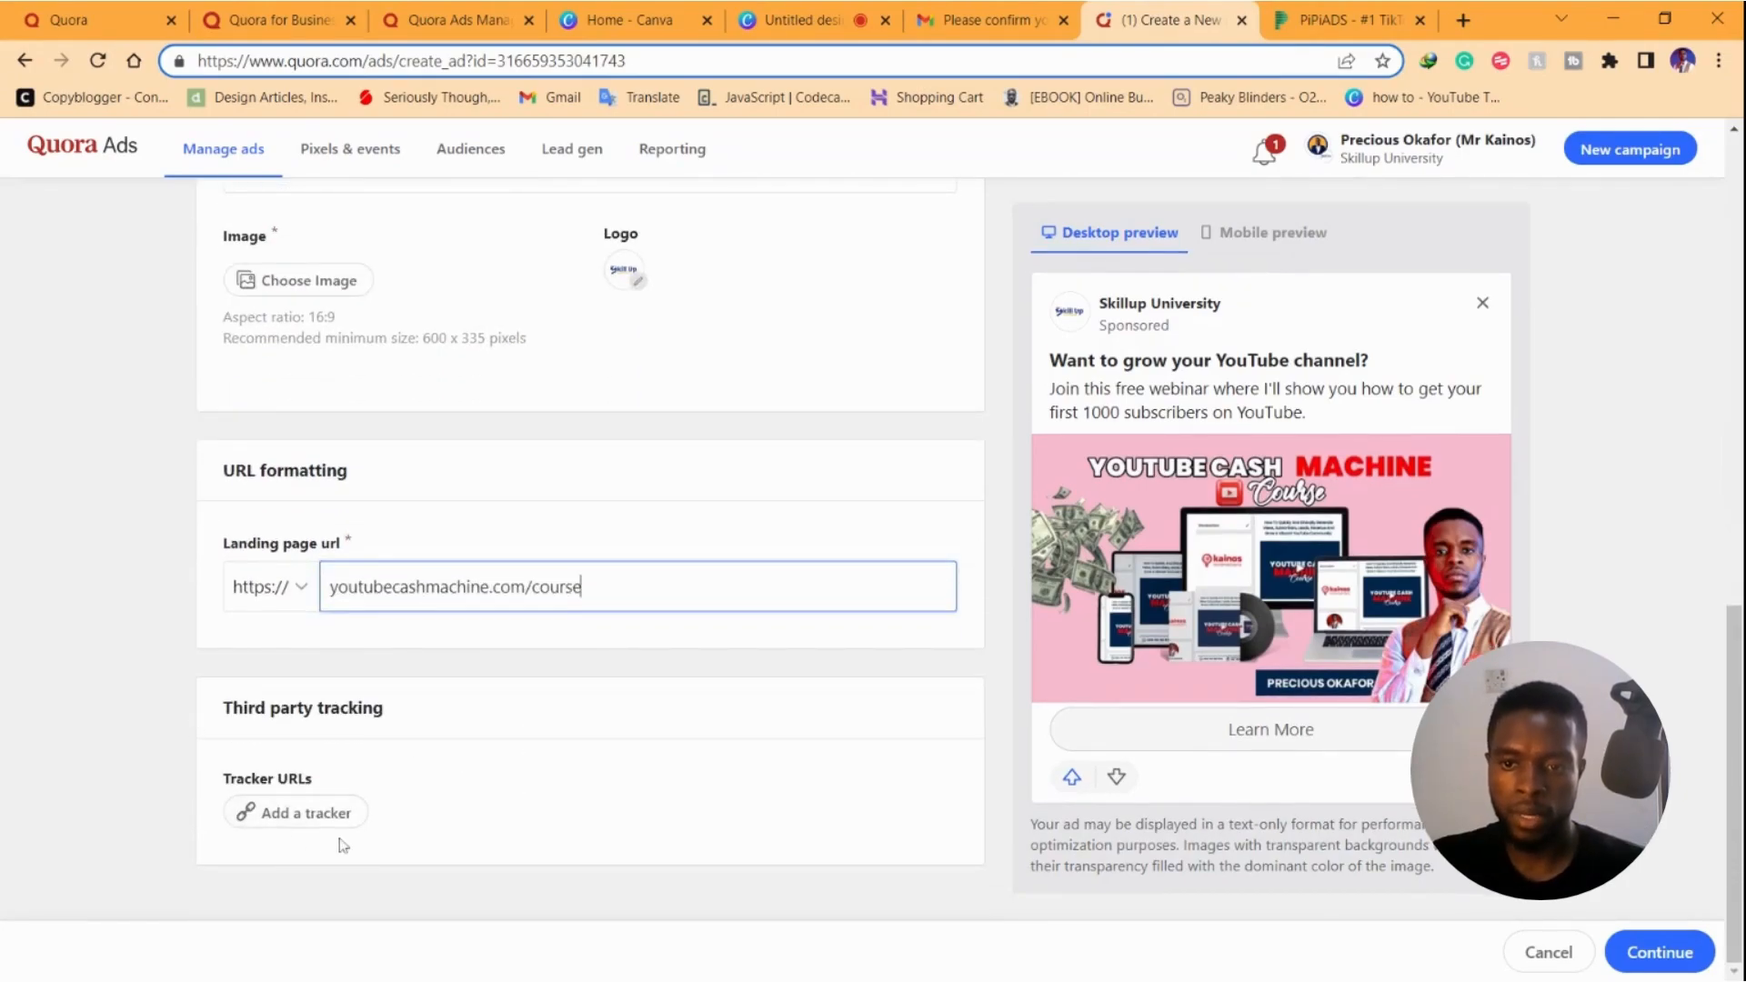
pyautogui.scroll(10, 818, 761)
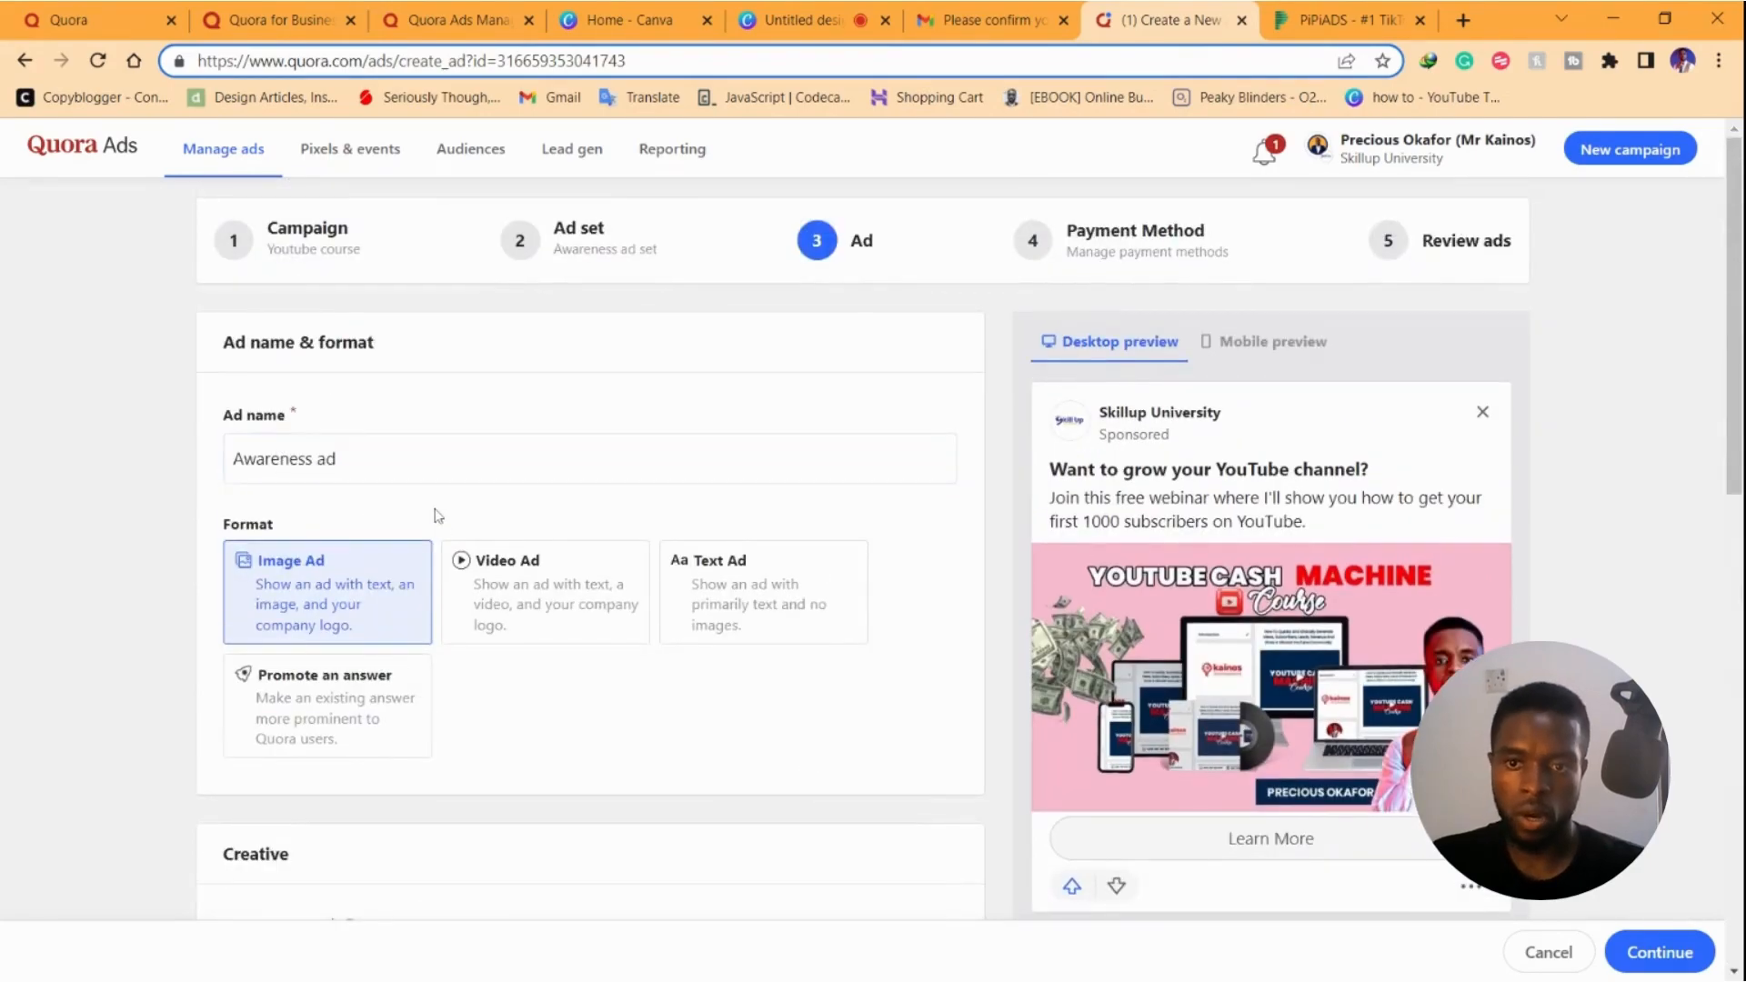
pyautogui.scroll(-2, 382, 464)
pyautogui.scroll(-4, 336, 425)
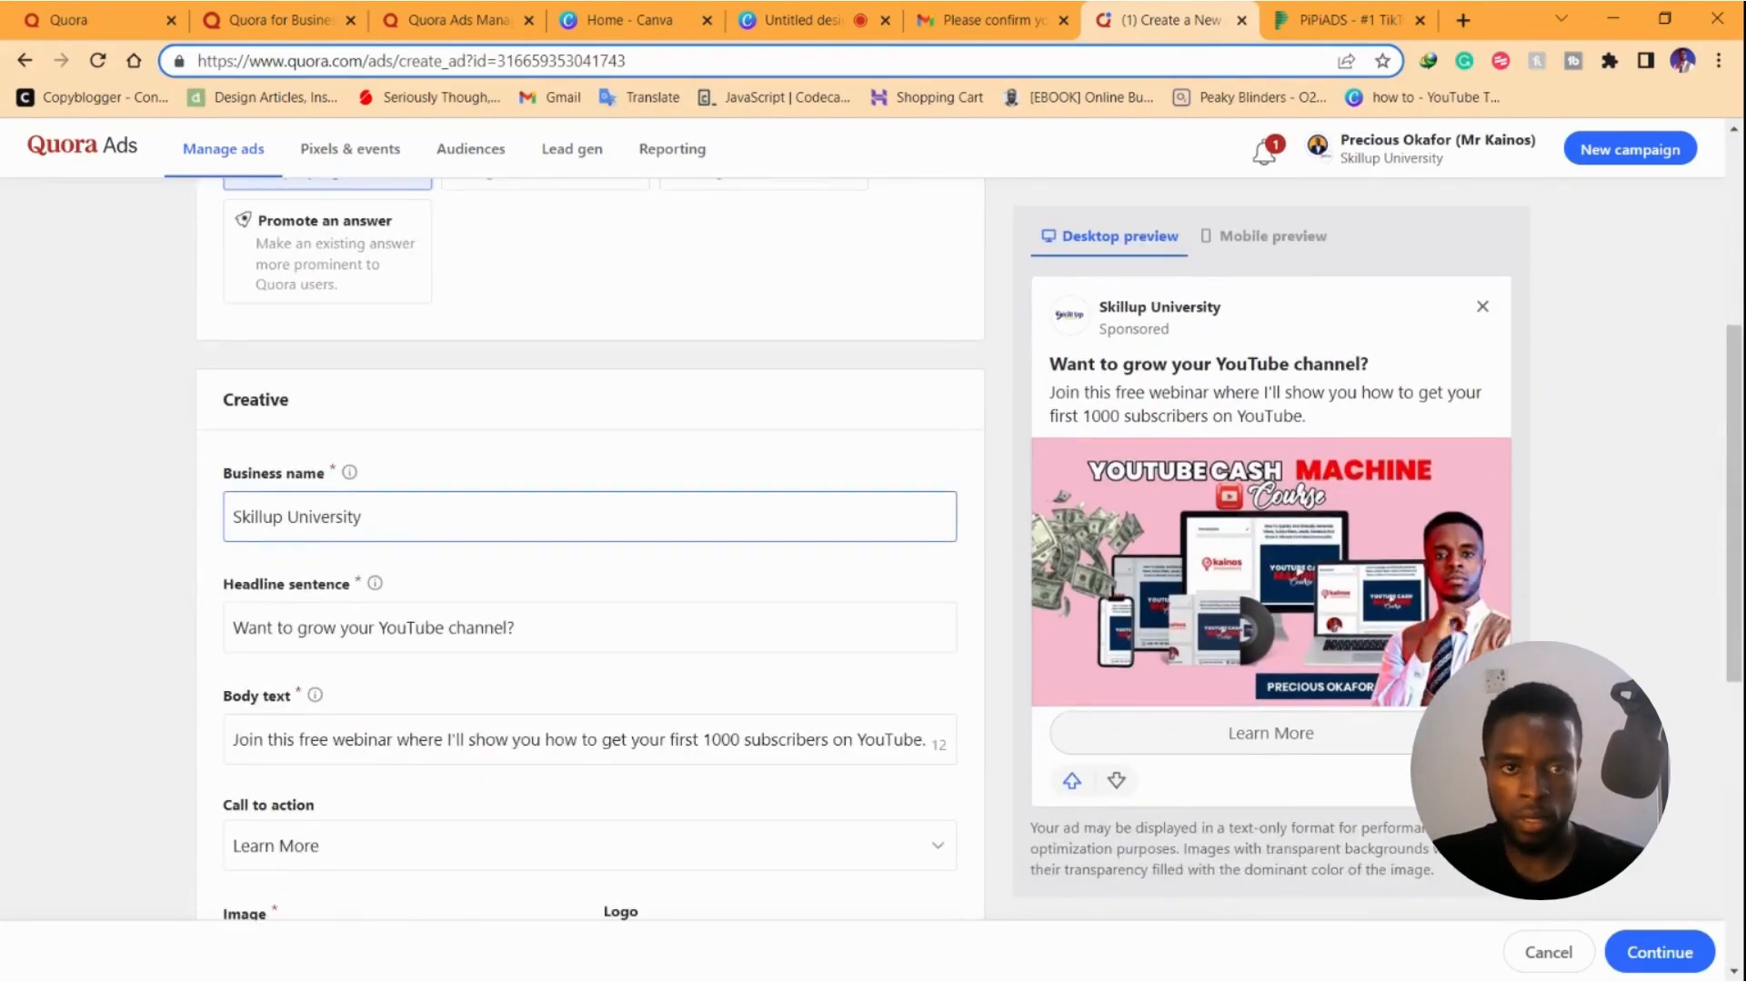
pyautogui.scroll(-2, 336, 517)
# Check the headline, body text and landing page address in the ad preview
pyautogui.click(315, 479)
pyautogui.scroll(8, 353, 438)
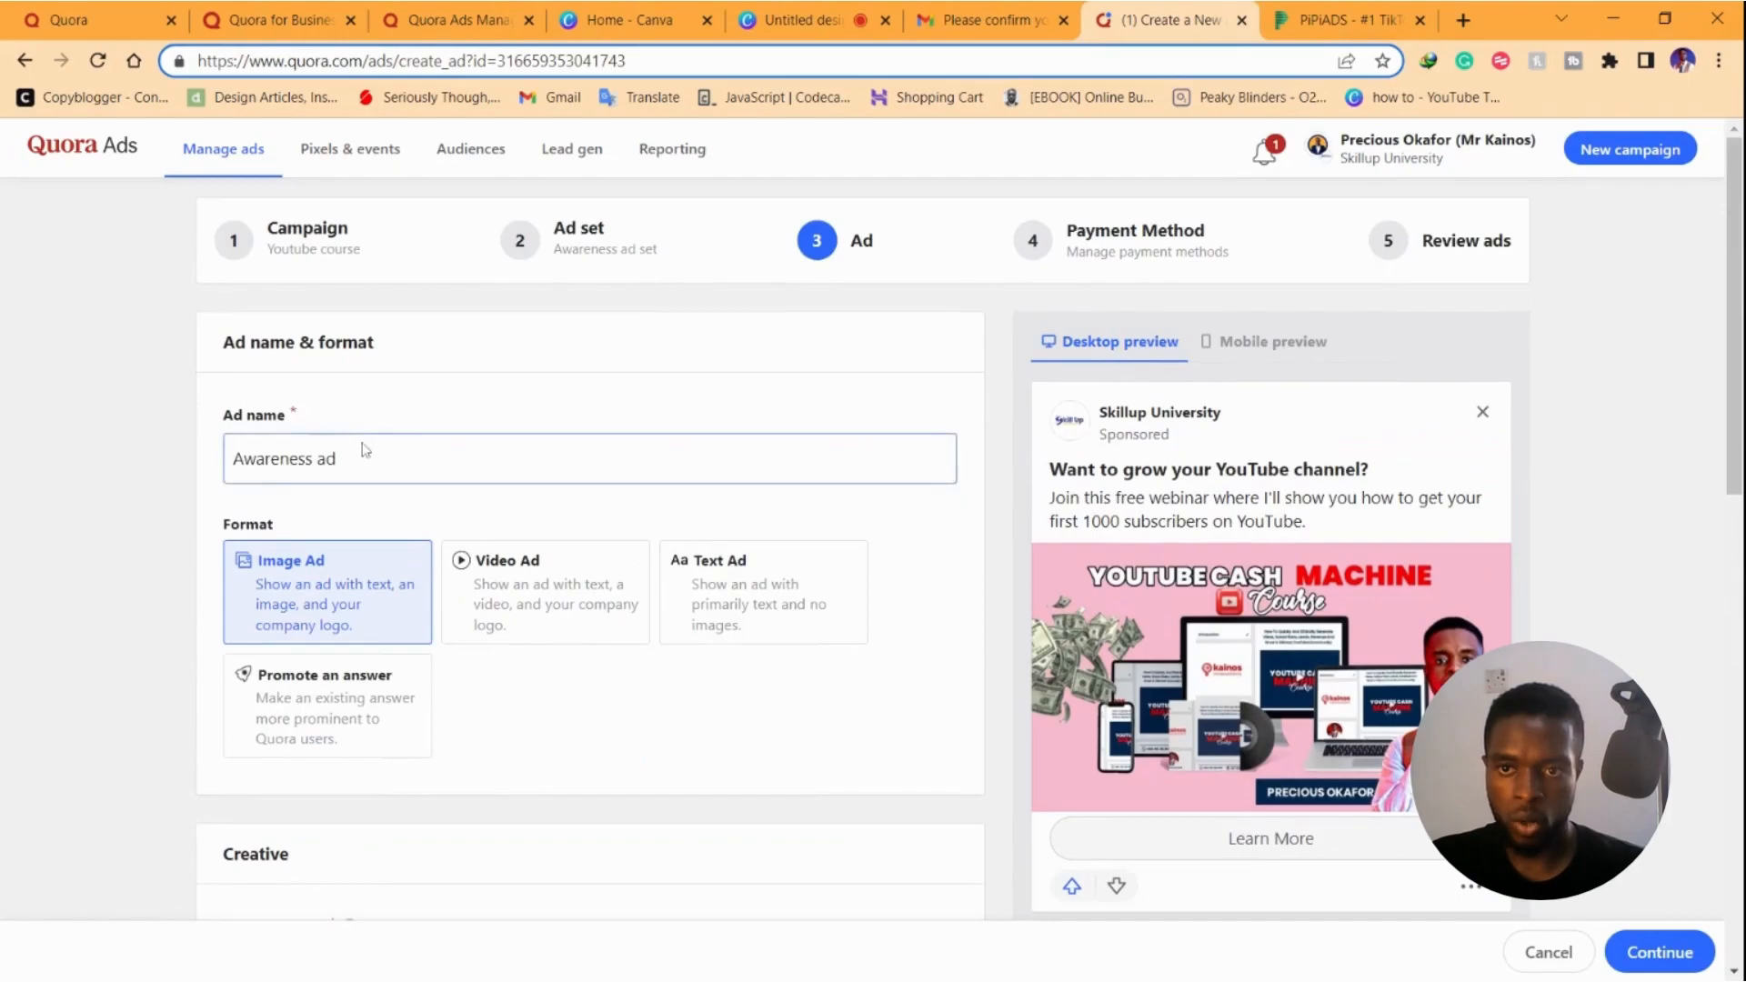
pyautogui.scroll(-4, 375, 462)
pyautogui.scroll(-2, 382, 473)
pyautogui.scroll(-2, 341, 509)
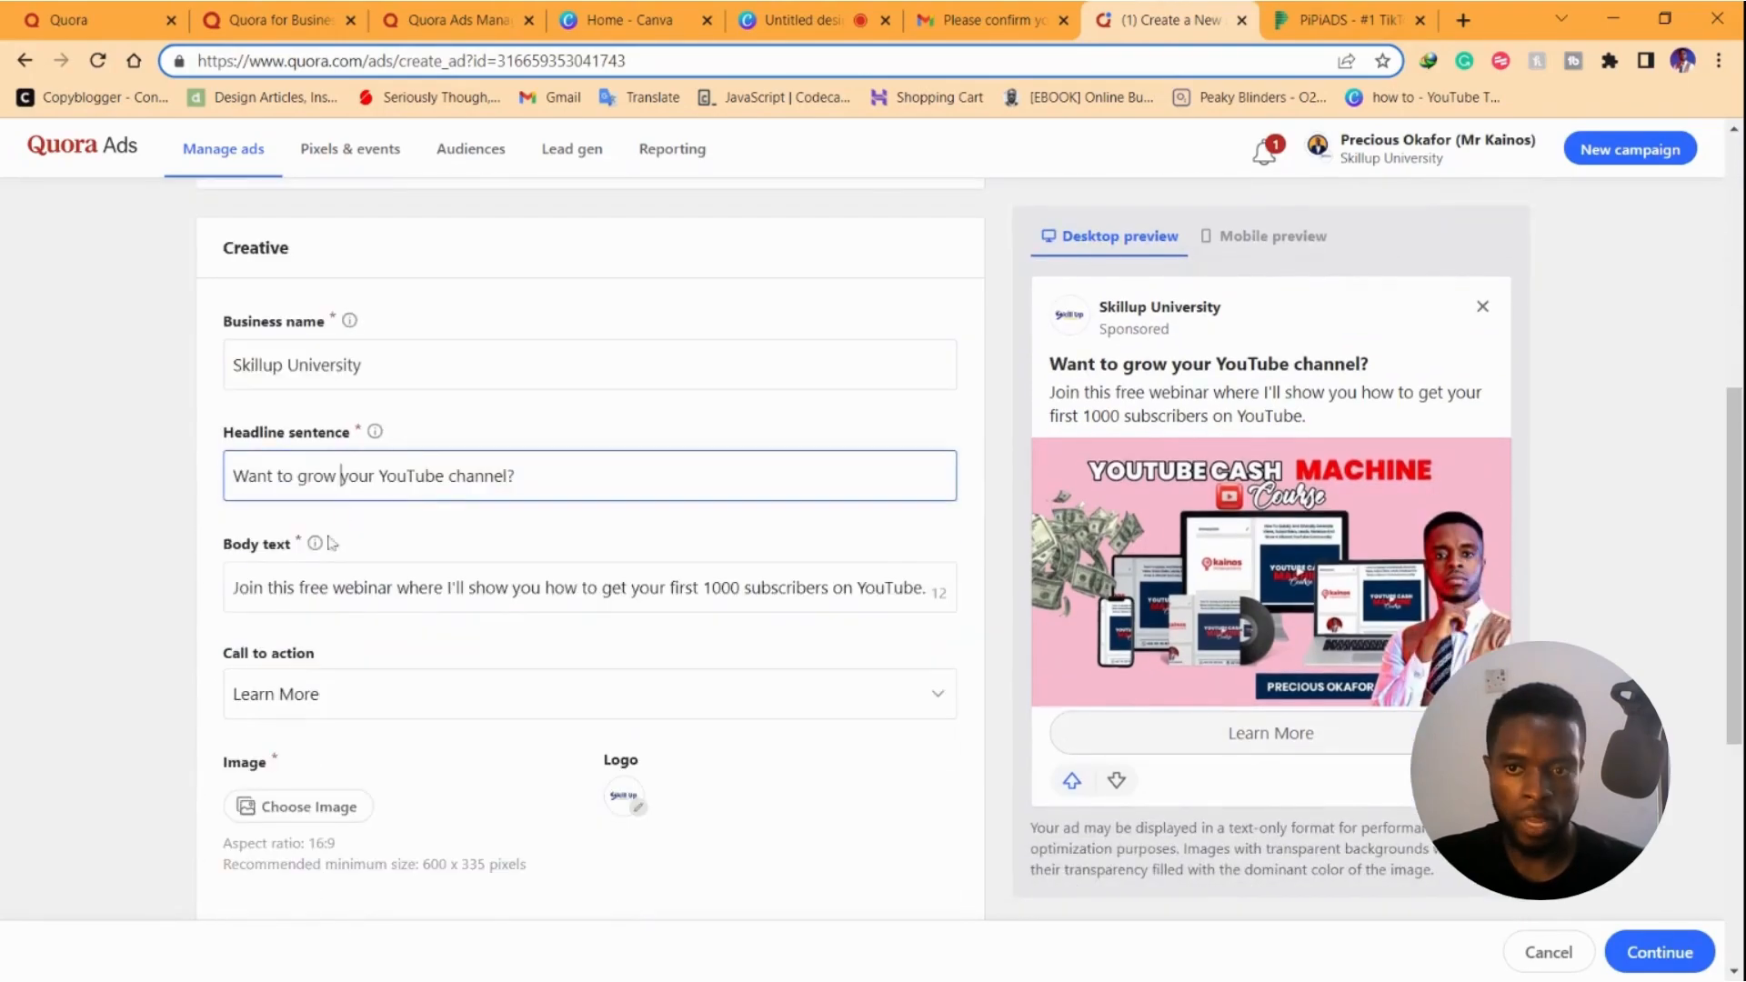
pyautogui.click(303, 586)
pyautogui.scroll(-4, 314, 600)
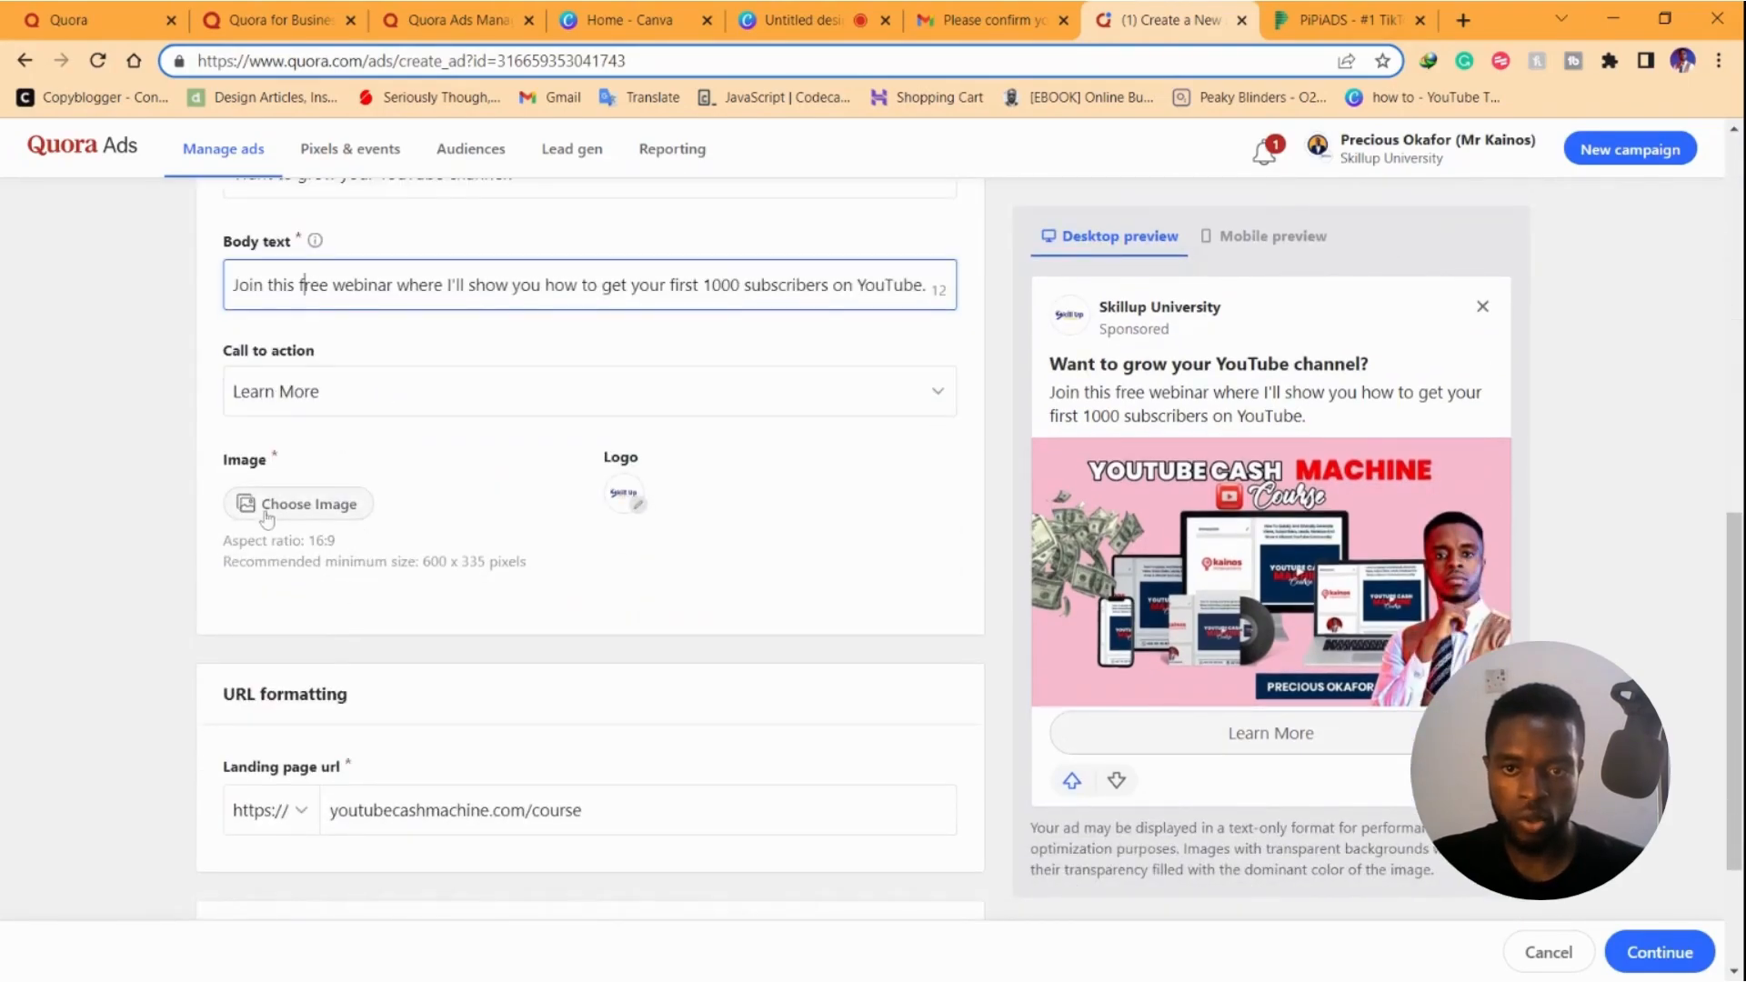
pyautogui.click(364, 812)
pyautogui.scroll(-2, 340, 673)
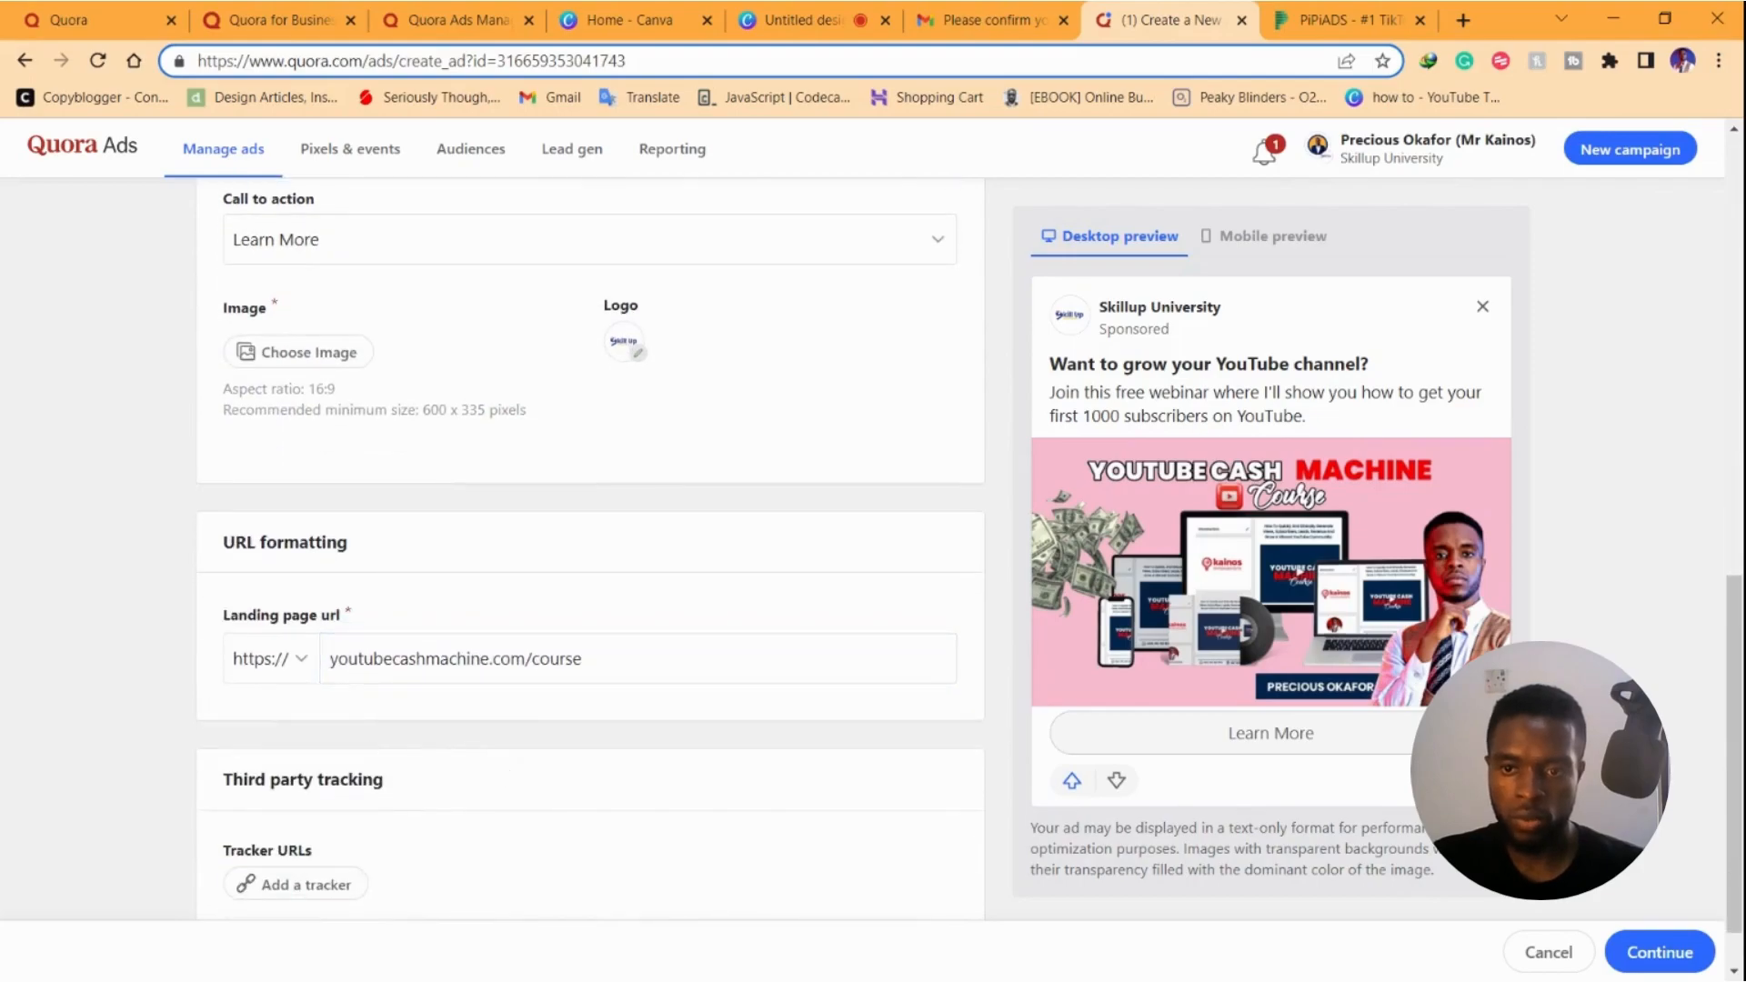
# Add a new payment card for an Individual account, then continue to Review ads
pyautogui.click(1619, 950)
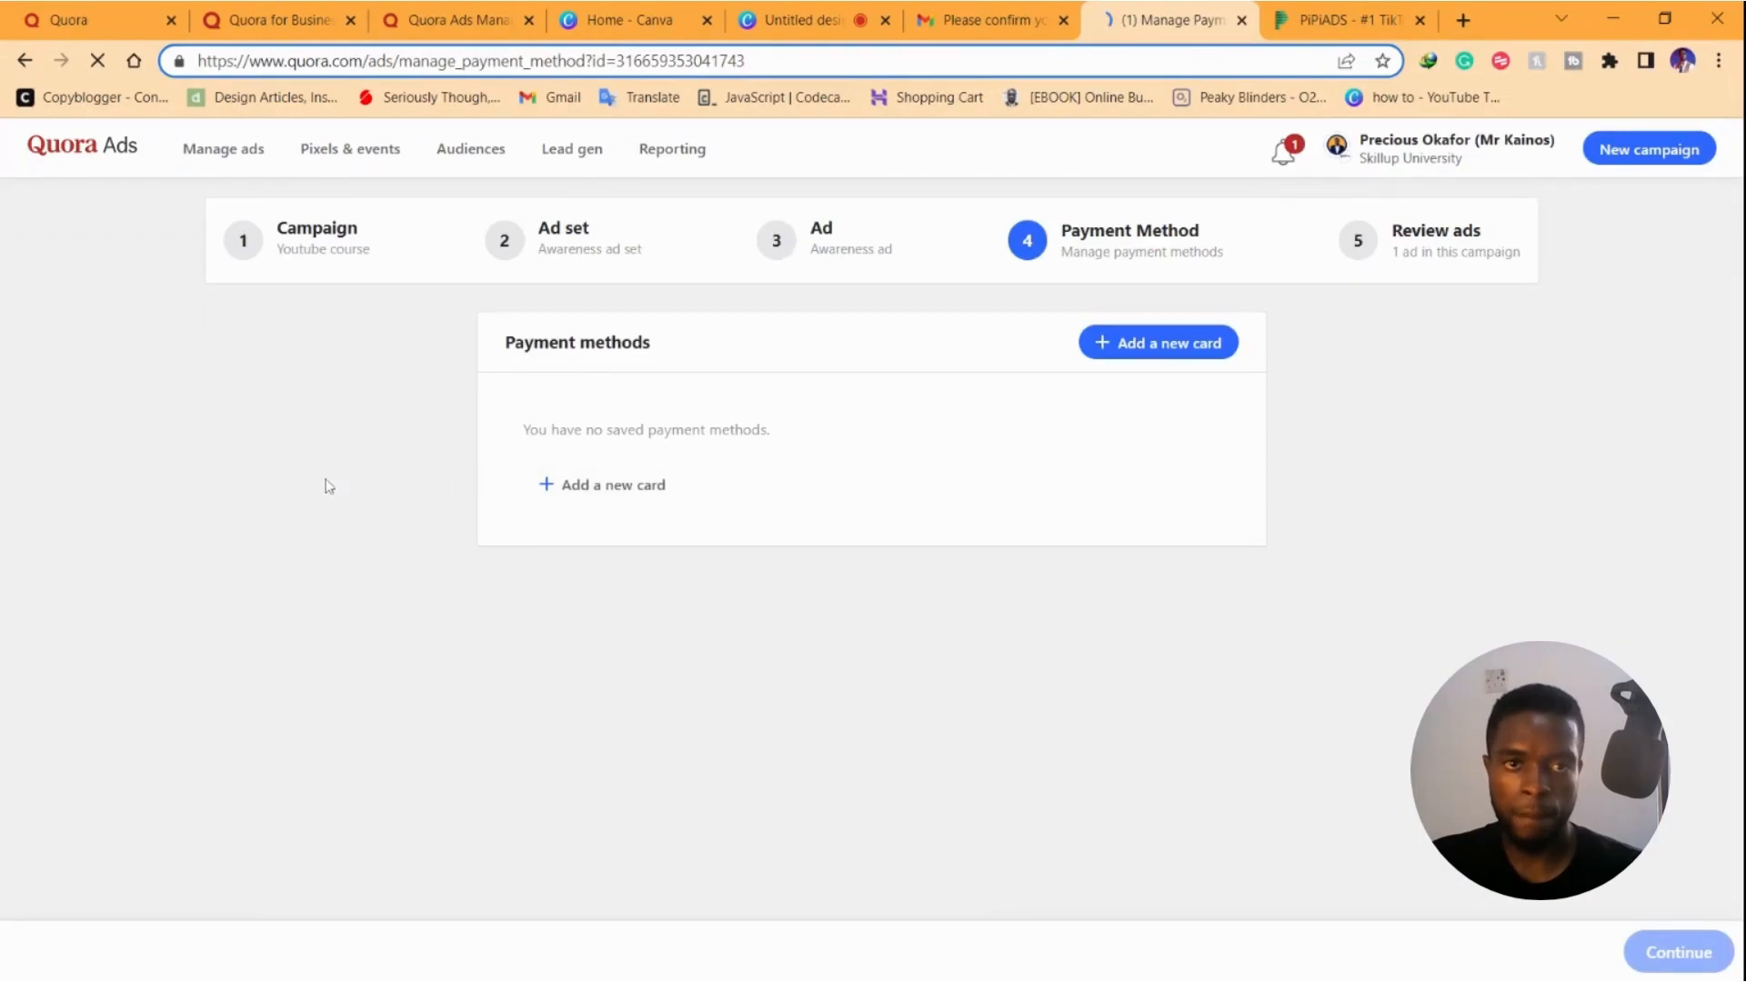
pyautogui.click(616, 486)
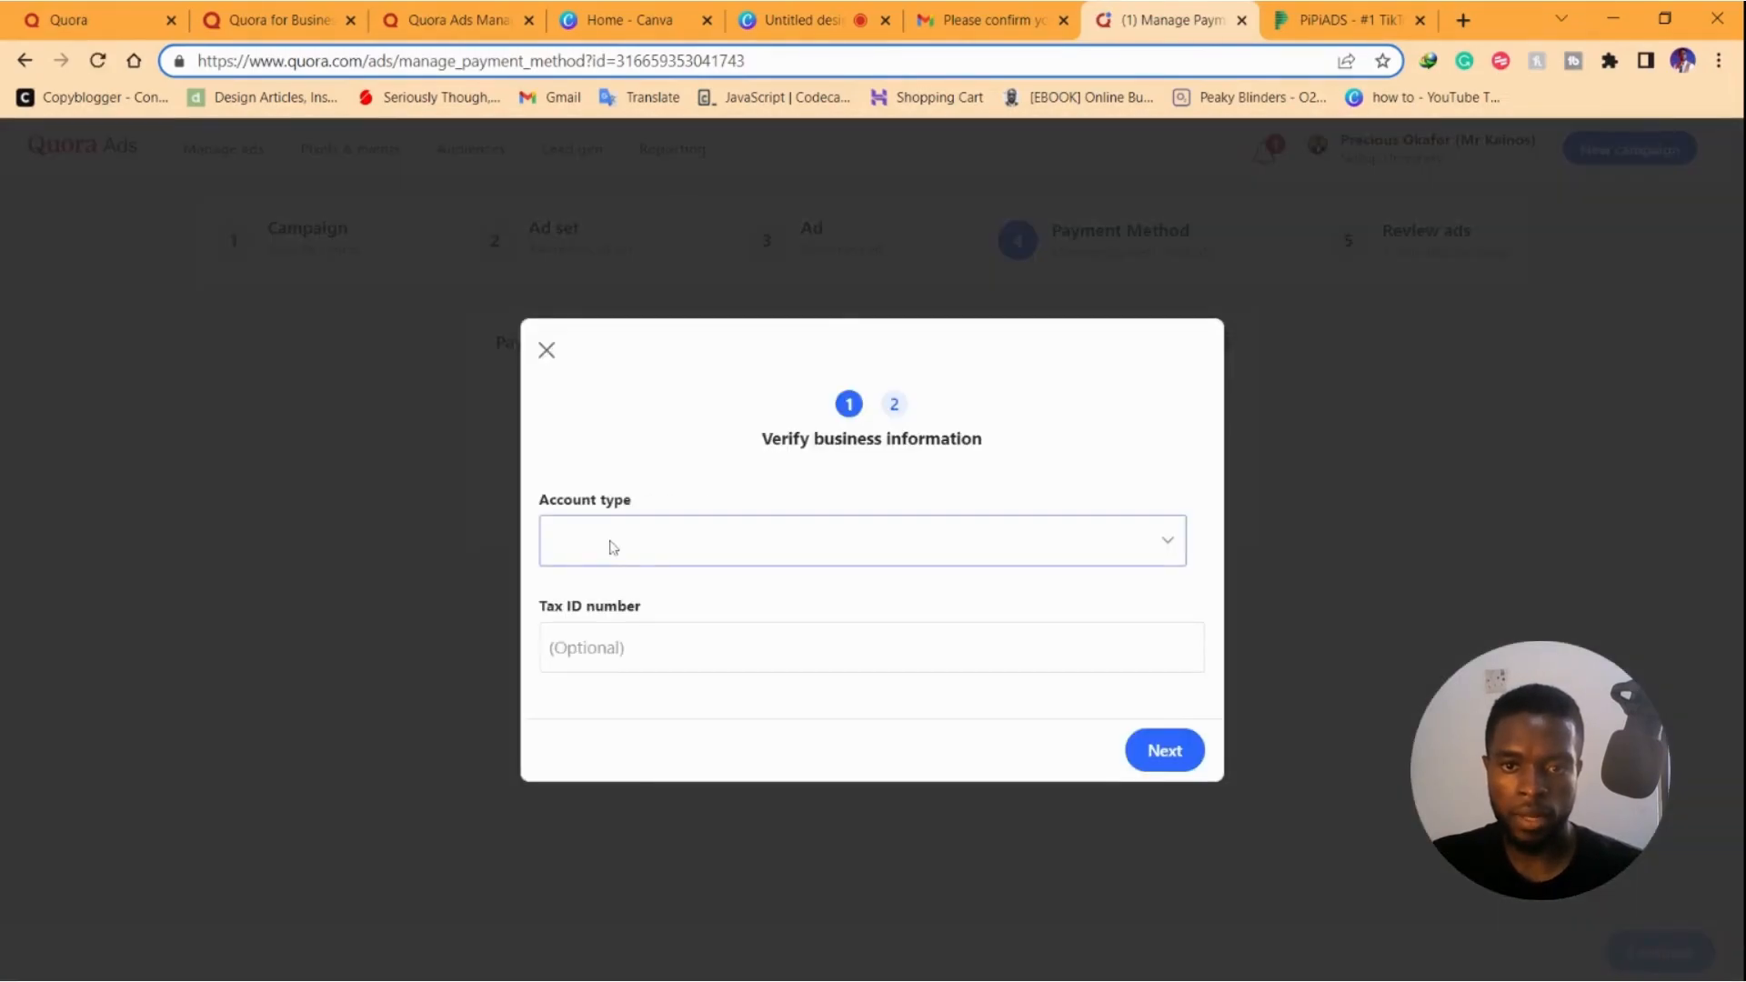
pyautogui.click(615, 546)
pyautogui.click(630, 629)
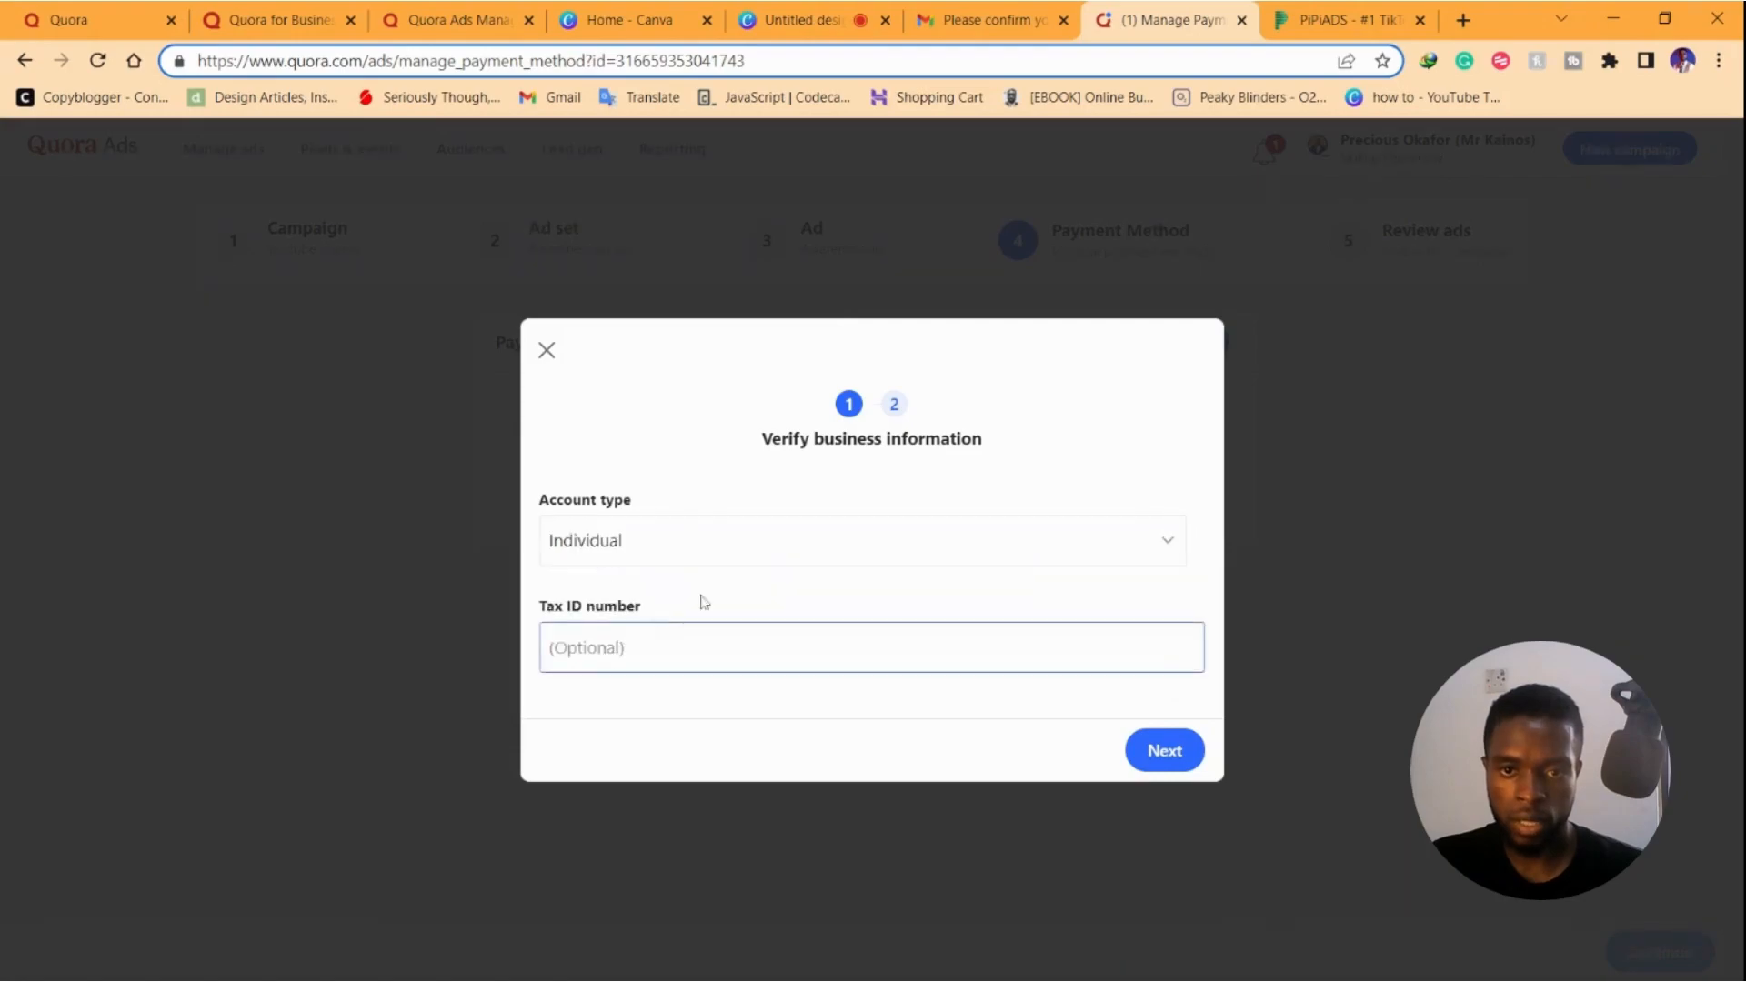
pyautogui.click(1165, 750)
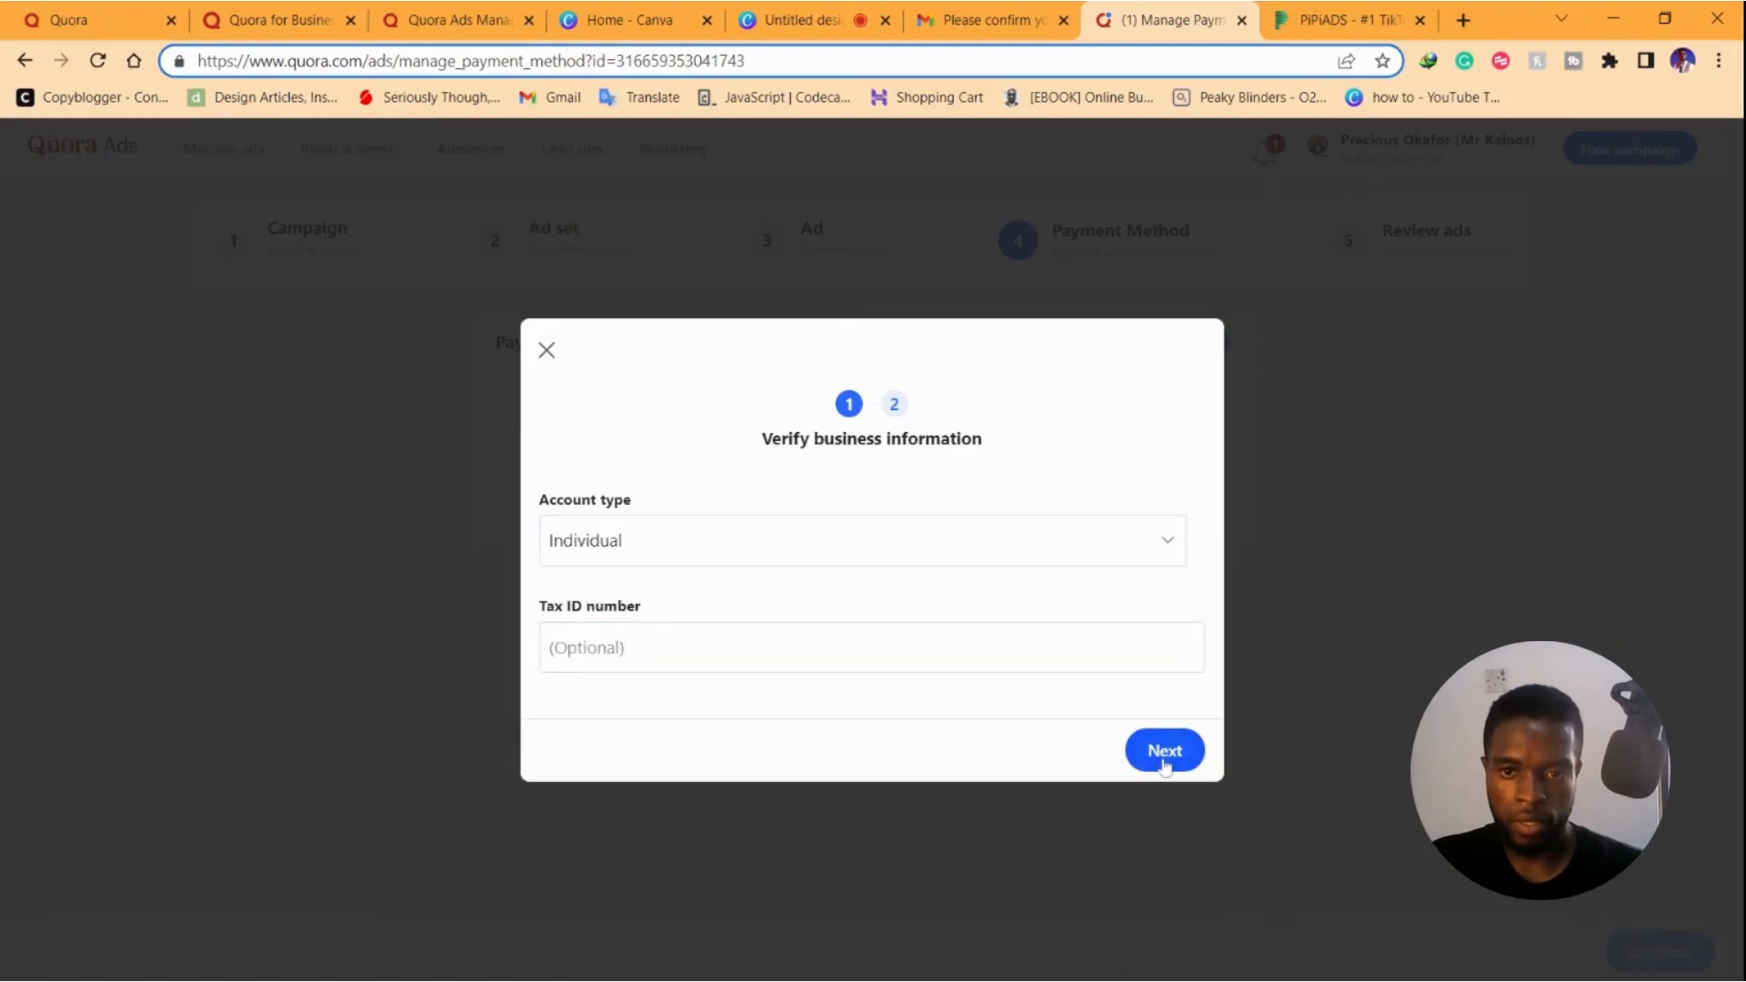
pyautogui.click(710, 587)
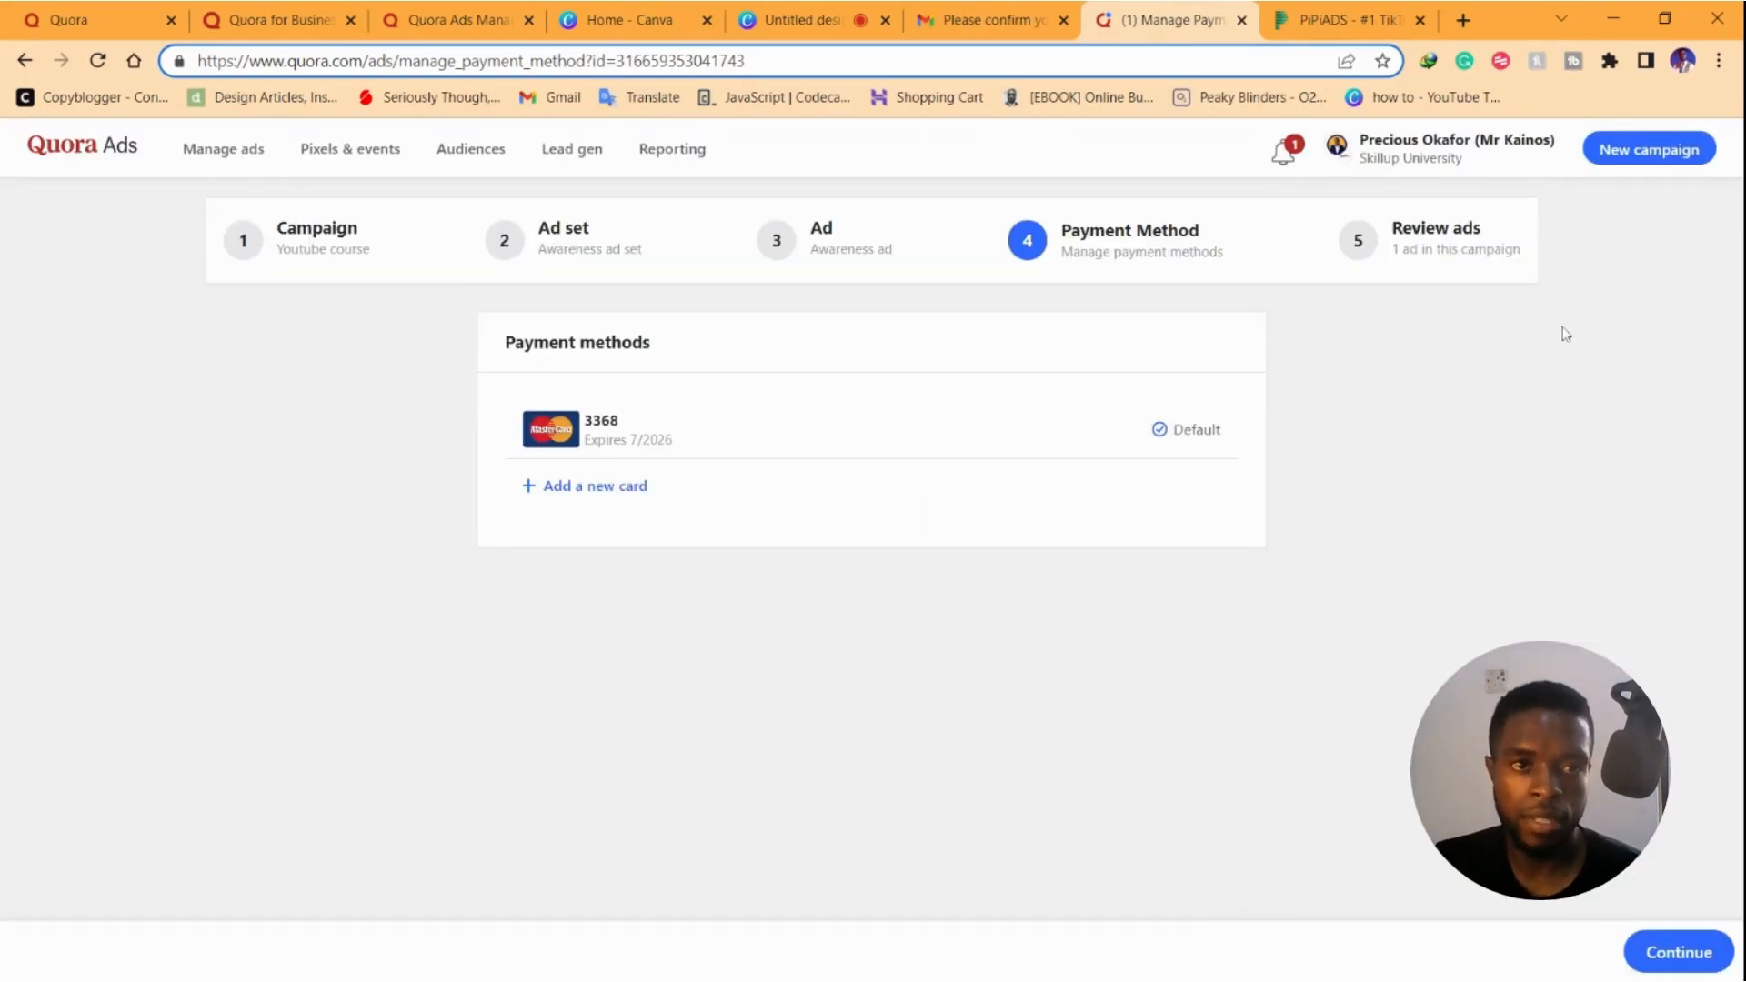
pyautogui.click(1677, 952)
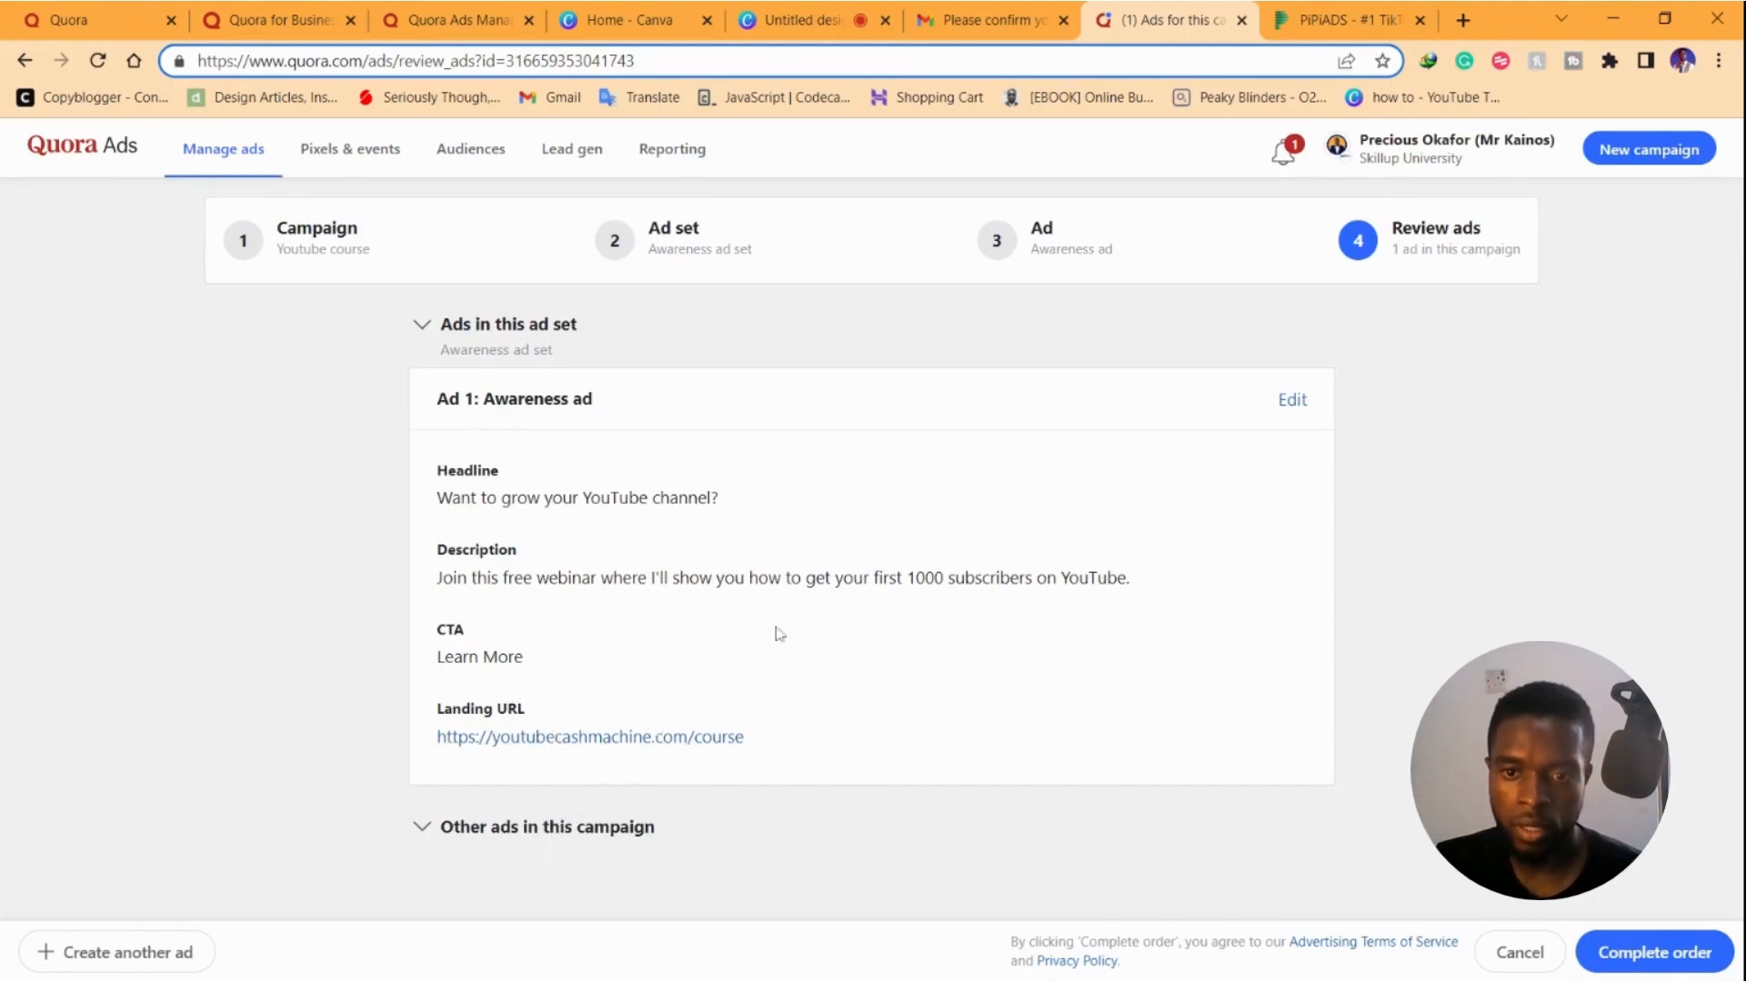
# Complete the order to submit the Youtube course campaign
pyautogui.click(1684, 950)
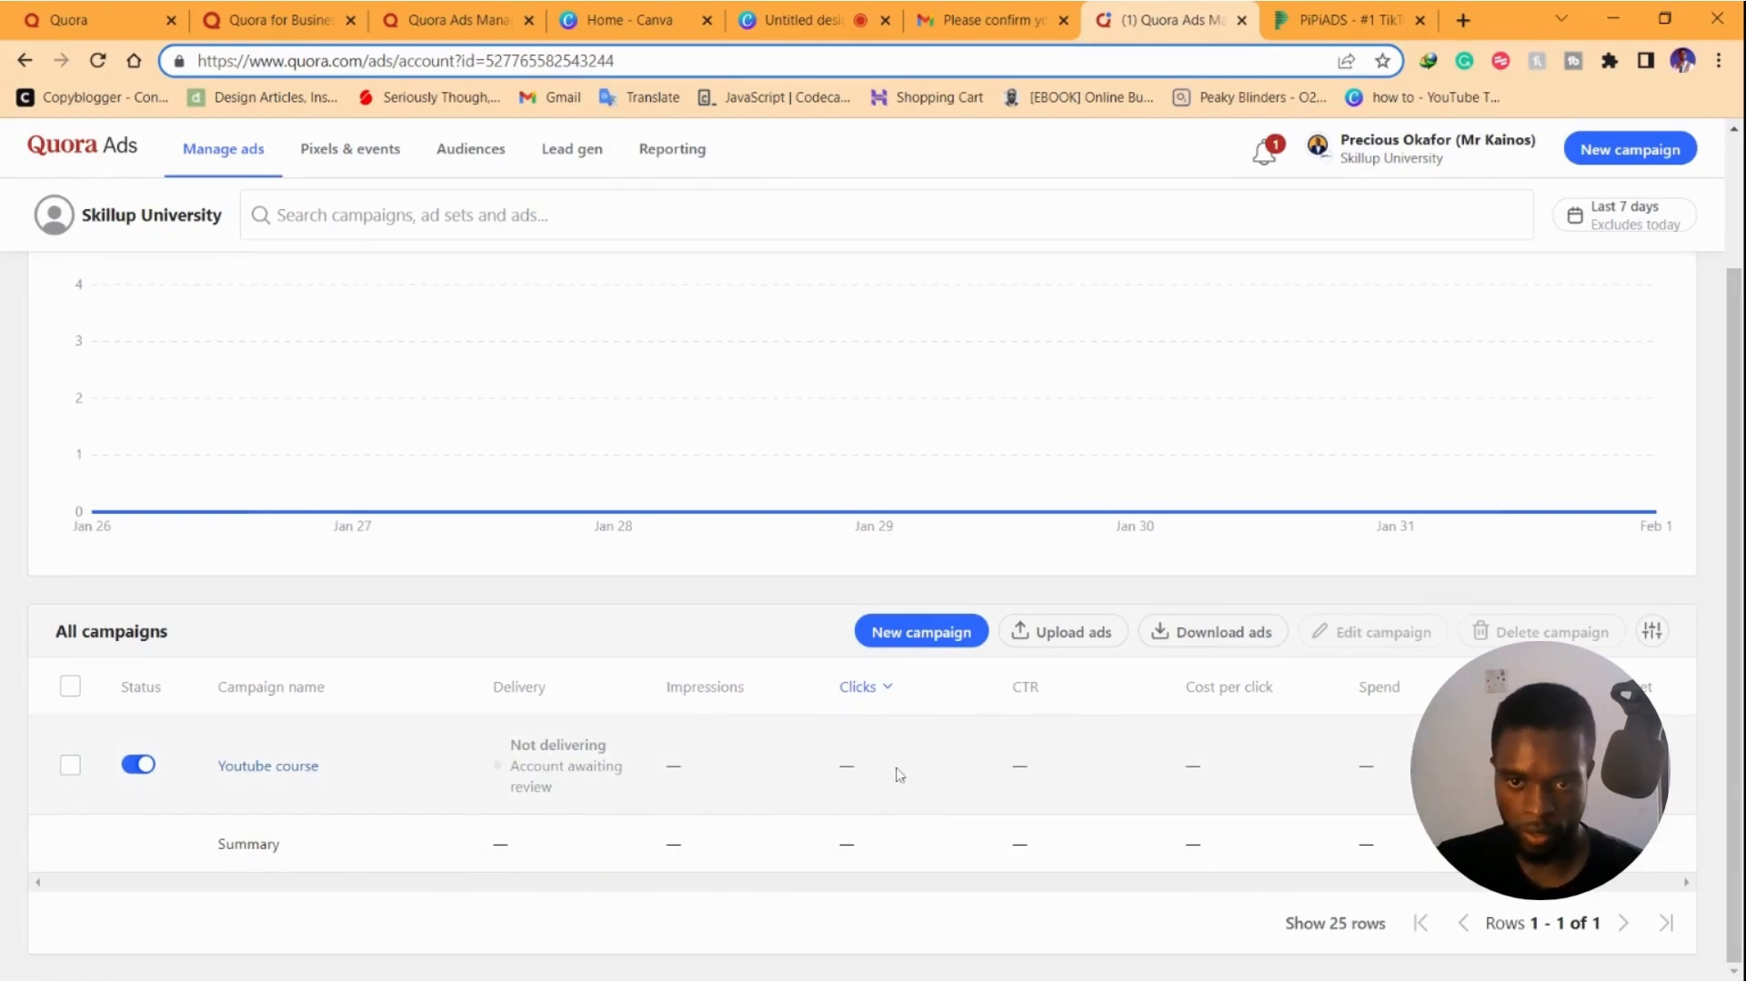
pyautogui.scroll(2, 900, 775)
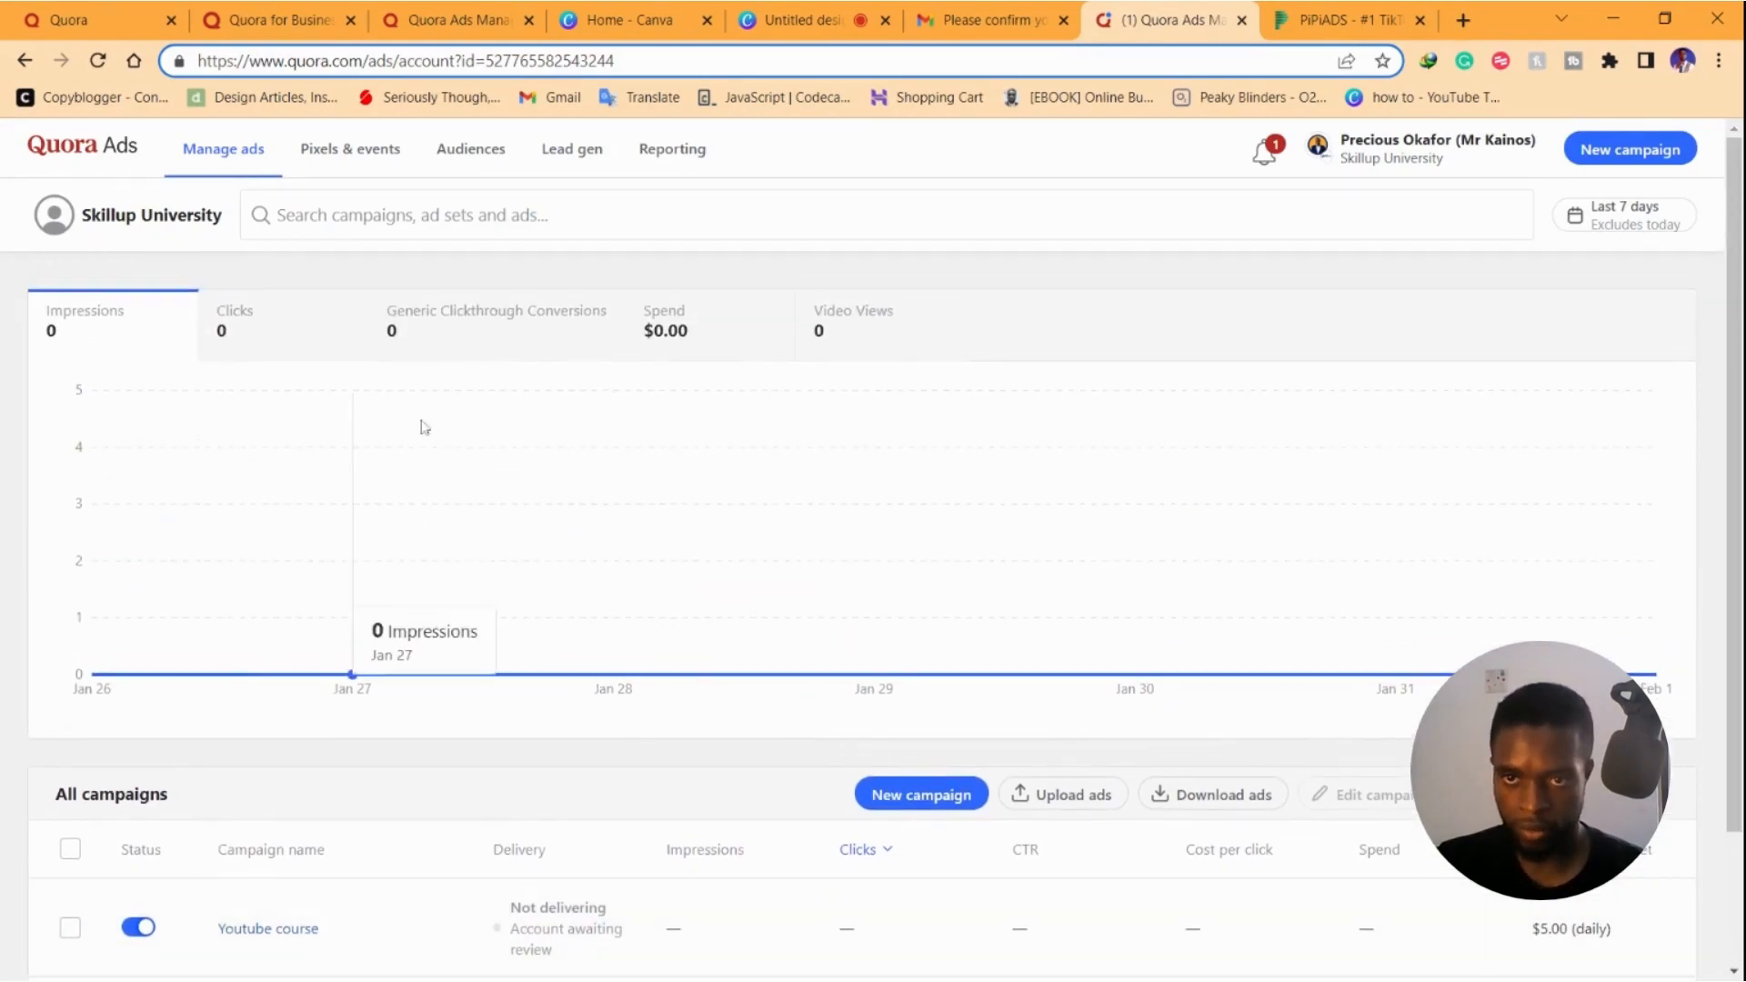